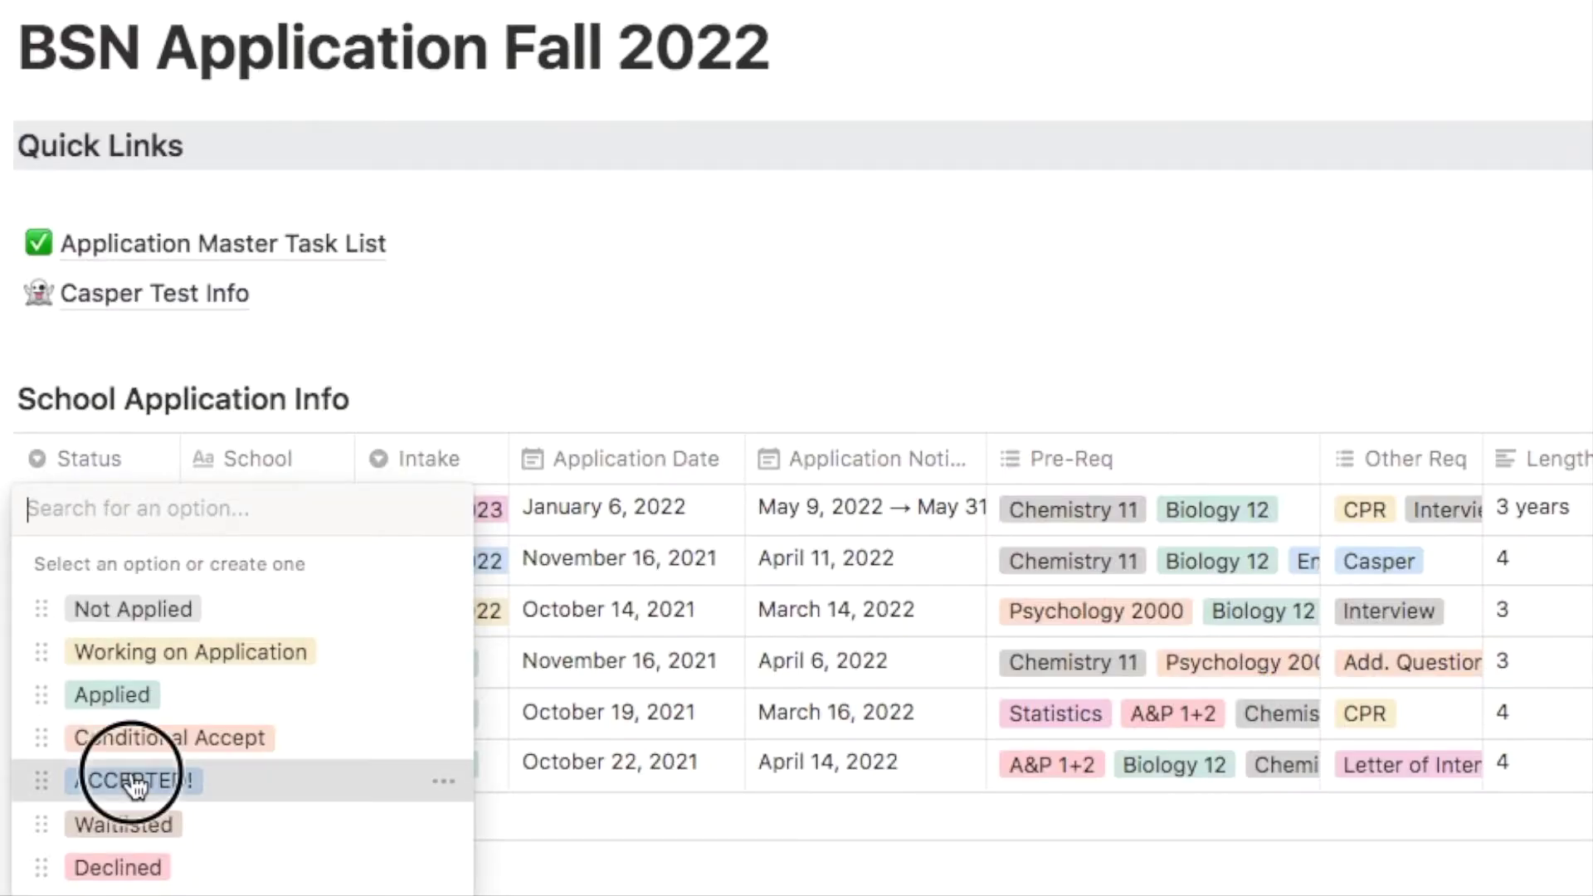
# Open the [Enter Program Name Here] template page with its six placeholder schools from the sidebar
pyautogui.click(133, 781)
pyautogui.click(54, 335)
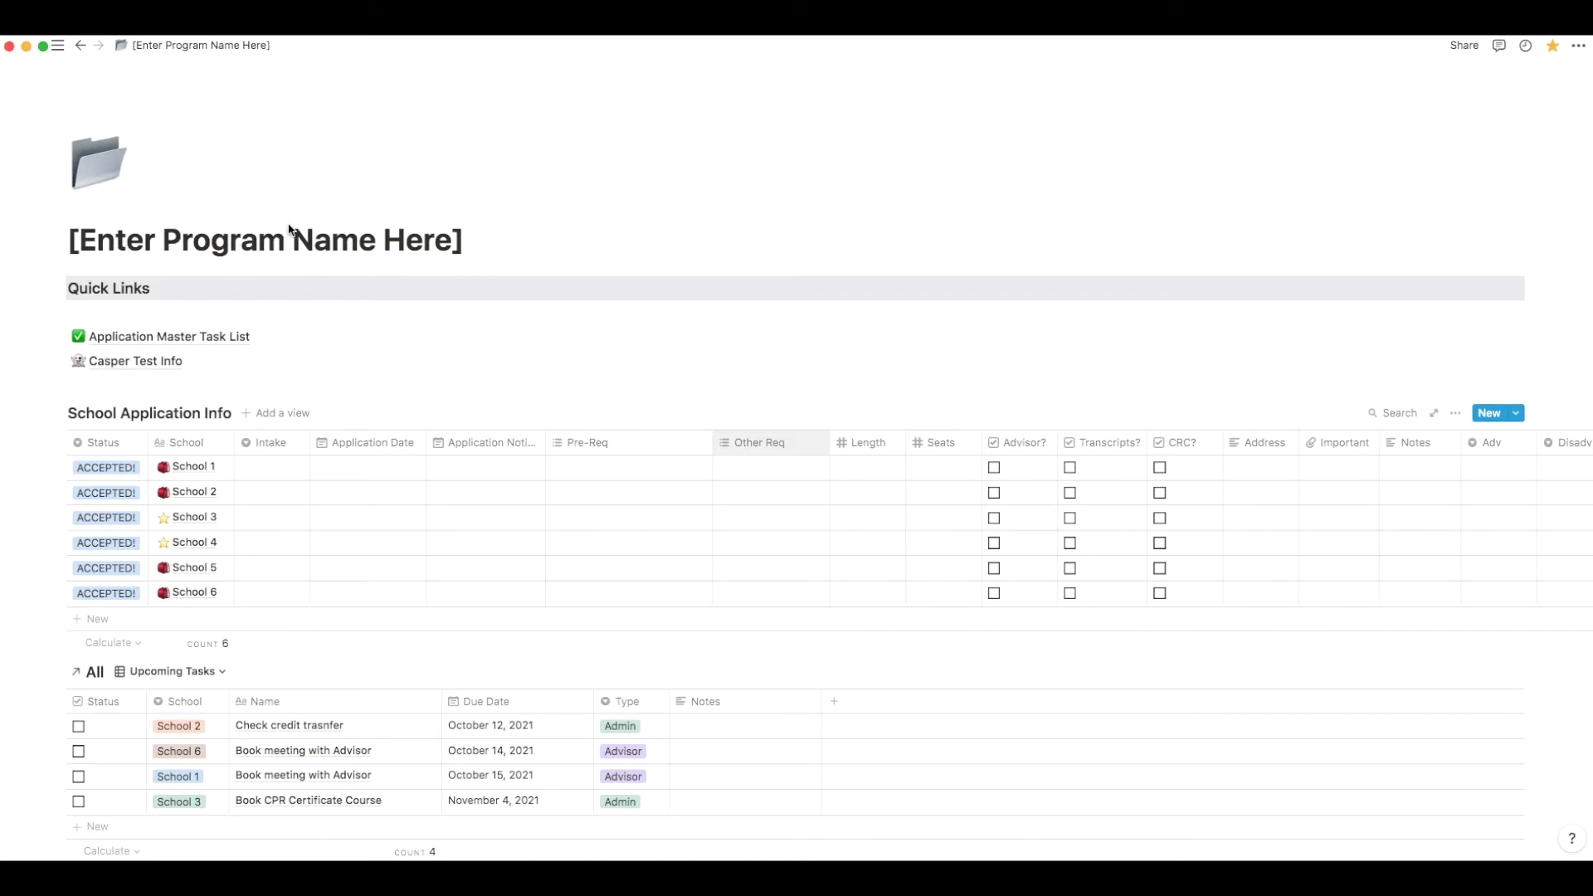
# Retitle the page 'BSN Application Fall 2022' and swap the folder icon for a red heart
pyautogui.tripleClick(235, 243)
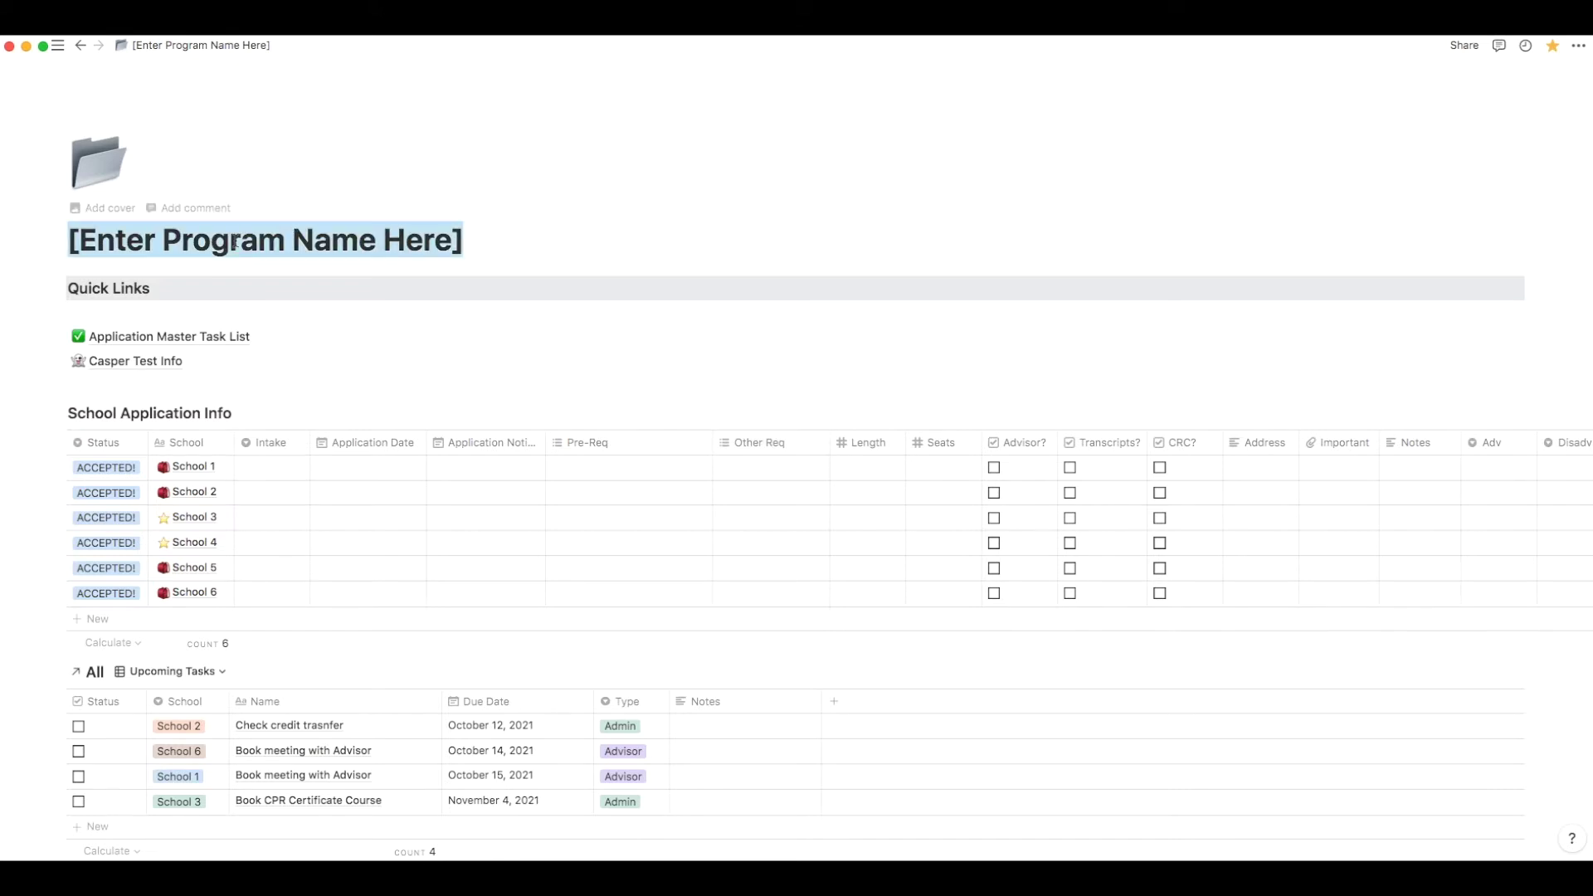
pyautogui.write('BSN Application')
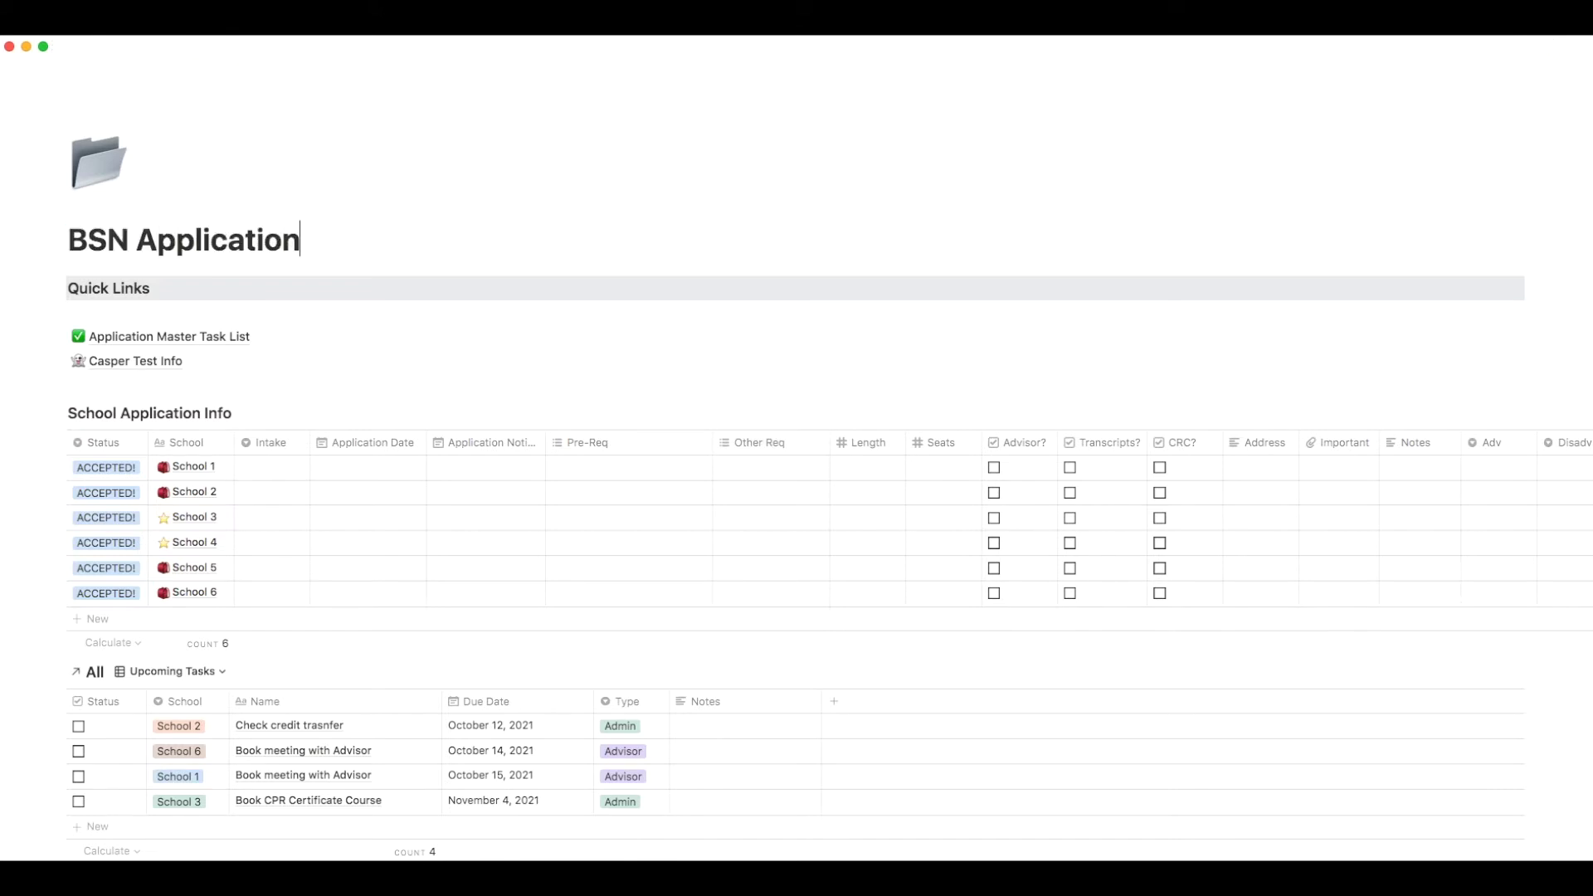
pyautogui.write(' Fall 2022')
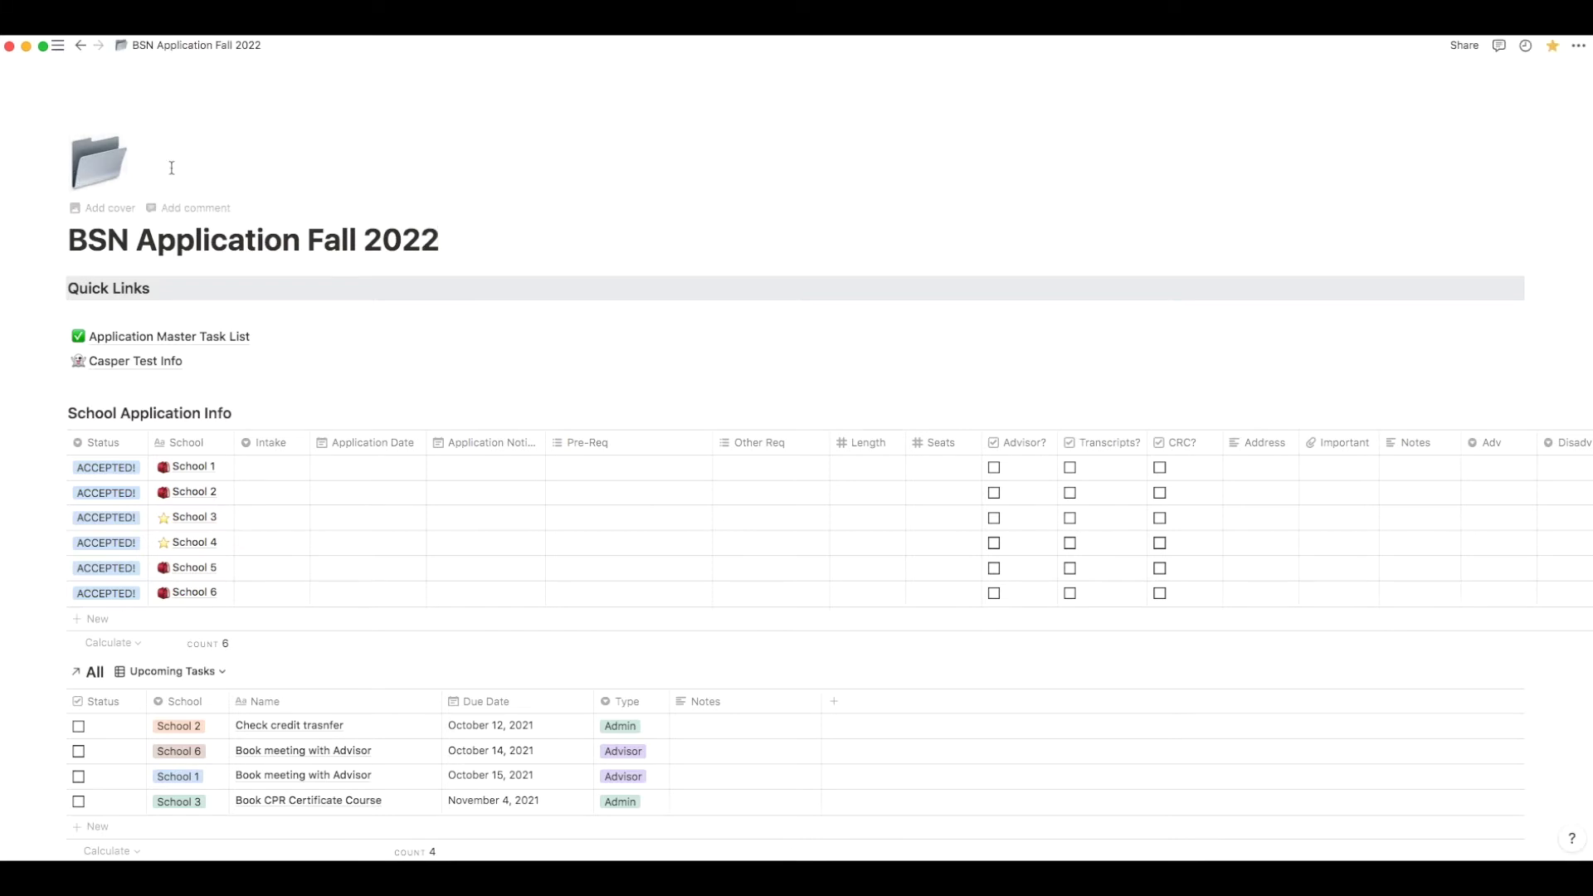
pyautogui.click(96, 176)
pyautogui.click(71, 299)
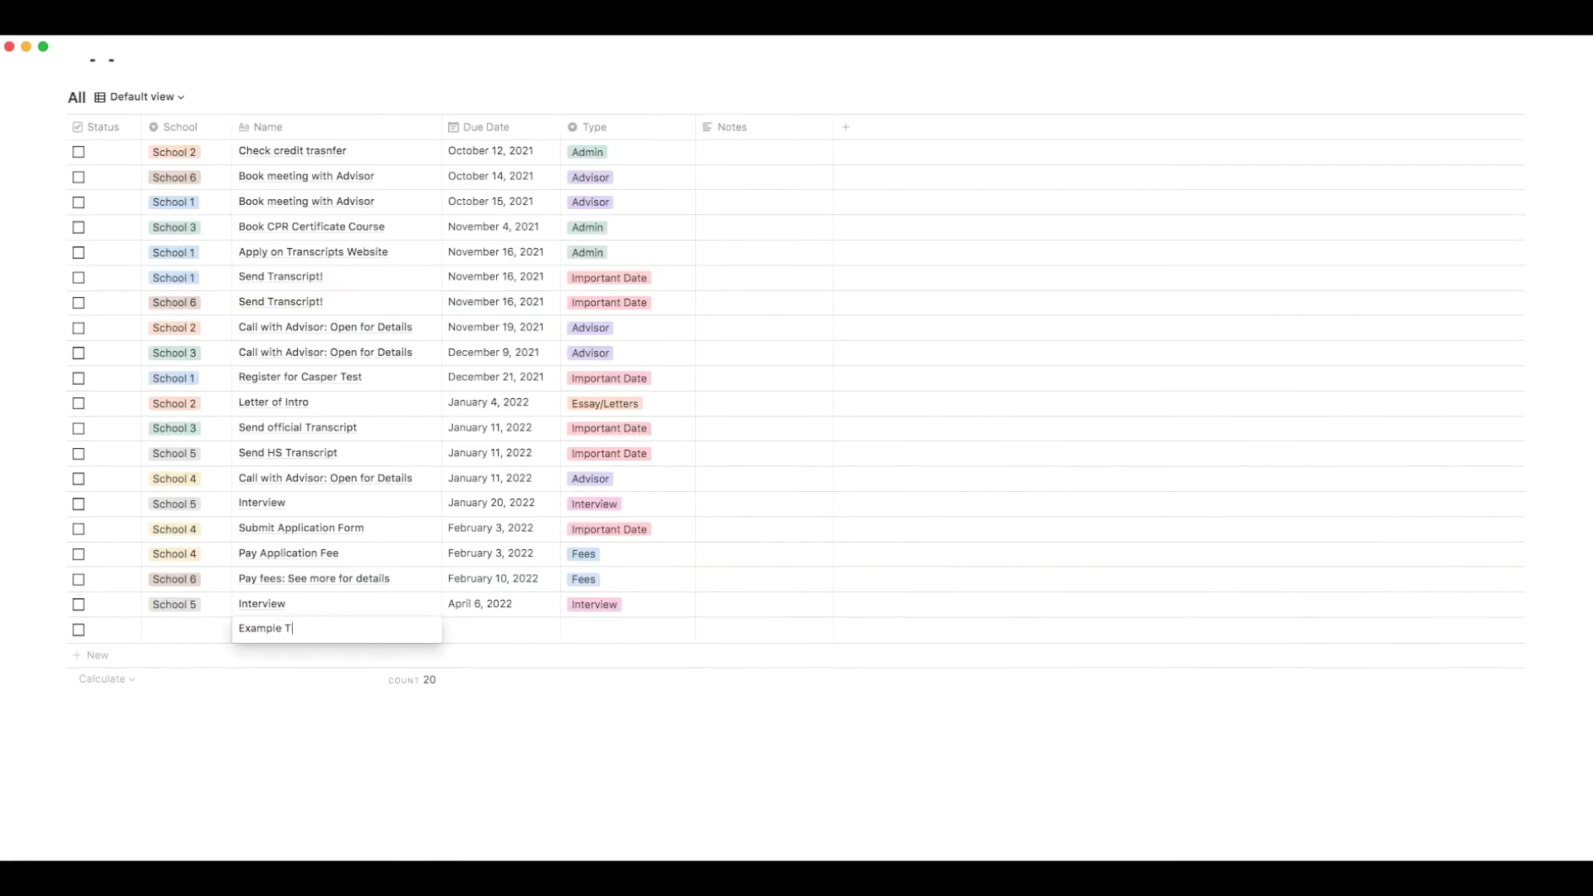
# Finish the Example Task row and return to the BSN page to see it under Upcoming Tasks
pyautogui.press('Escape')
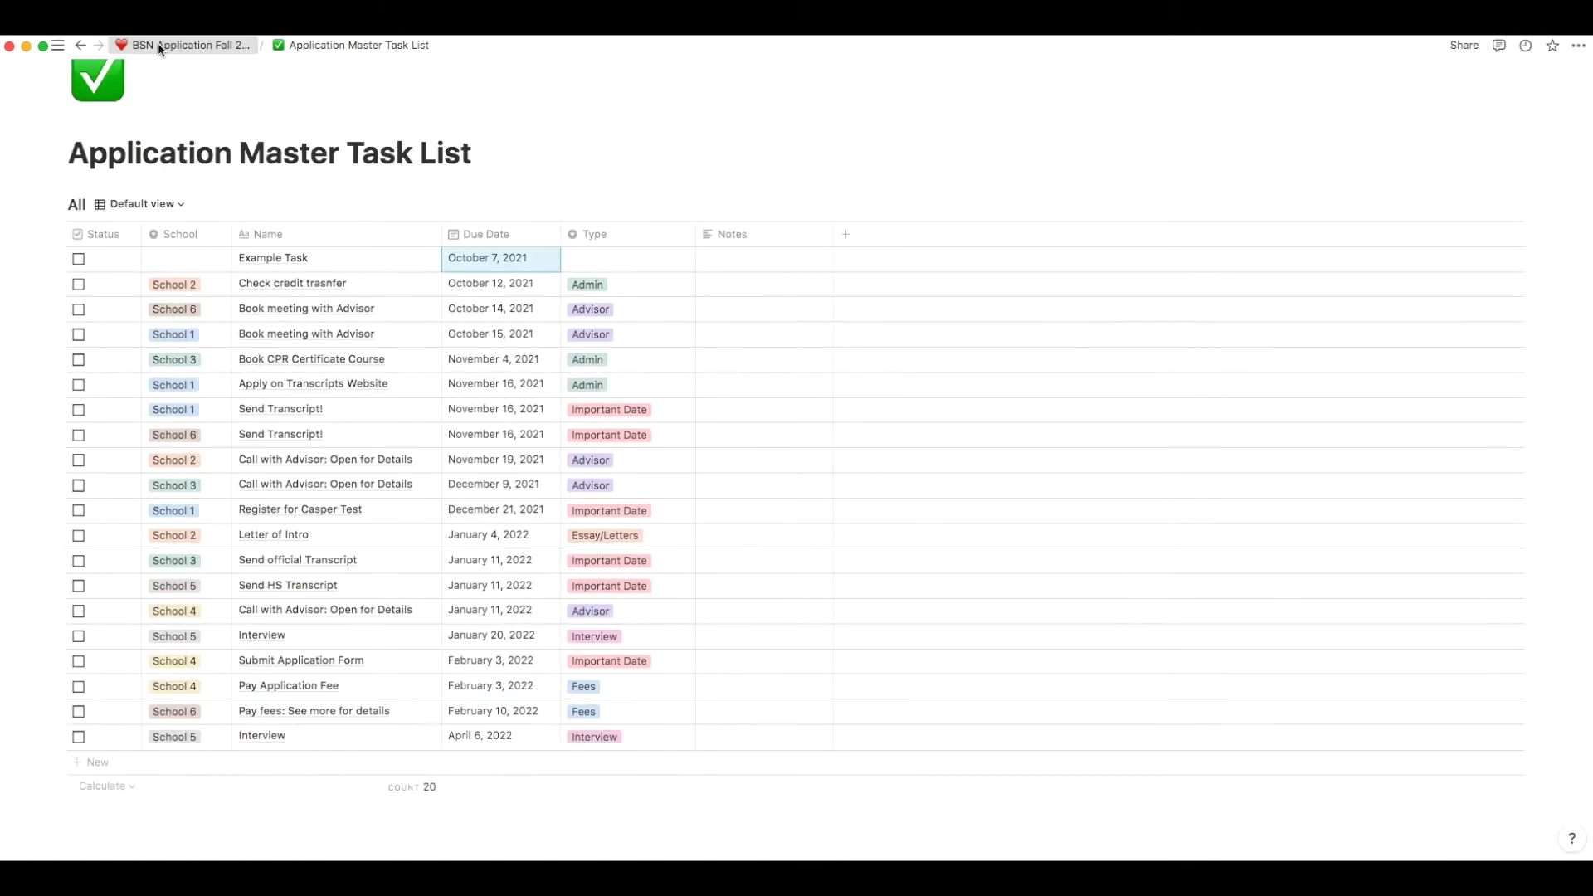
pyautogui.click(158, 45)
pyautogui.scroll(-4, 675, 371)
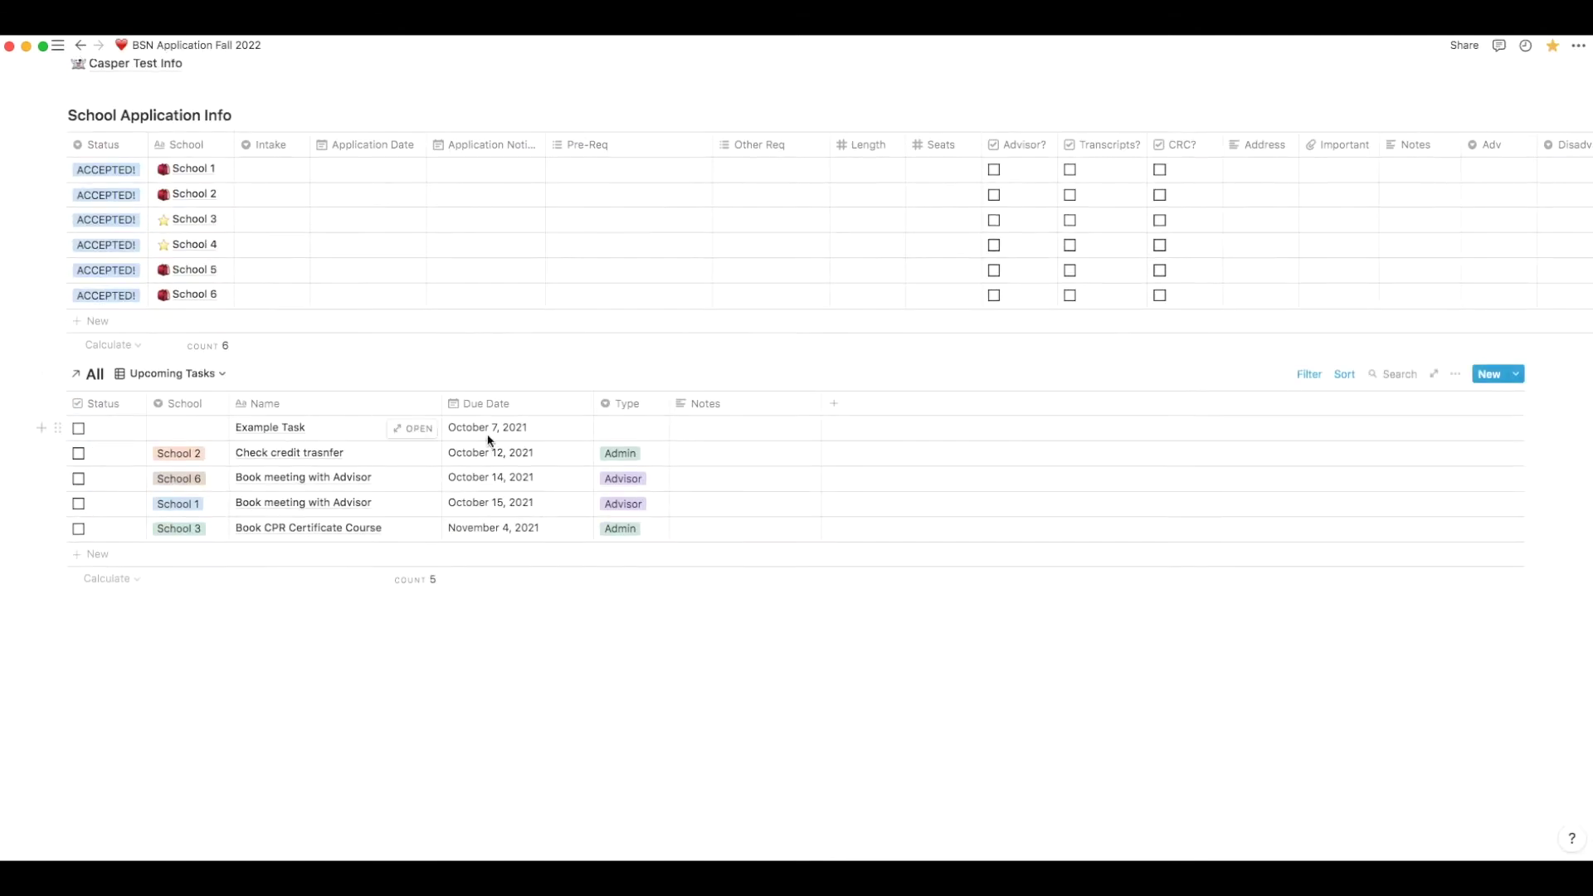
pyautogui.scroll(4, 249, 382)
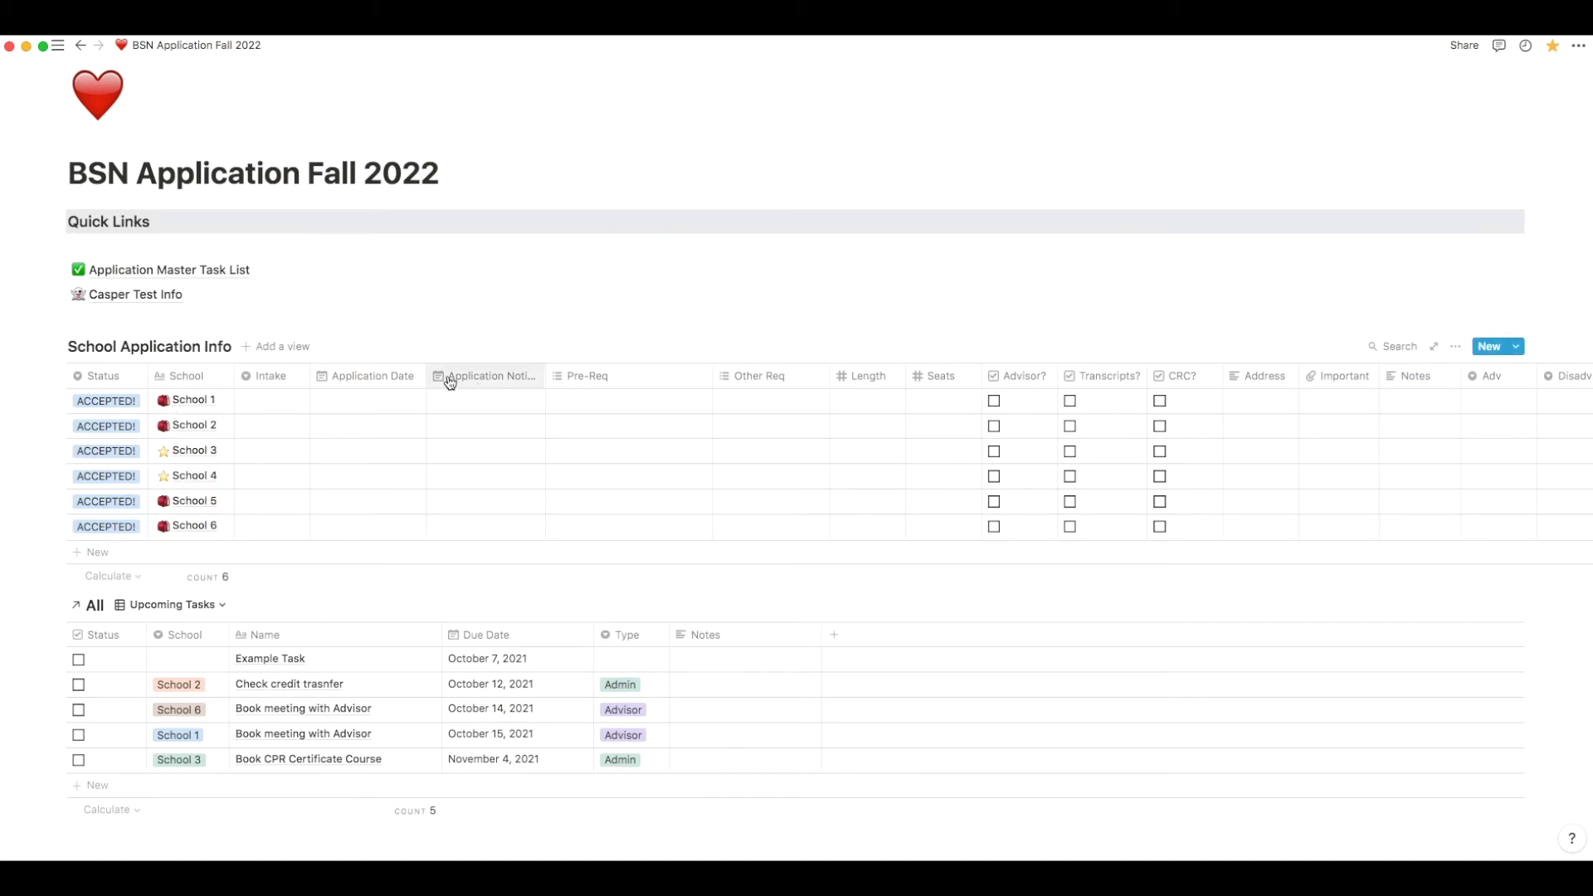
pyautogui.scroll(-3, 278, 455)
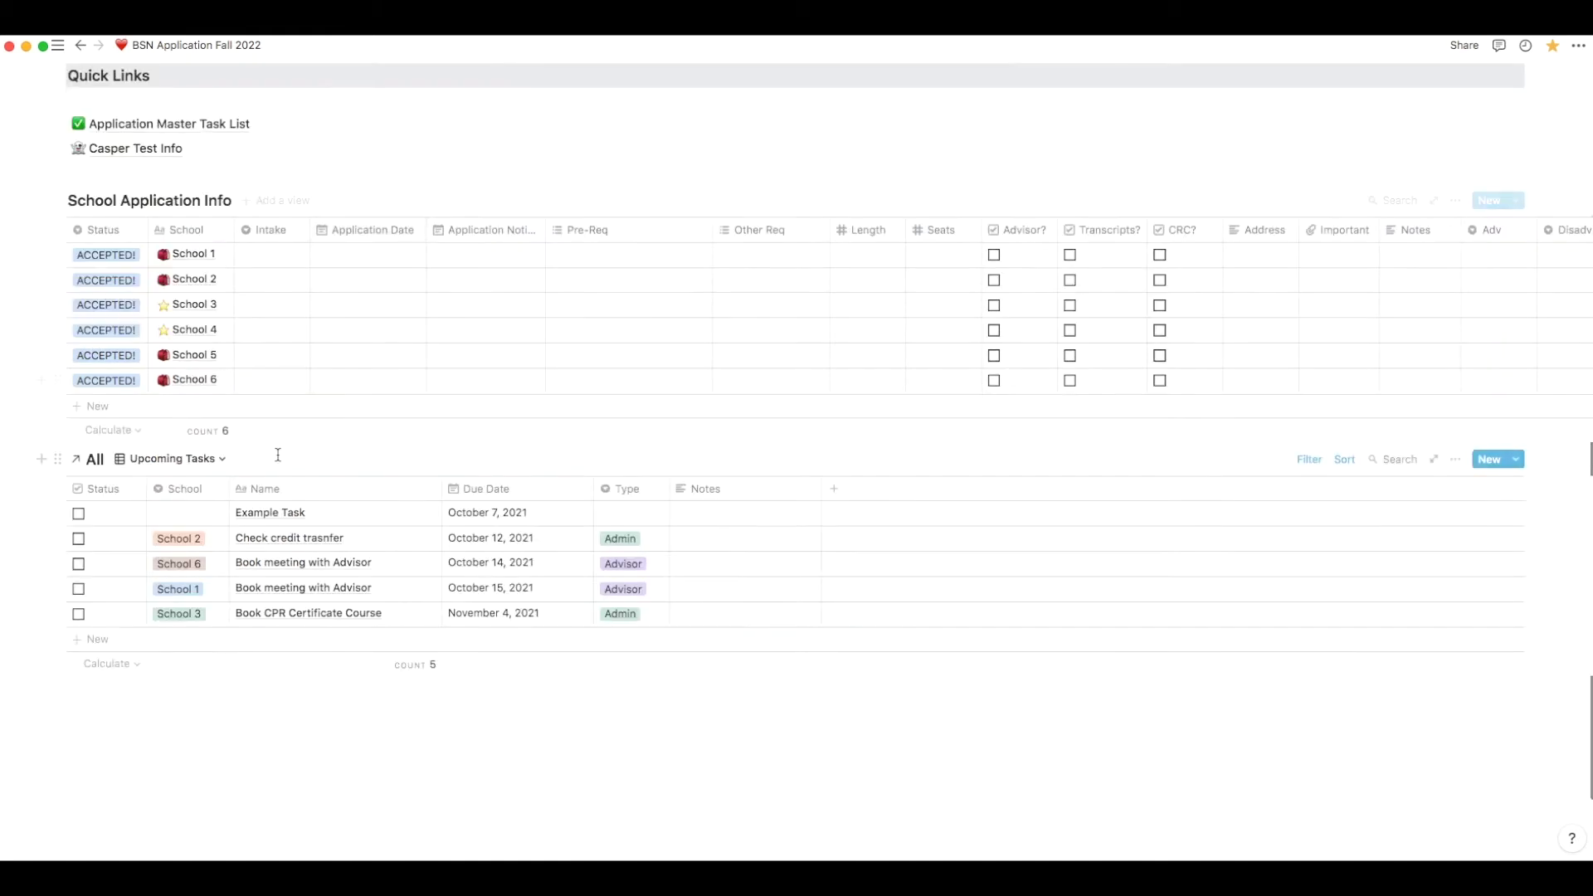
pyautogui.click(279, 456)
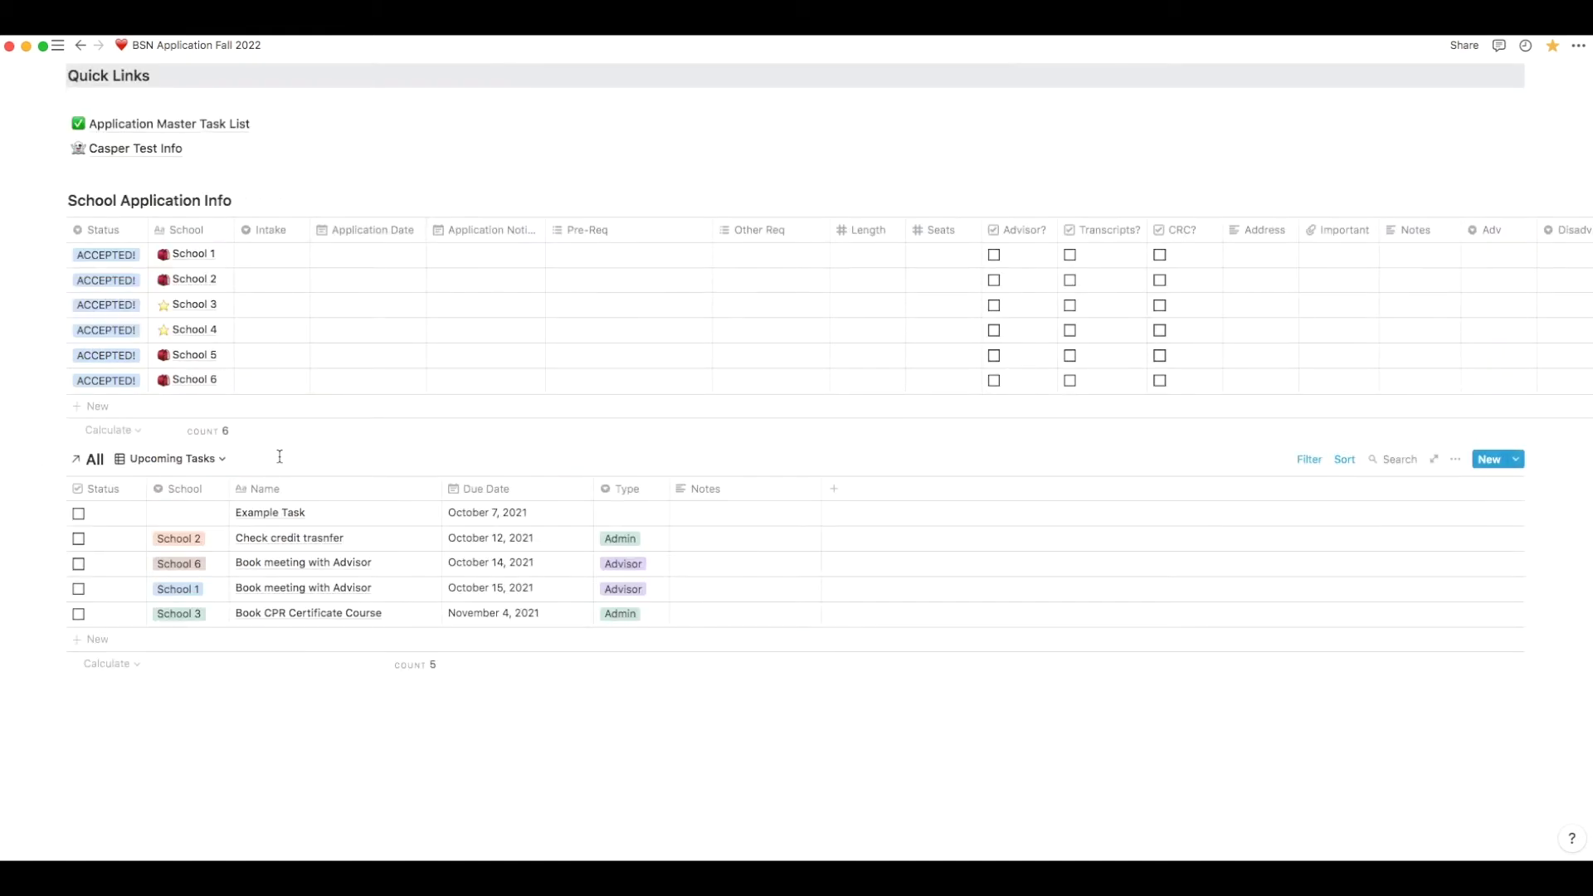
pyautogui.click(1318, 463)
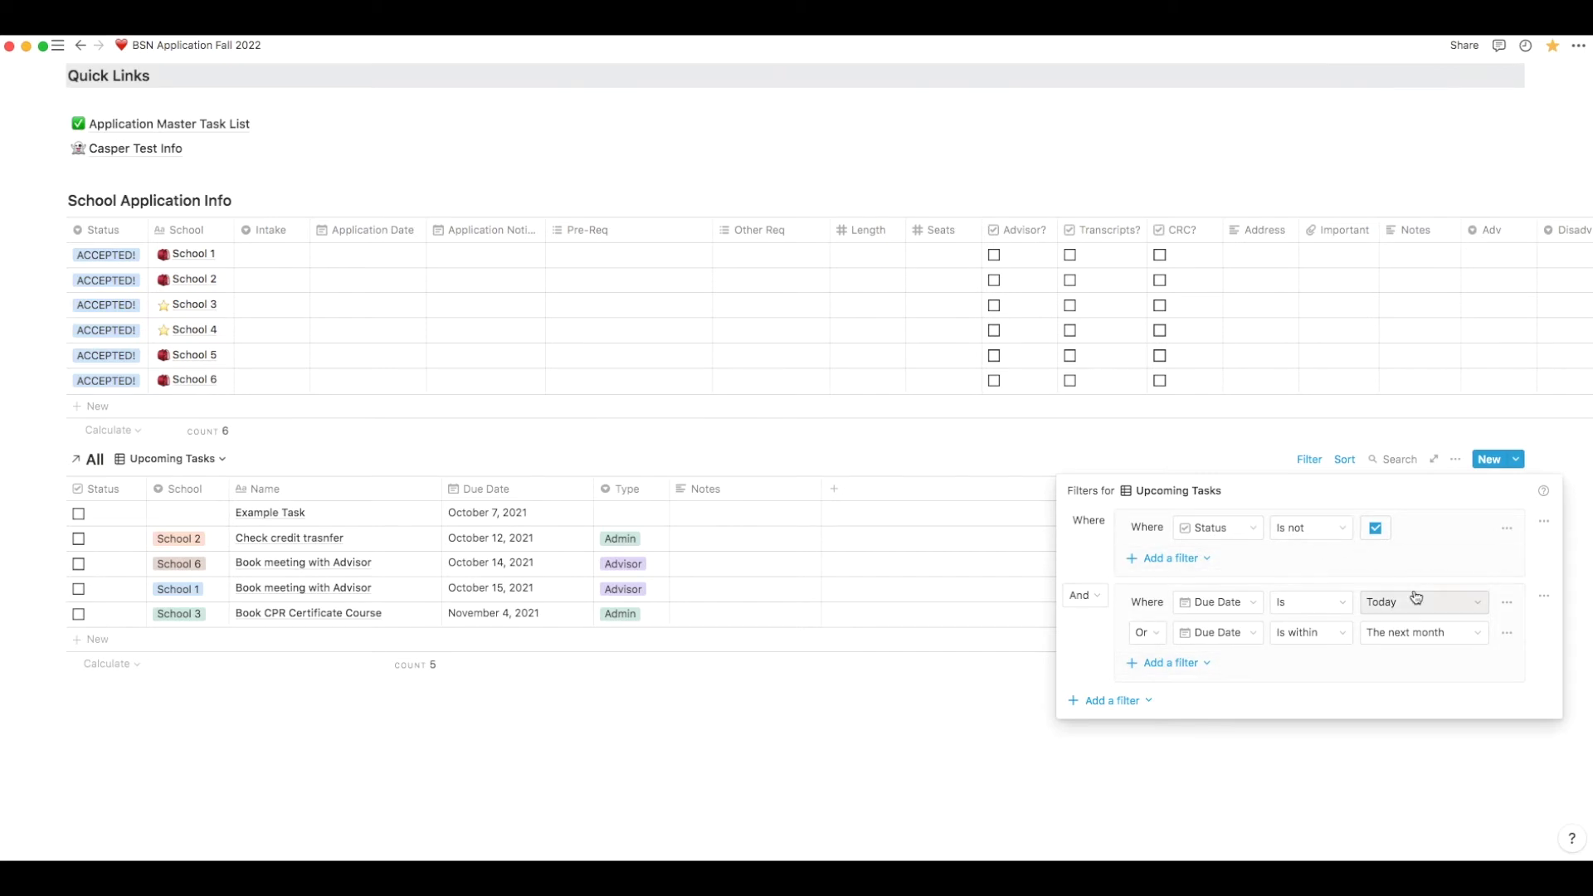
pyautogui.click(626, 481)
pyautogui.scroll(5, 625, 480)
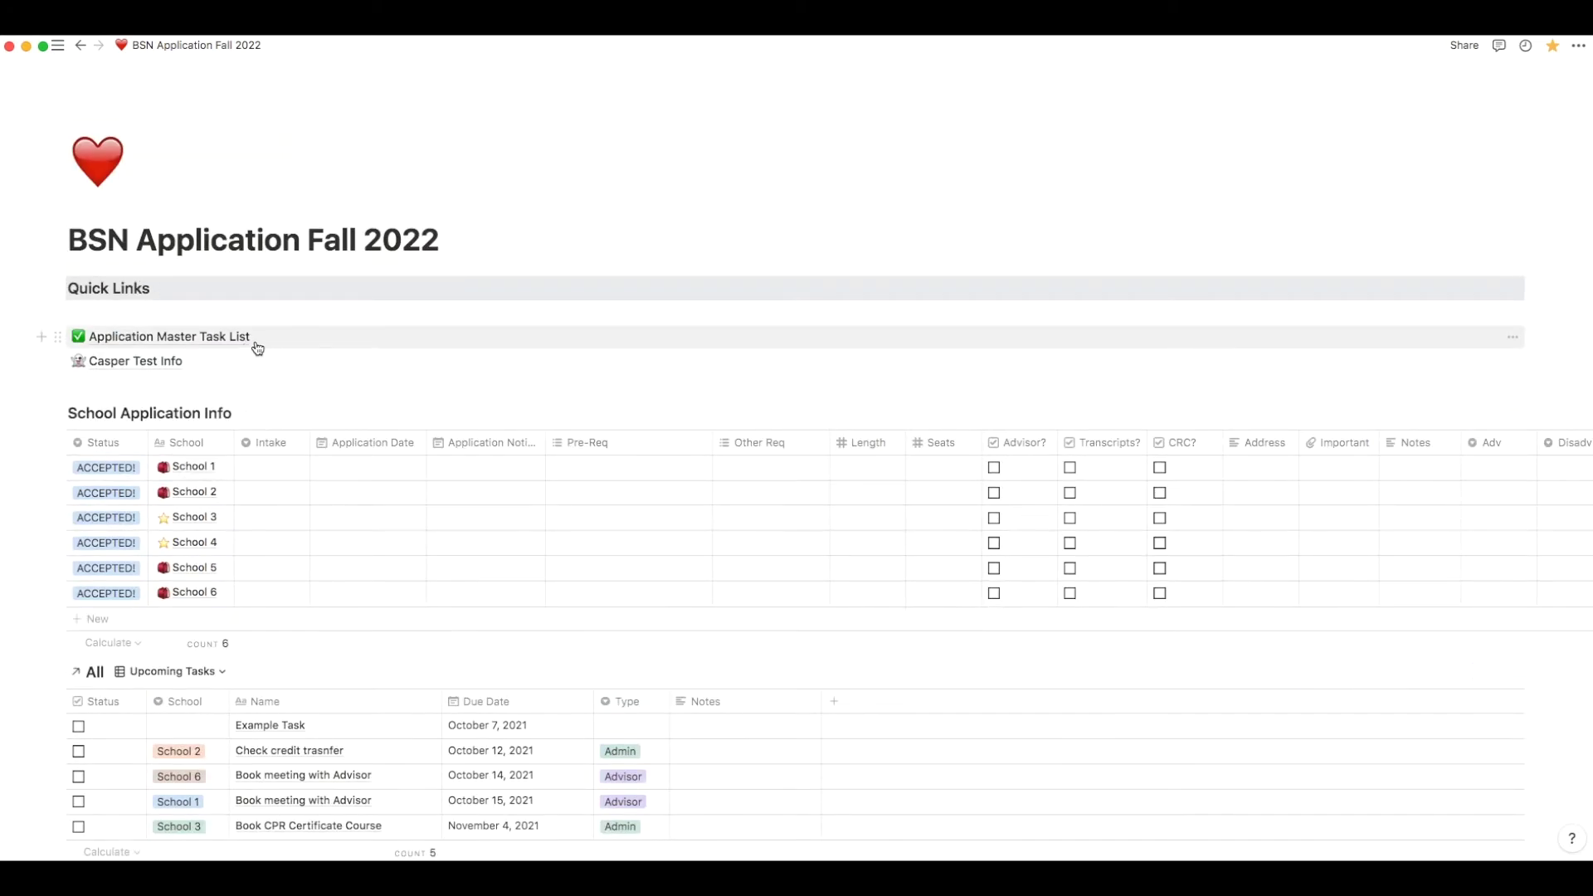
pyautogui.scroll(-2, 423, 350)
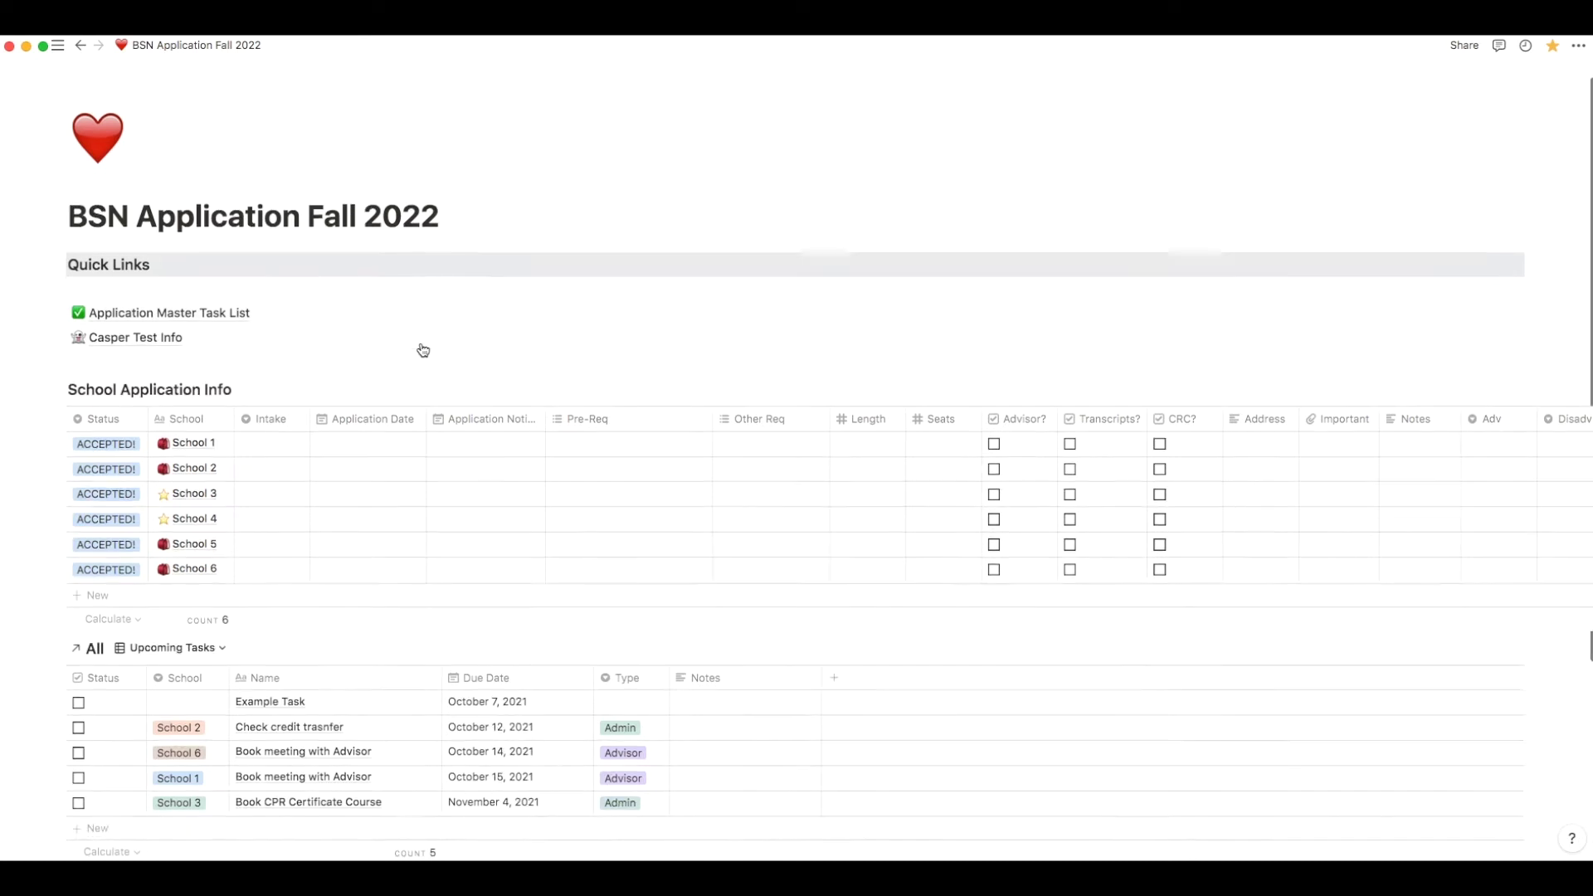
pyautogui.scroll(1, 422, 344)
pyautogui.scroll(-3, 421, 344)
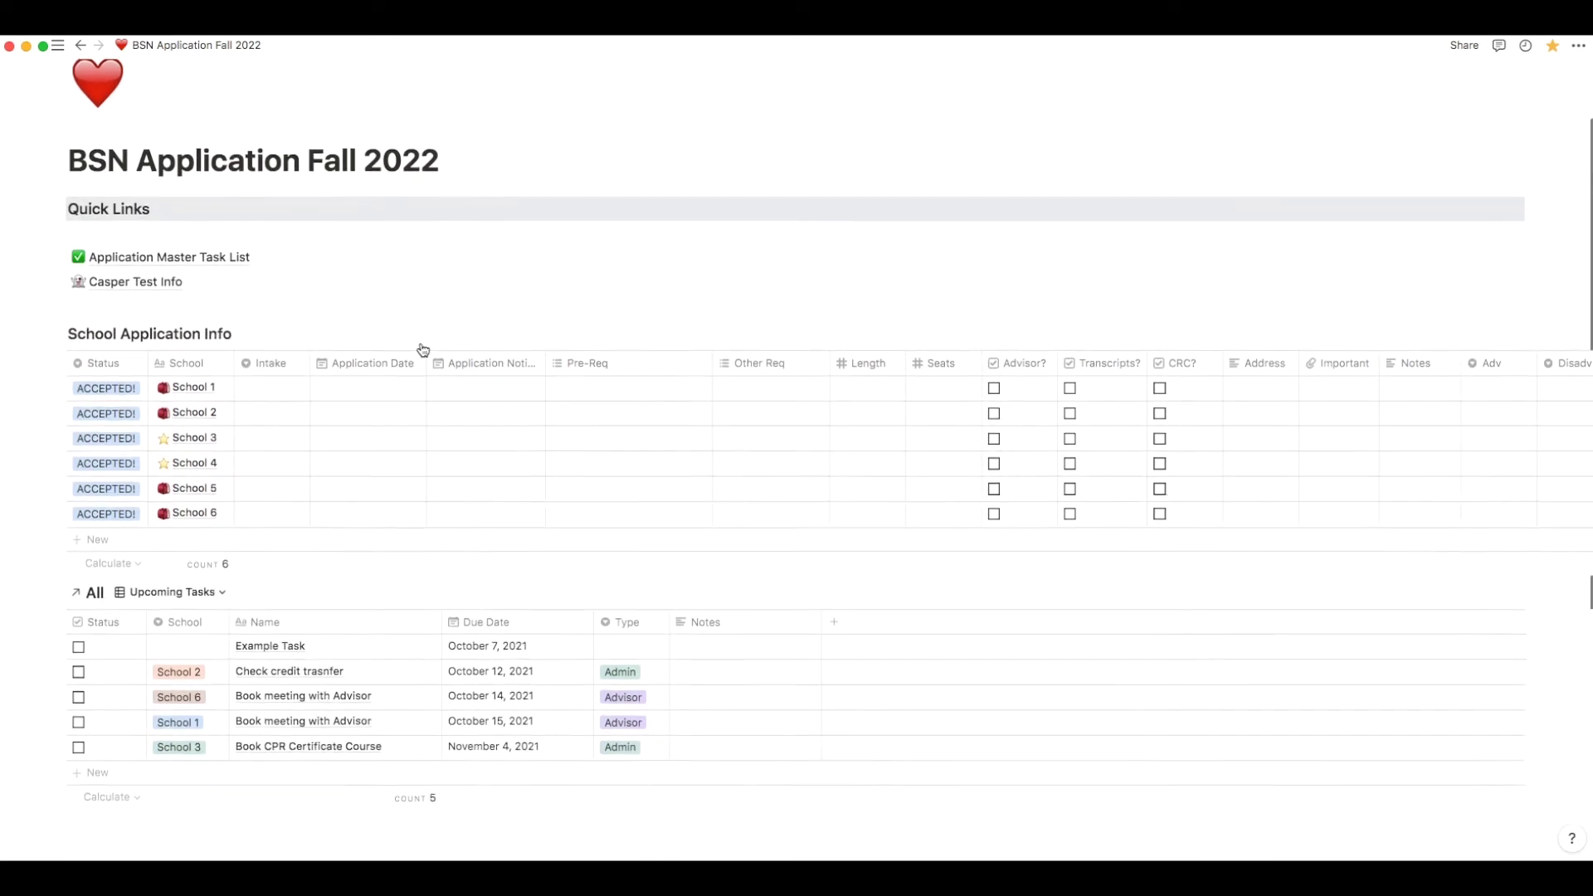
pyautogui.scroll(-4, 421, 349)
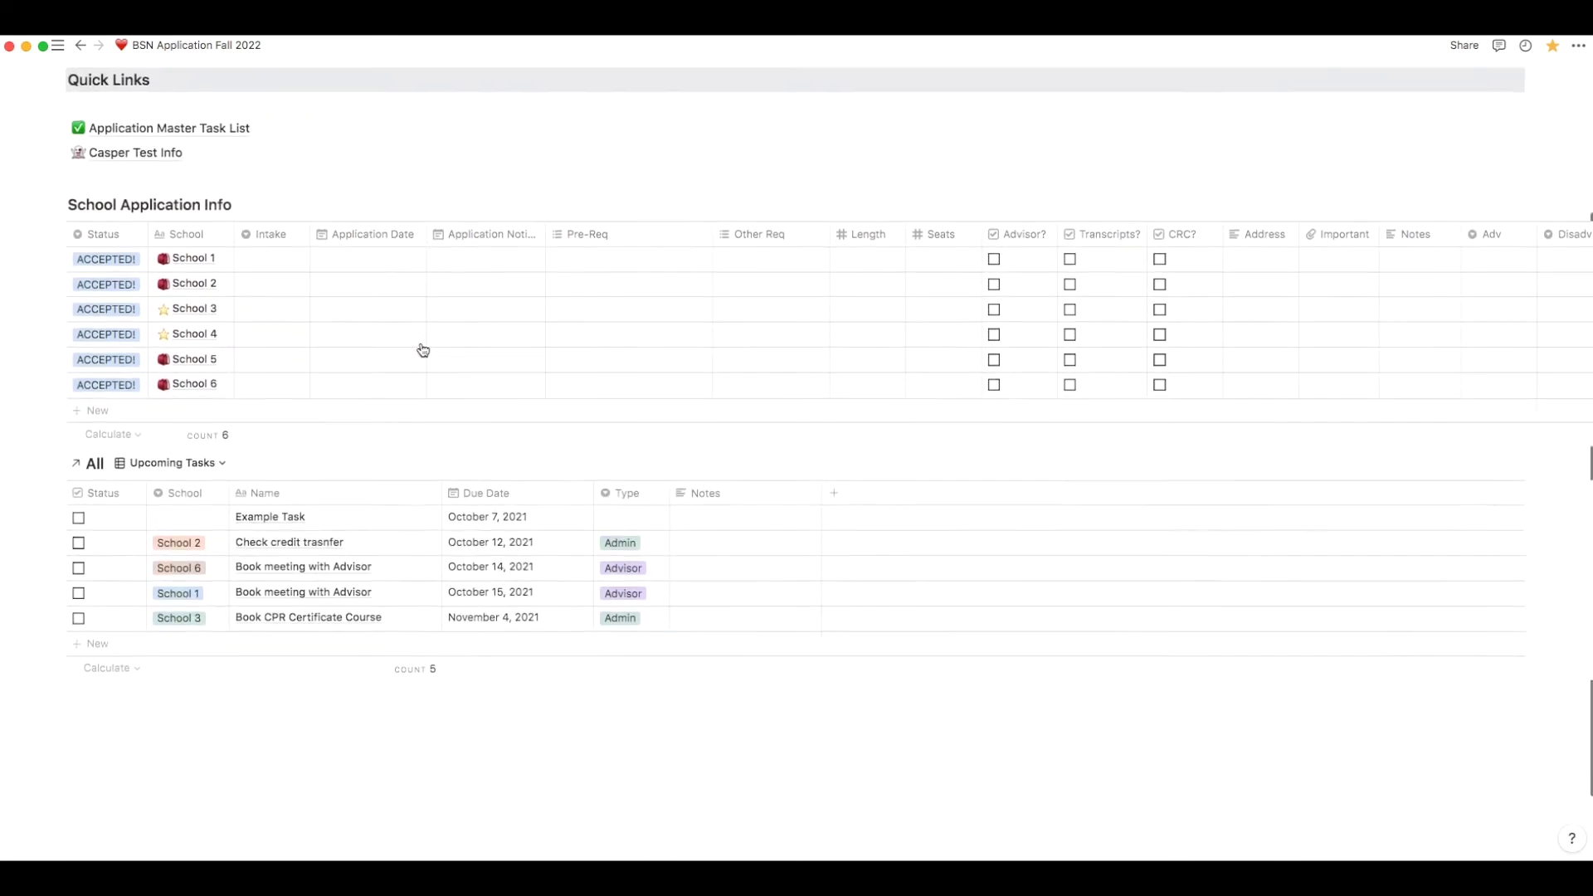
pyautogui.click(199, 375)
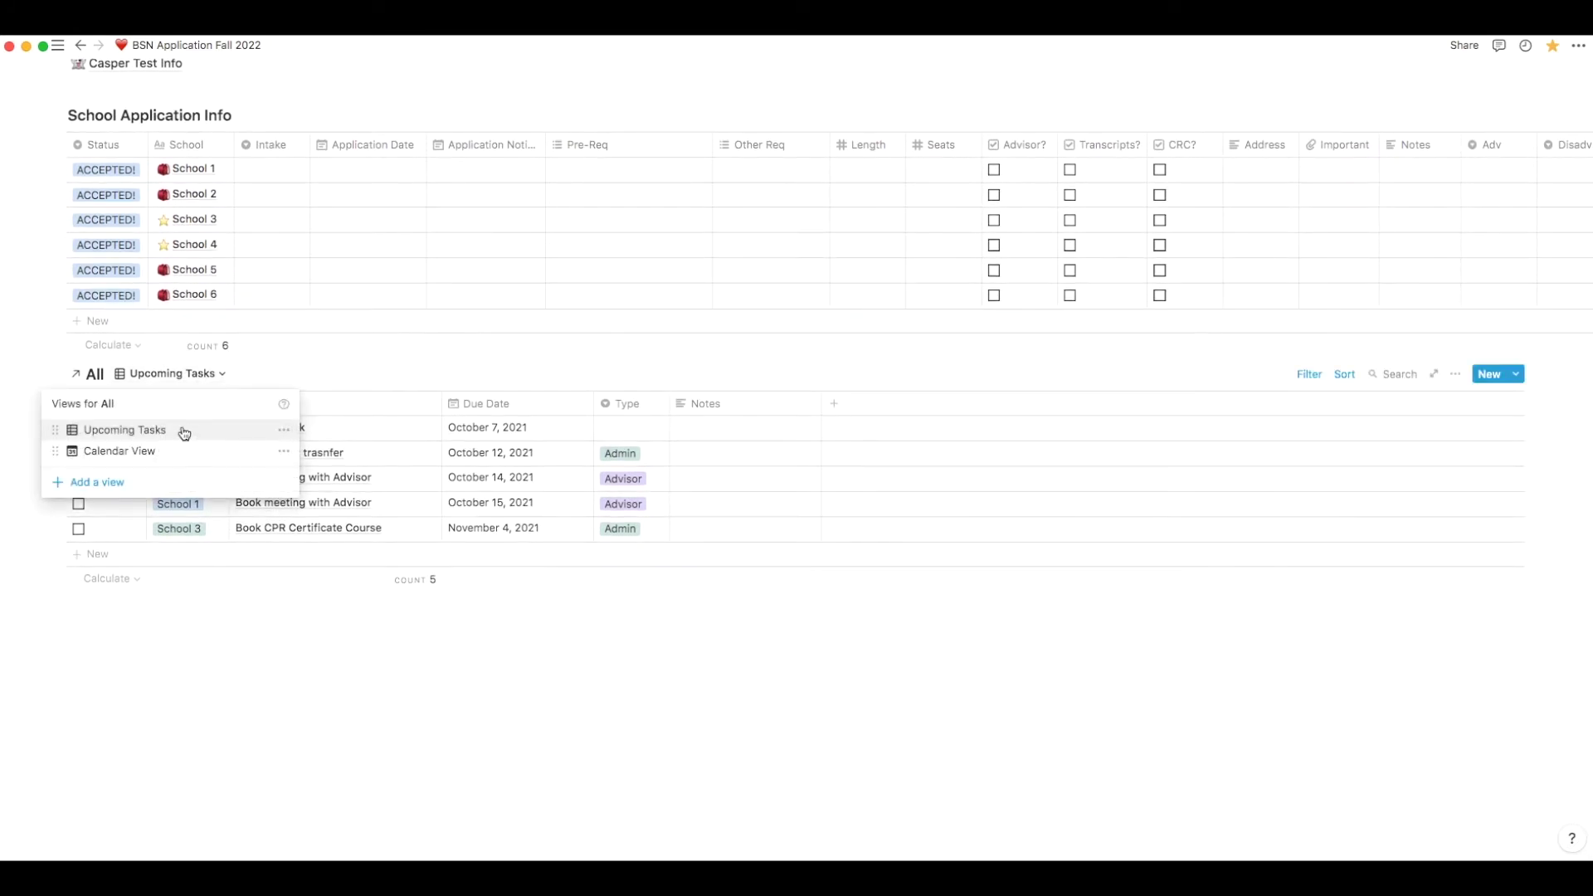
pyautogui.click(145, 450)
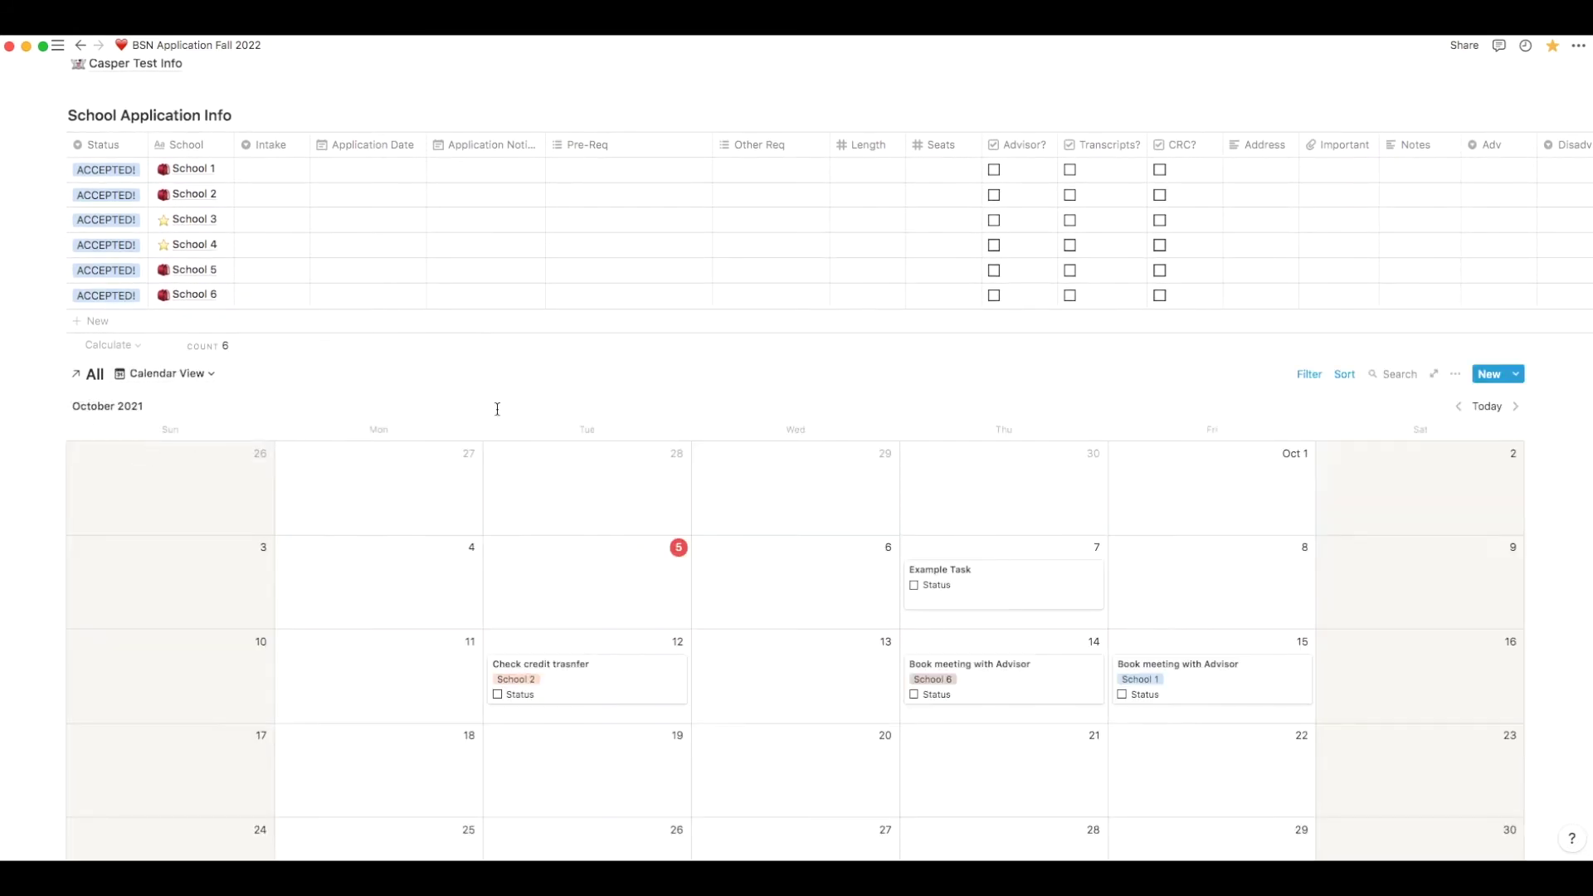
pyautogui.scroll(-1, 498, 409)
pyautogui.scroll(-3, 498, 409)
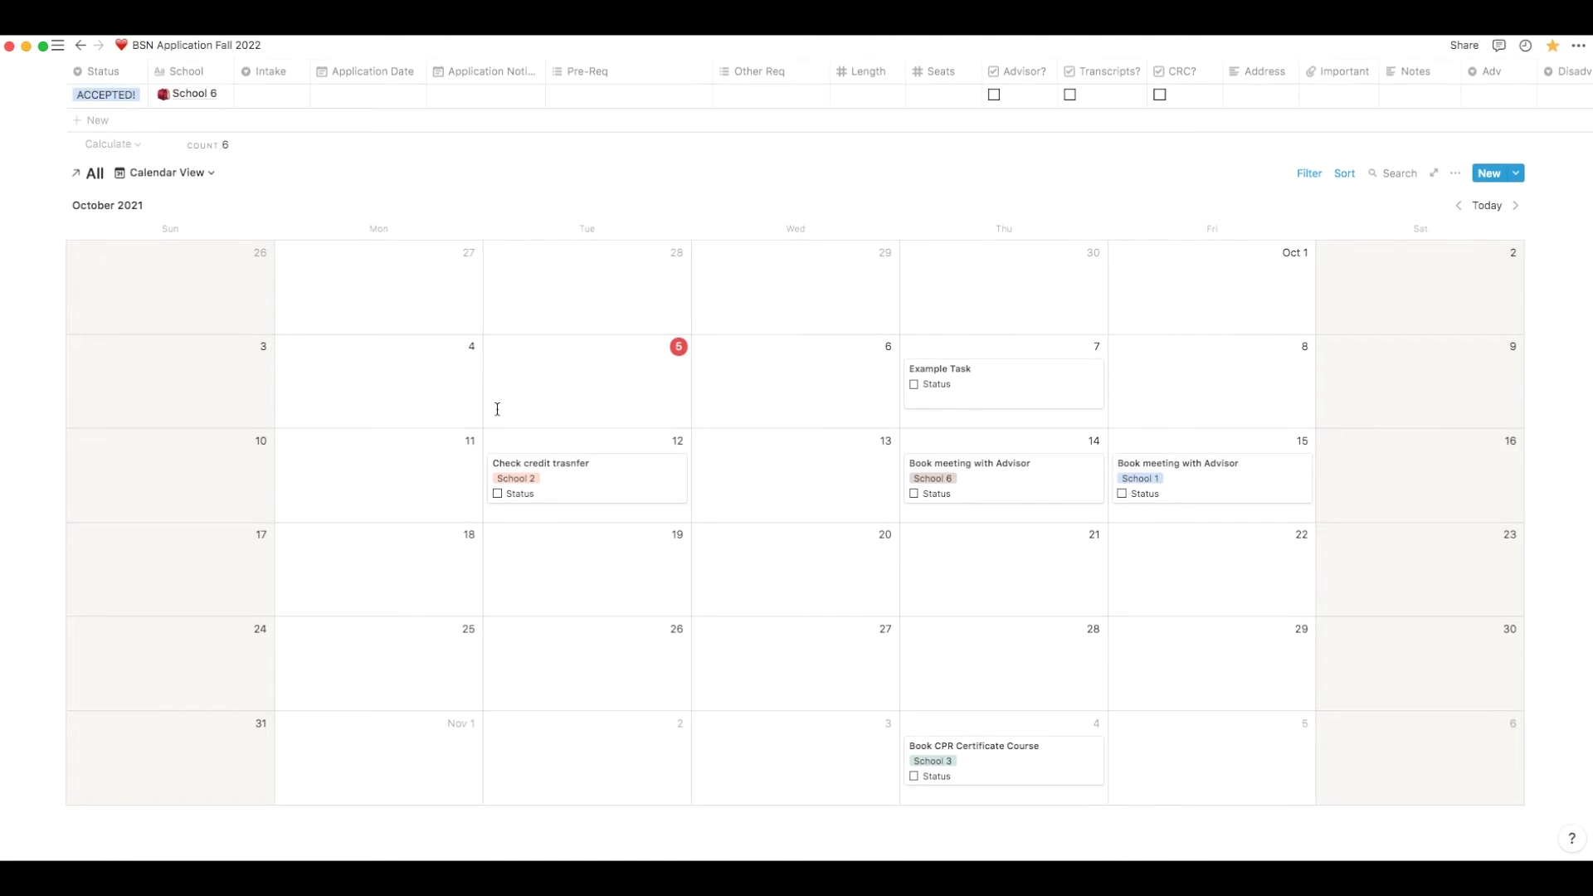
pyautogui.scroll(2, 497, 406)
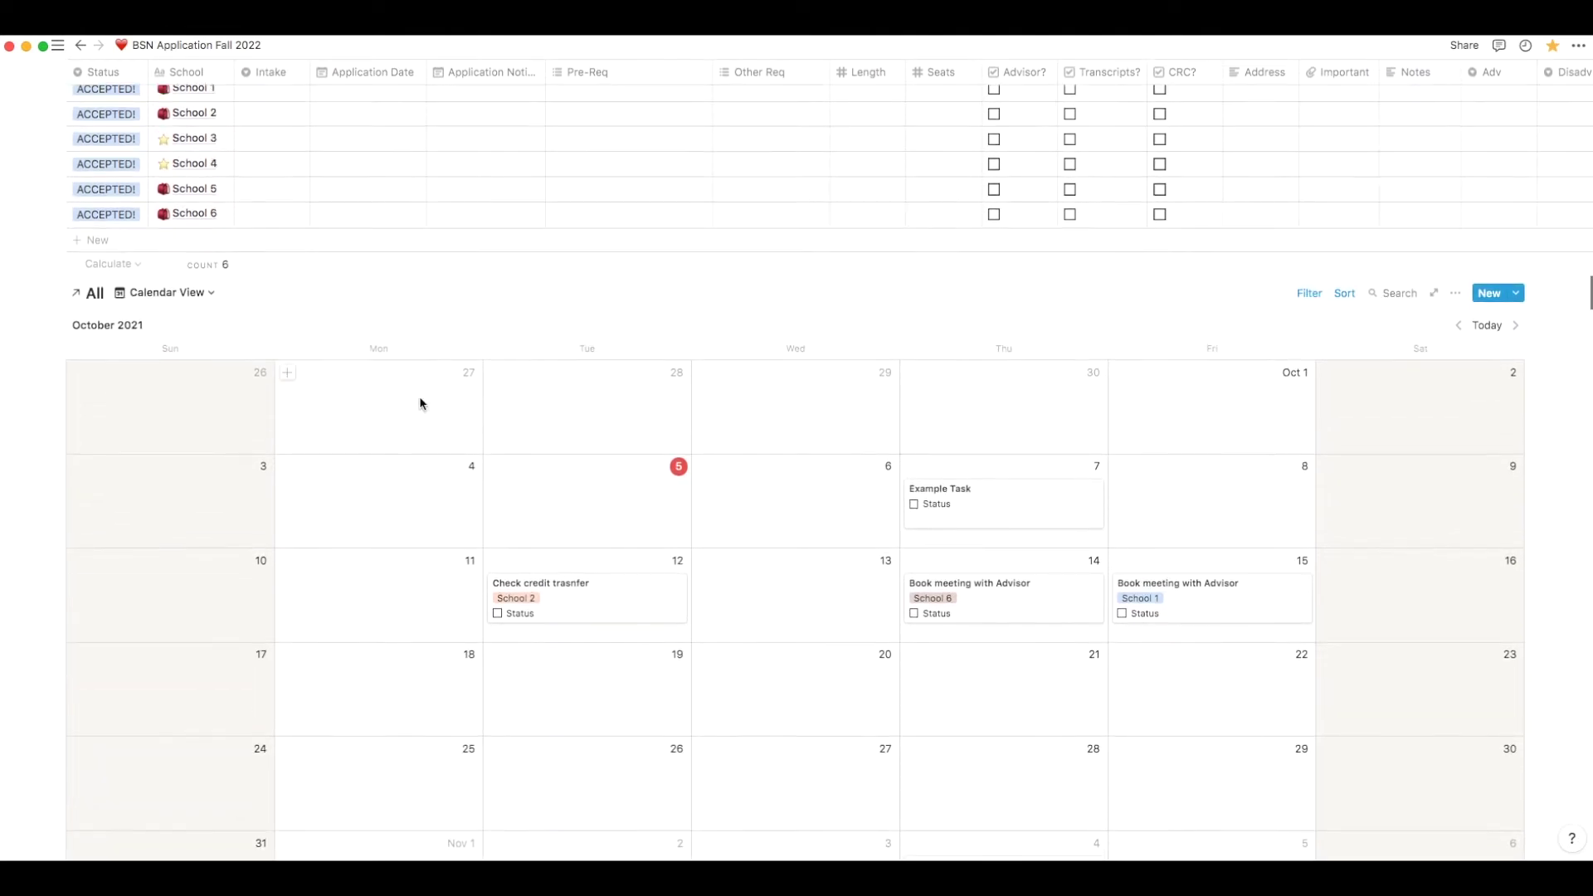
pyautogui.scroll(1, 420, 404)
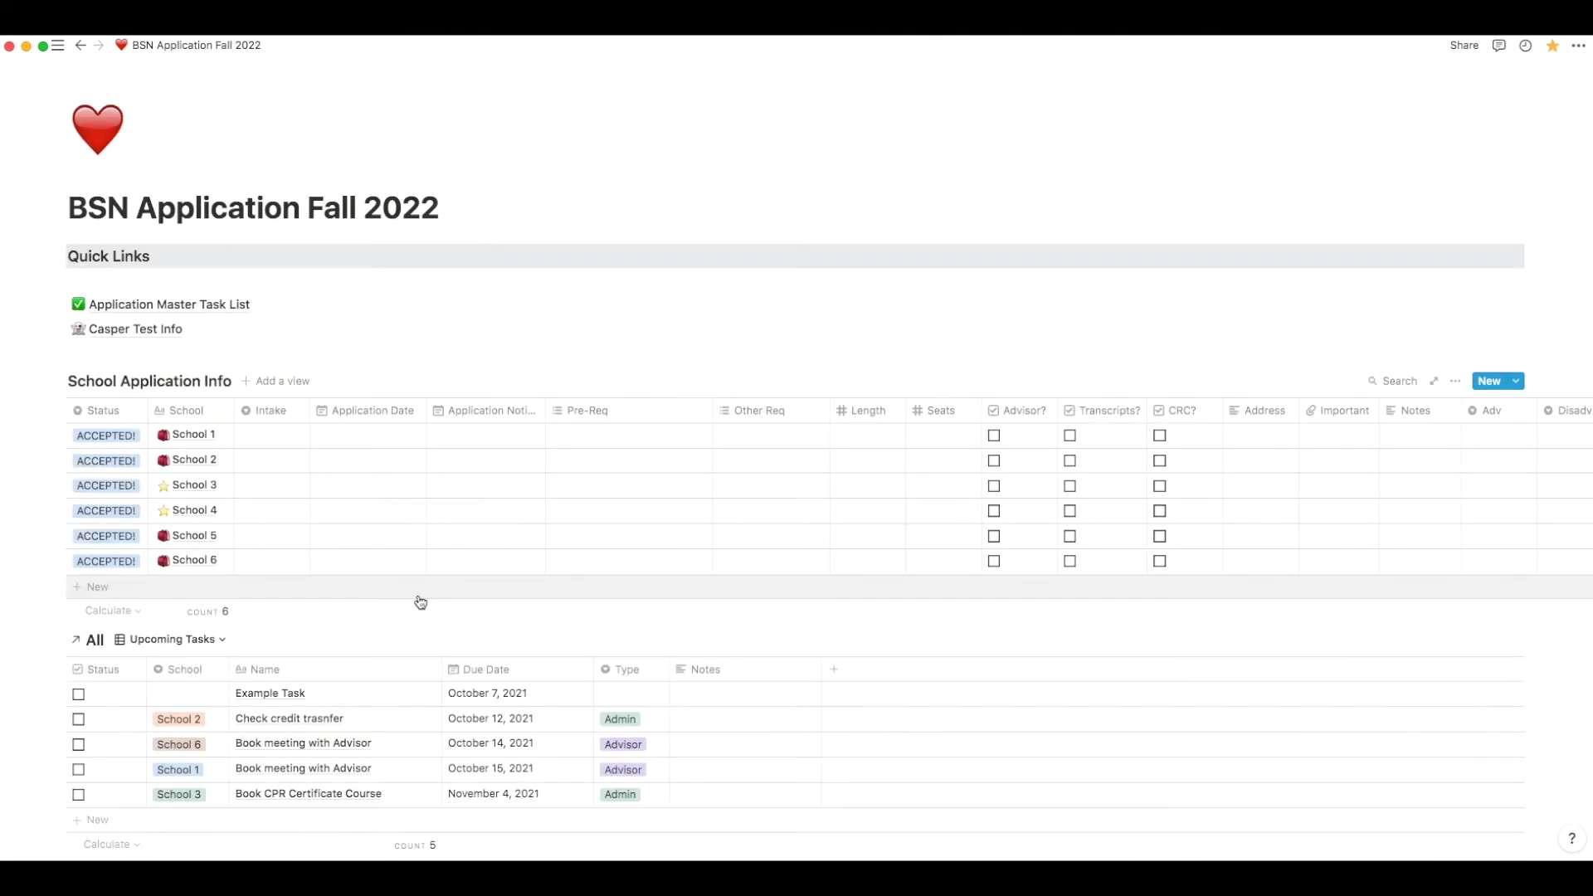
pyautogui.click(208, 312)
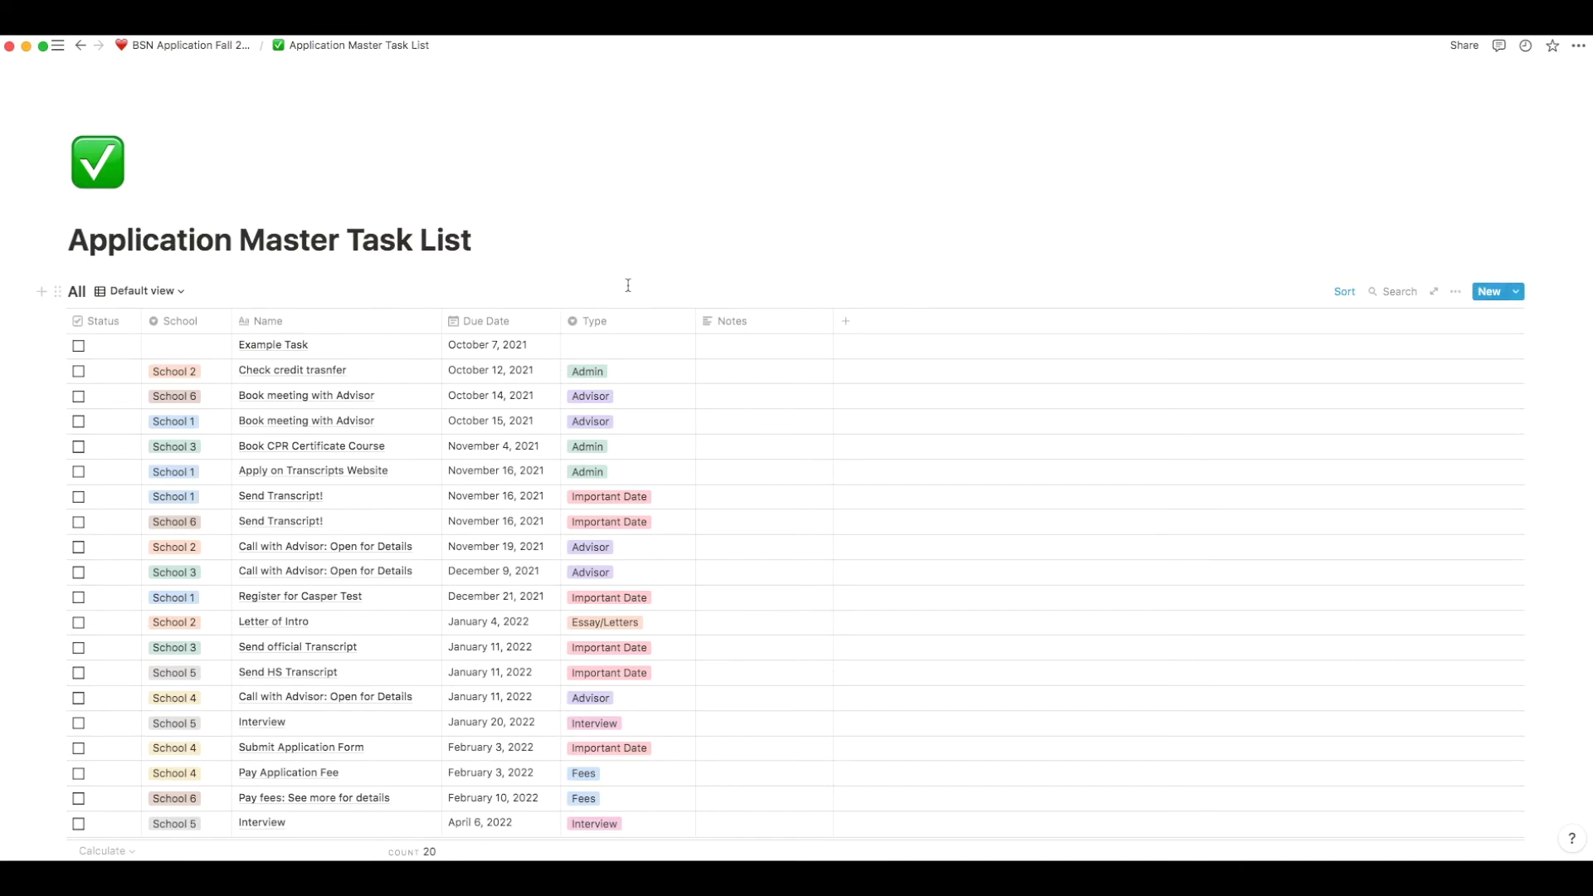
# Review Example Task's October 7, 2021 due date and the CPR course task's Admin type
pyautogui.click(528, 347)
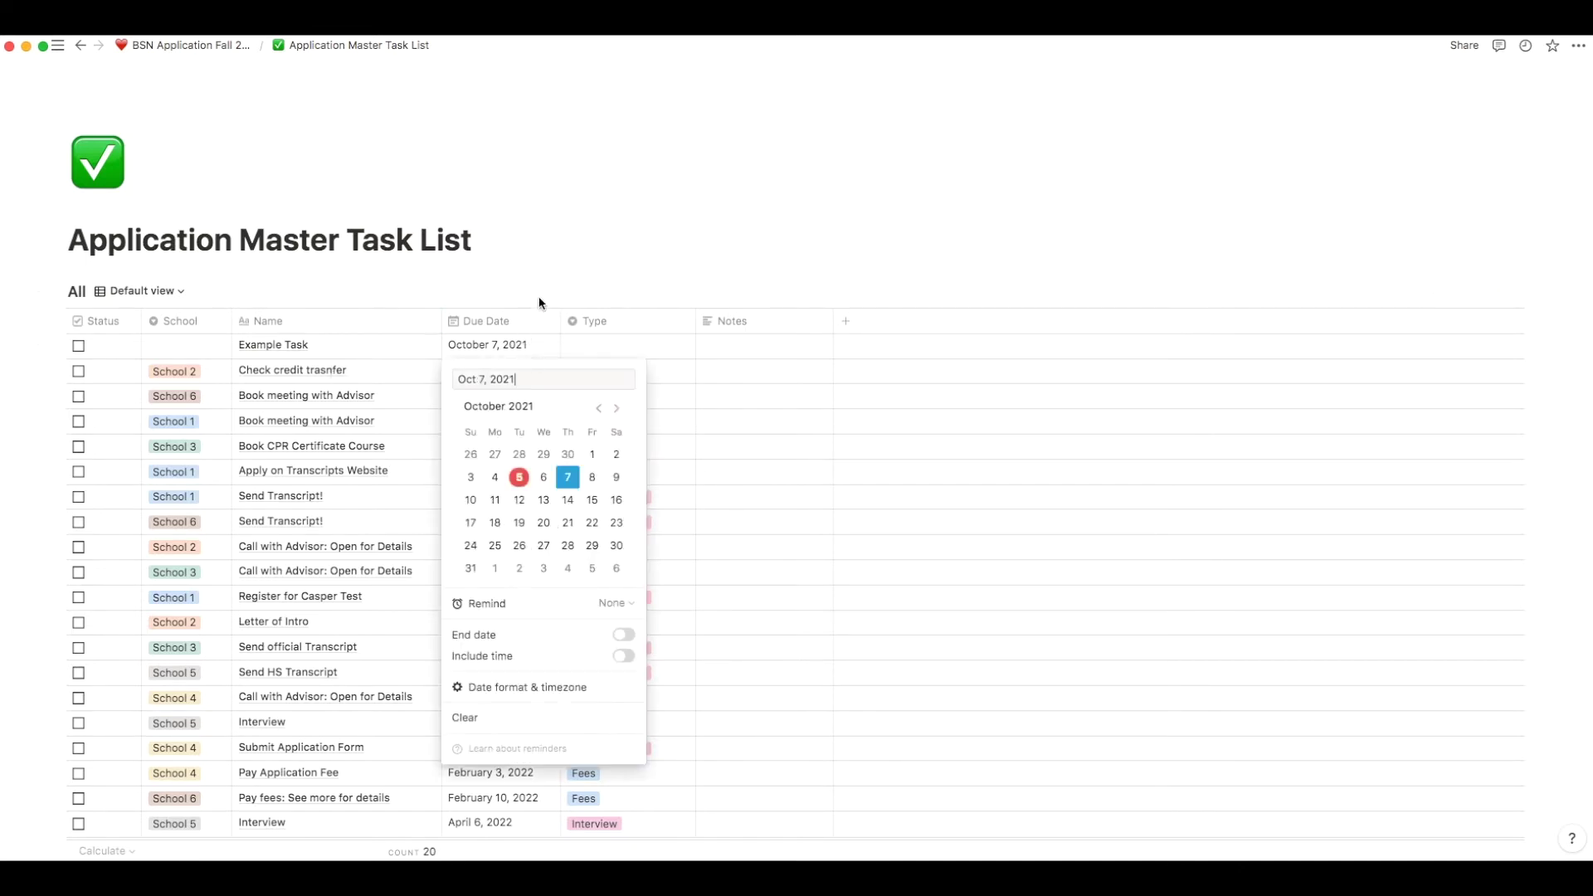
pyautogui.press('Escape')
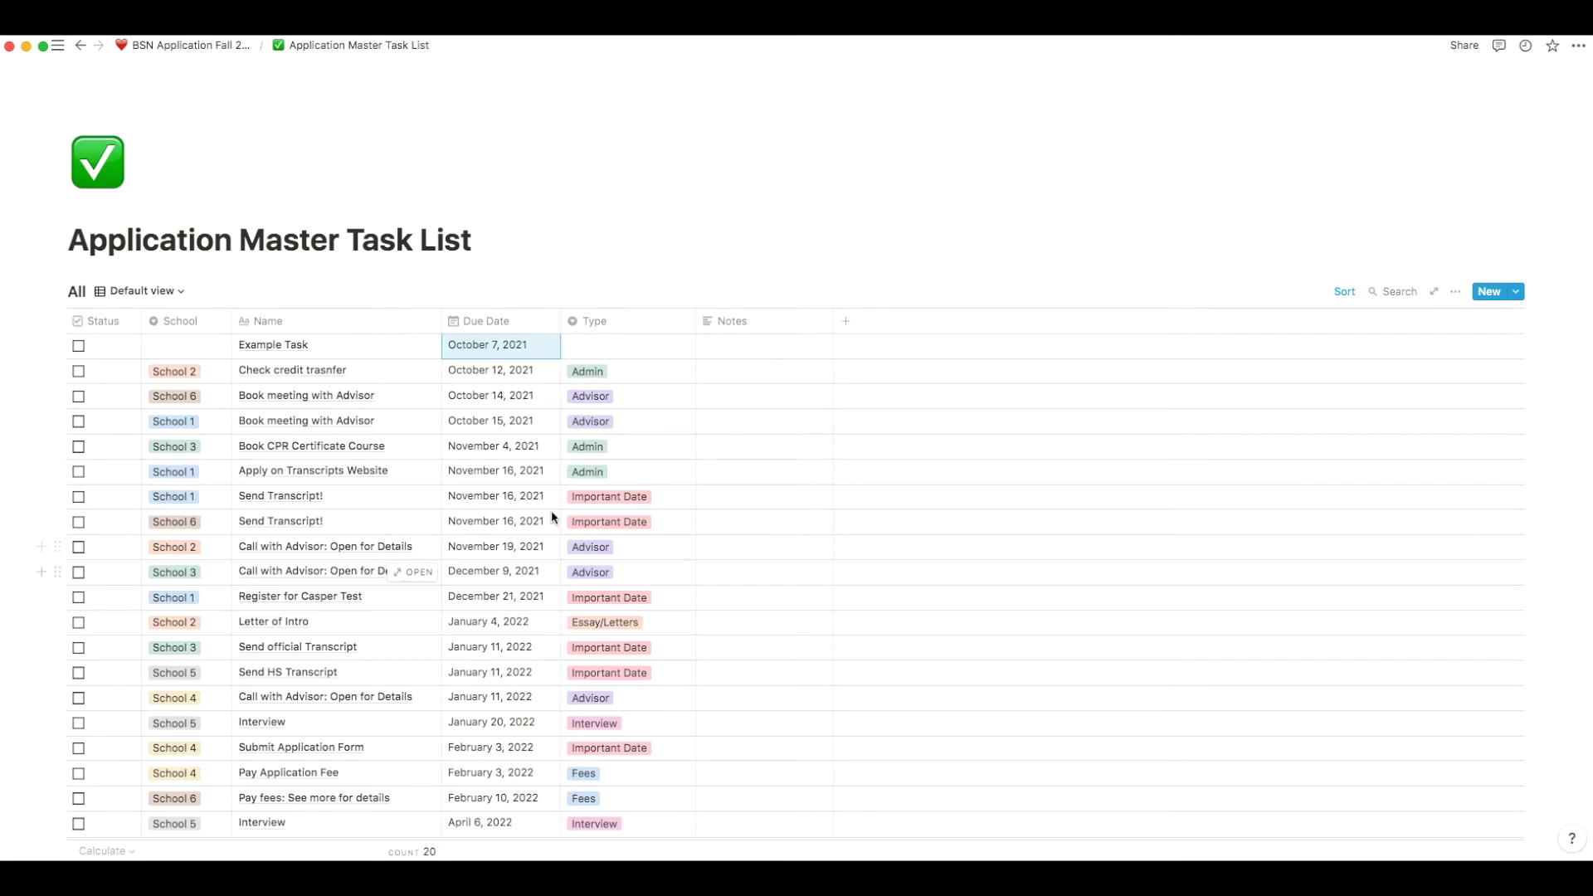
pyautogui.click(612, 448)
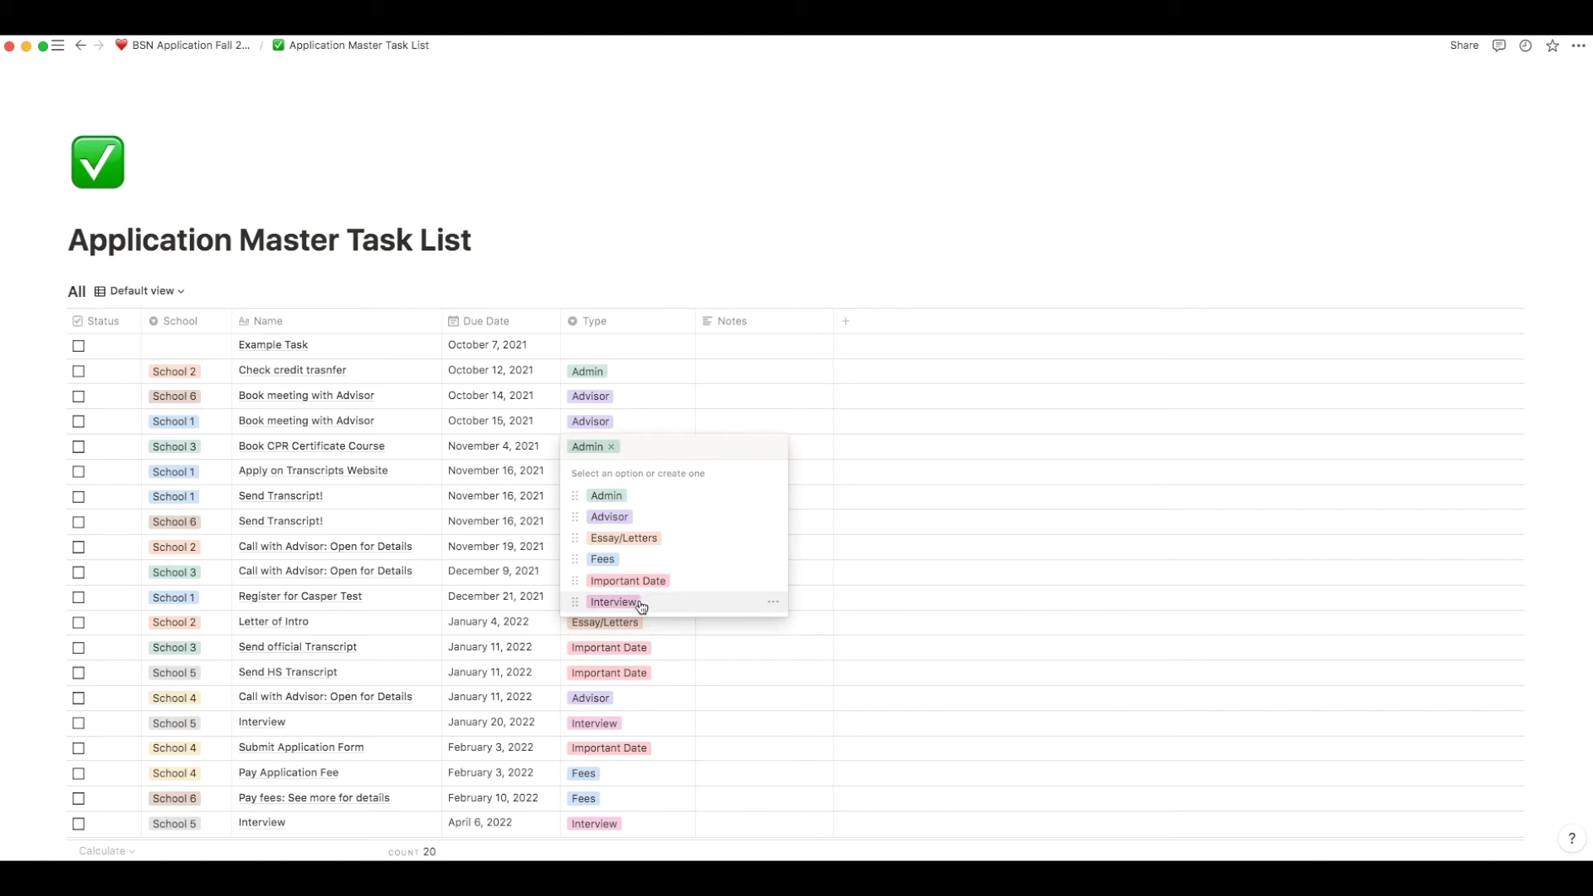
pyautogui.press('Escape')
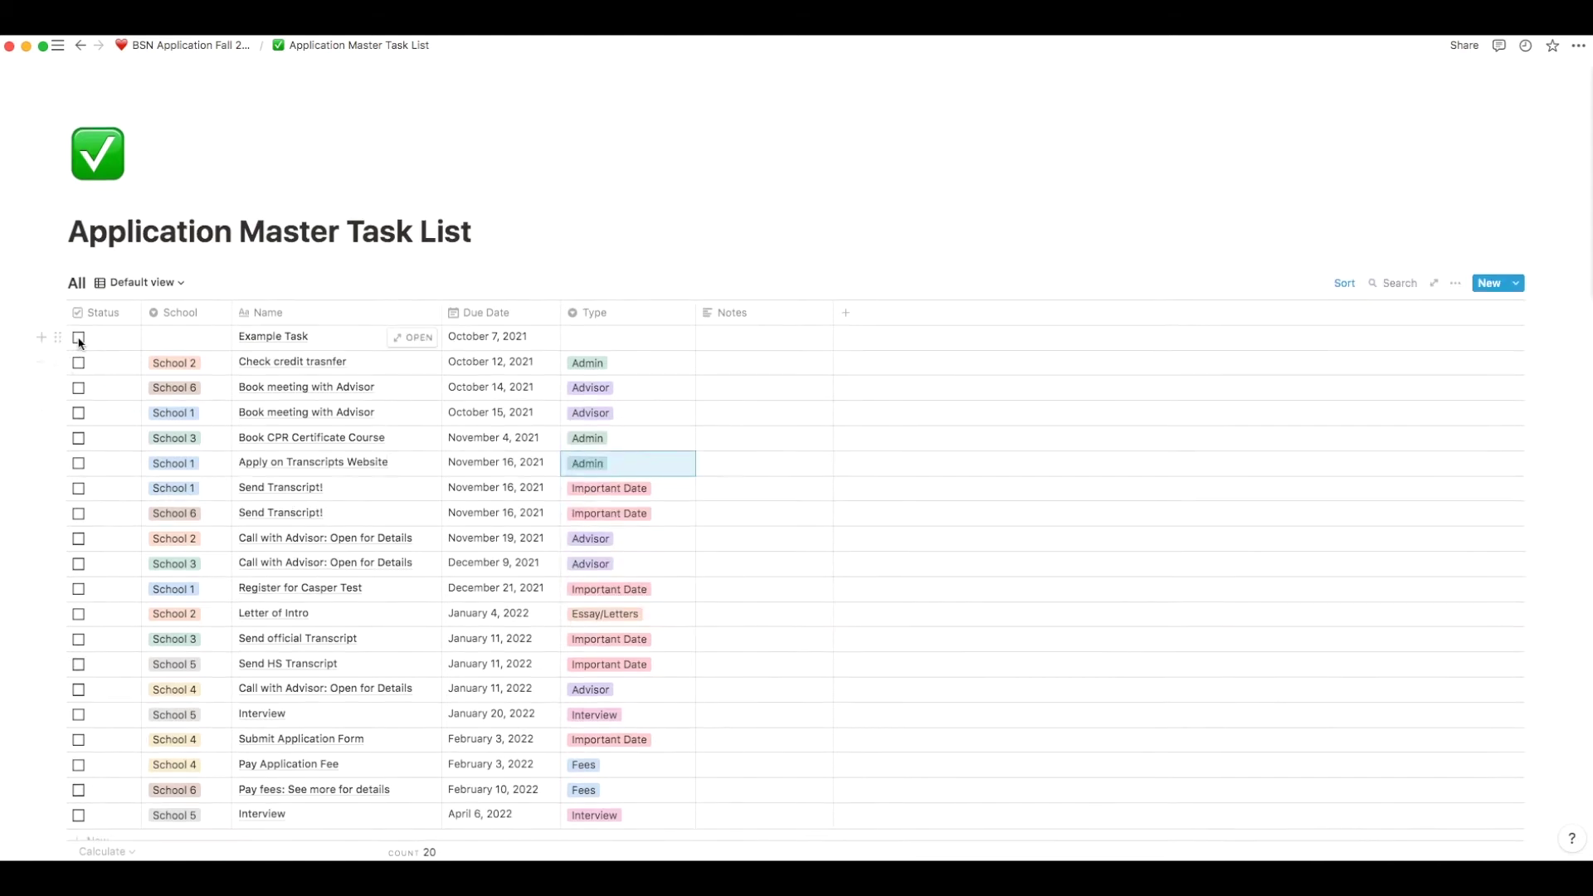
pyautogui.scroll(-1, 80, 342)
# Mark Example Task done, assign it to School 1, and leave its Type empty
pyautogui.click(79, 341)
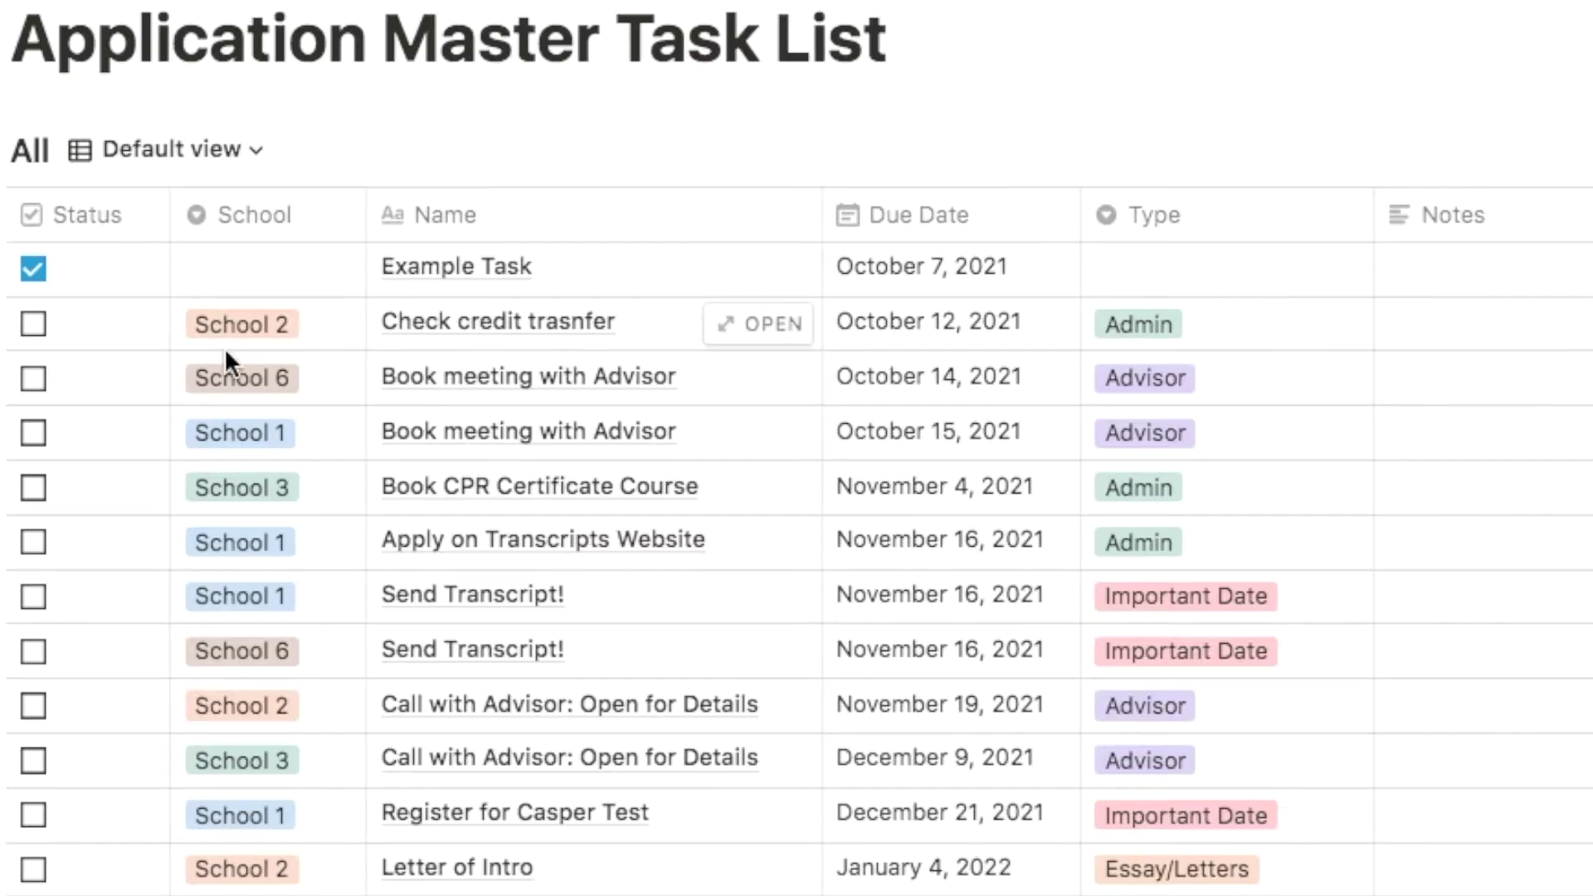
pyautogui.click(242, 266)
pyautogui.click(270, 386)
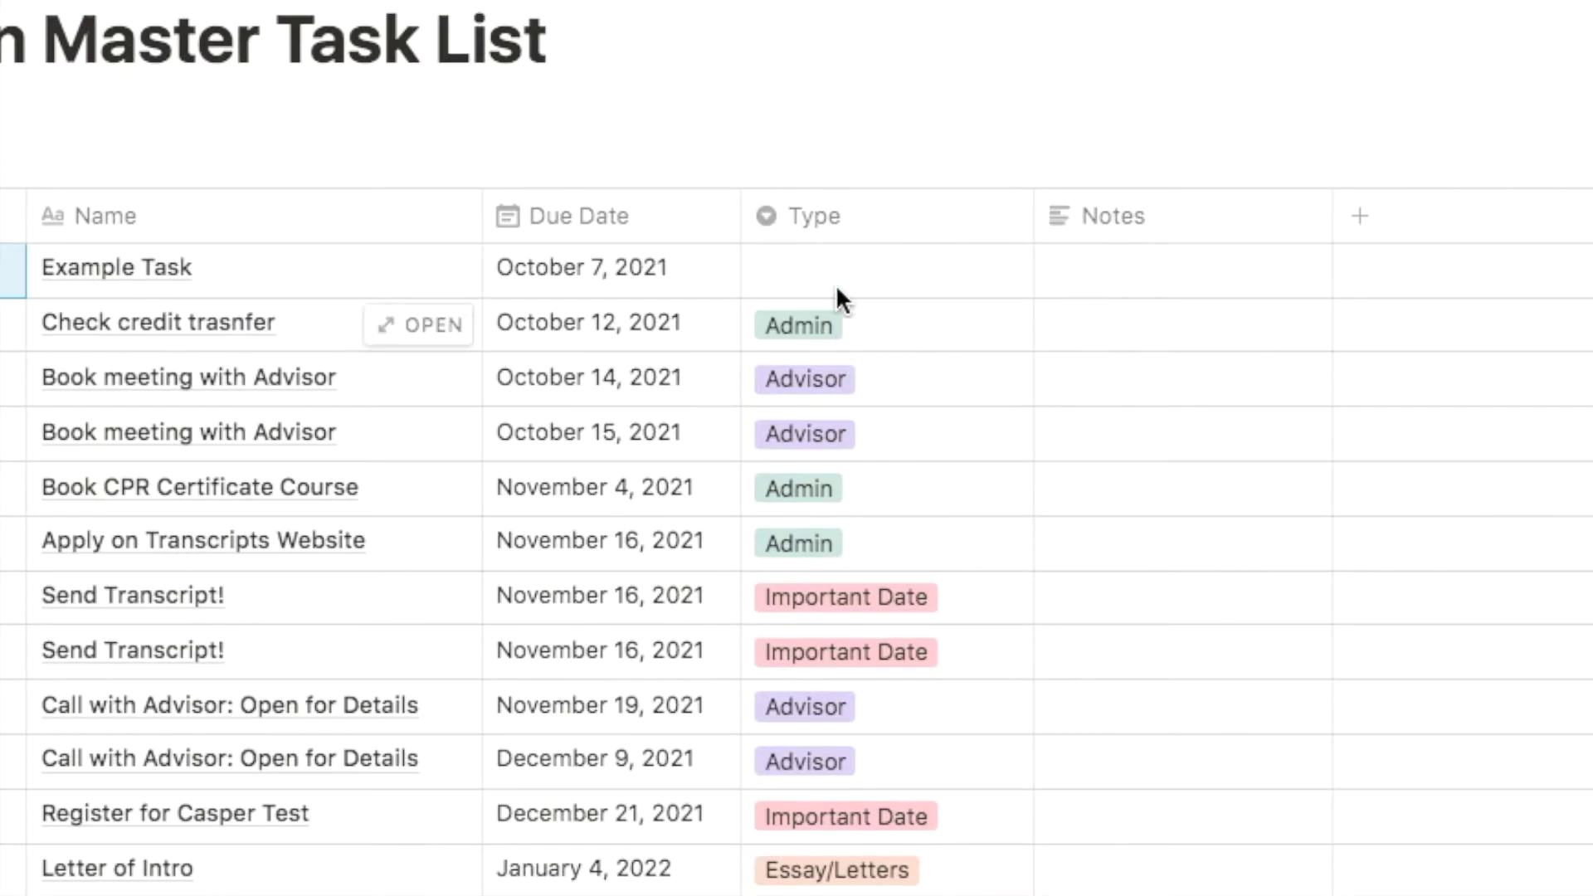
pyautogui.click(1166, 267)
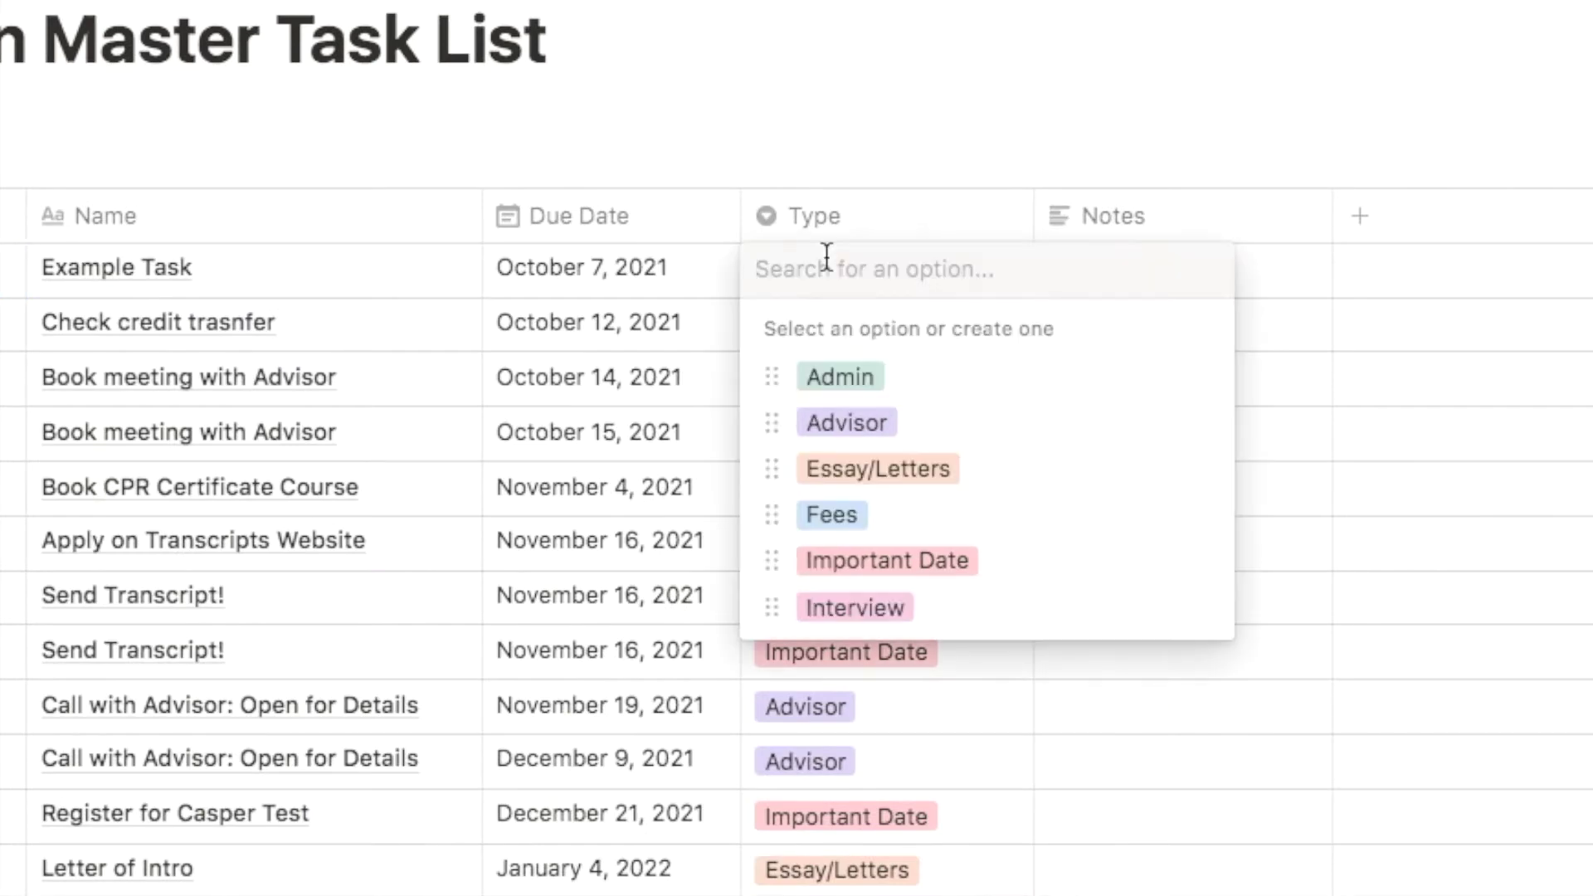
pyautogui.press('Escape')
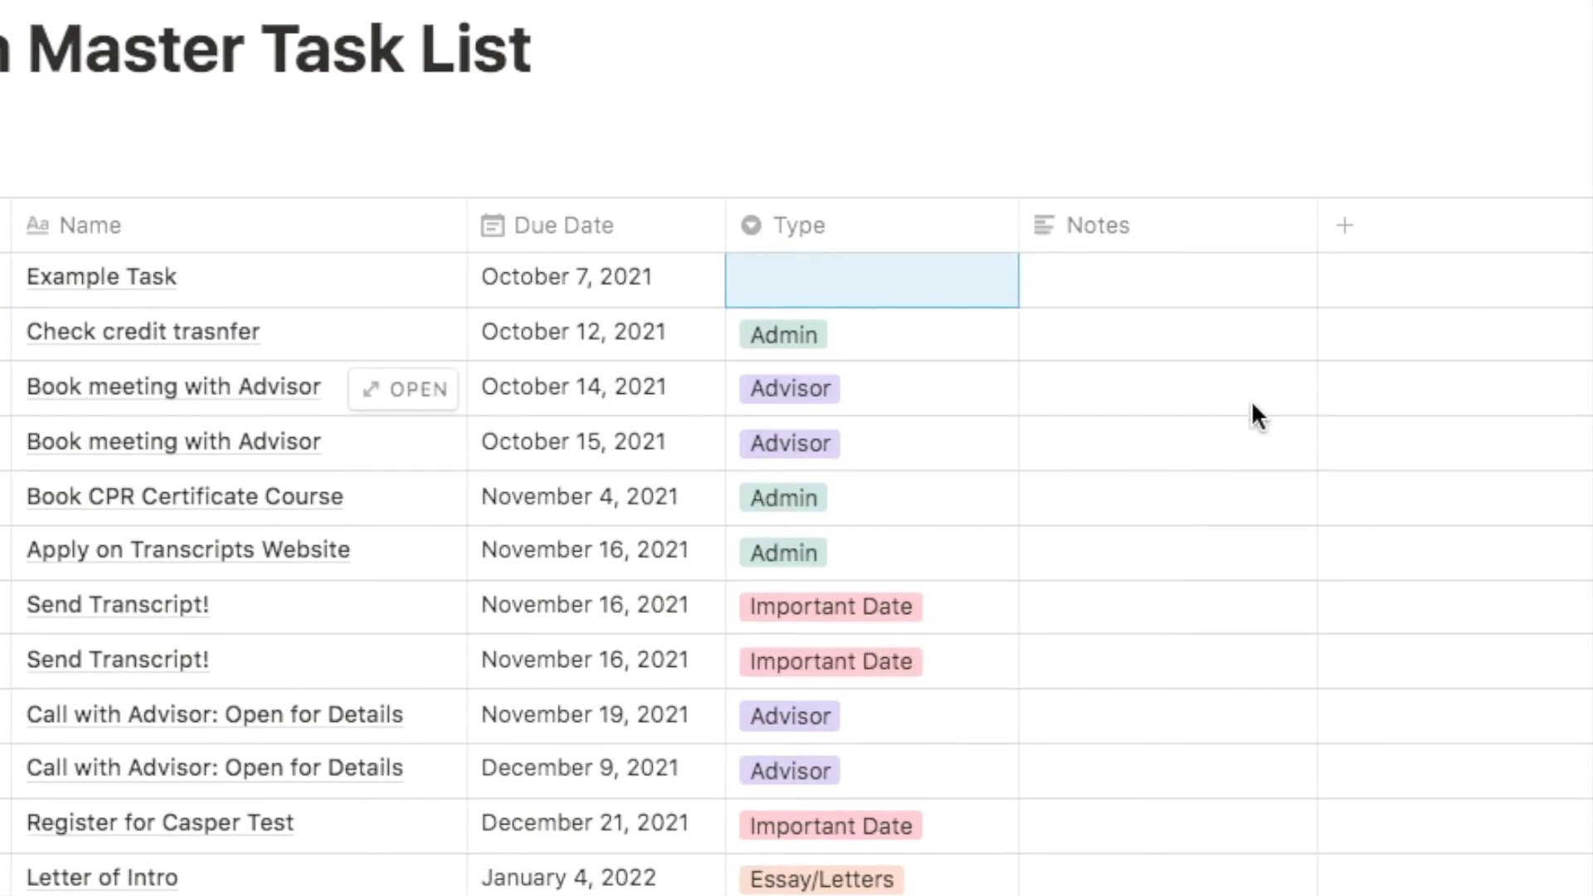
pyautogui.click(137, 286)
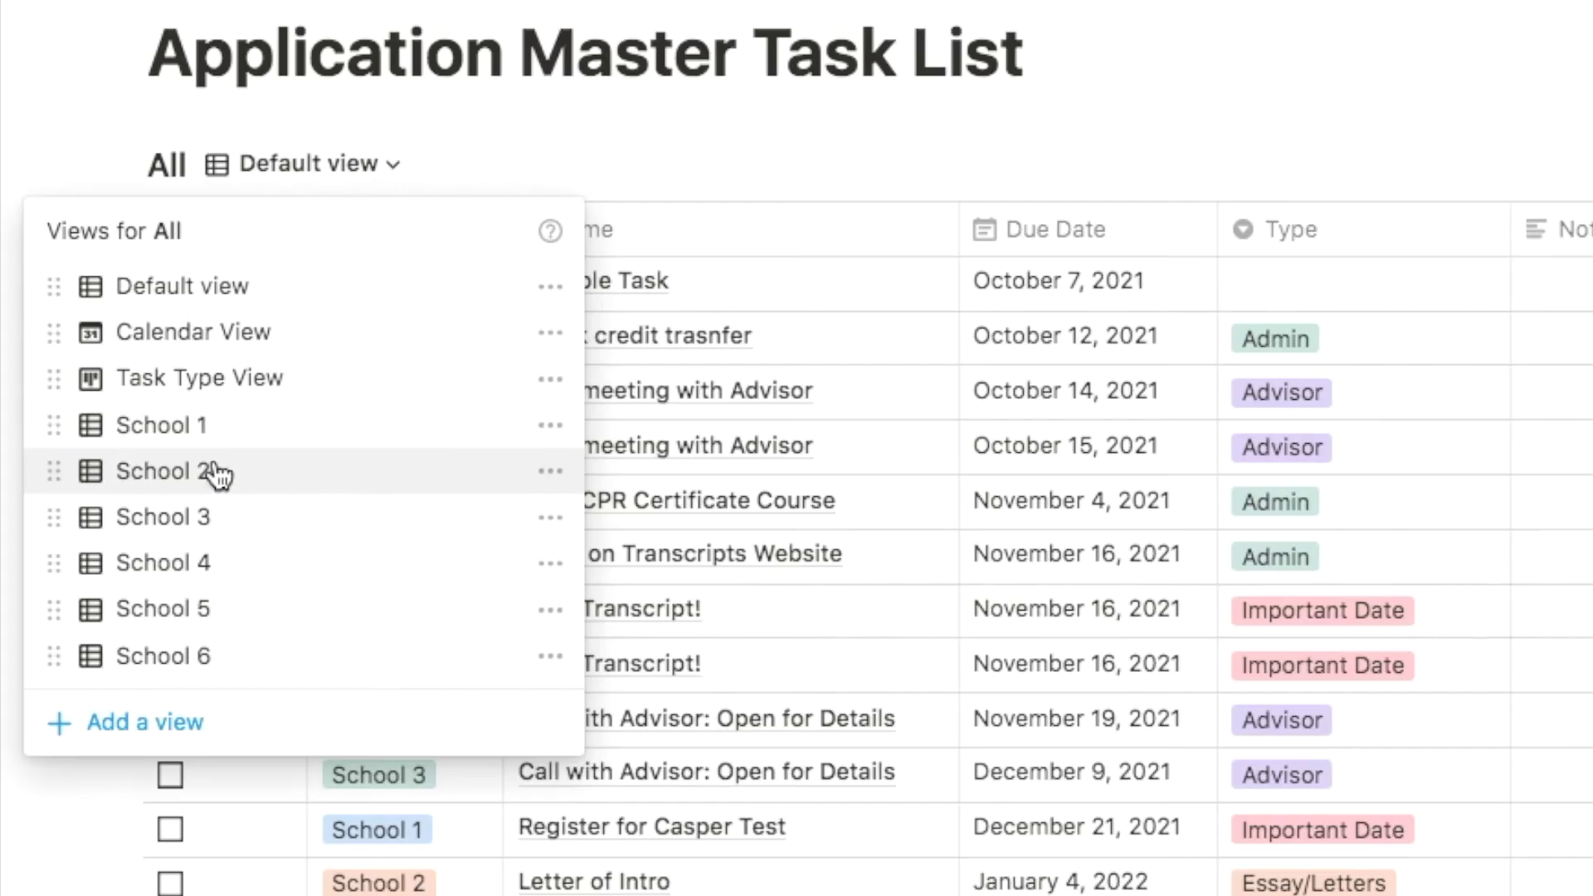
# Browse the School 2, School 5 and Calendar views, then settle on the Task Type board
pyautogui.click(207, 472)
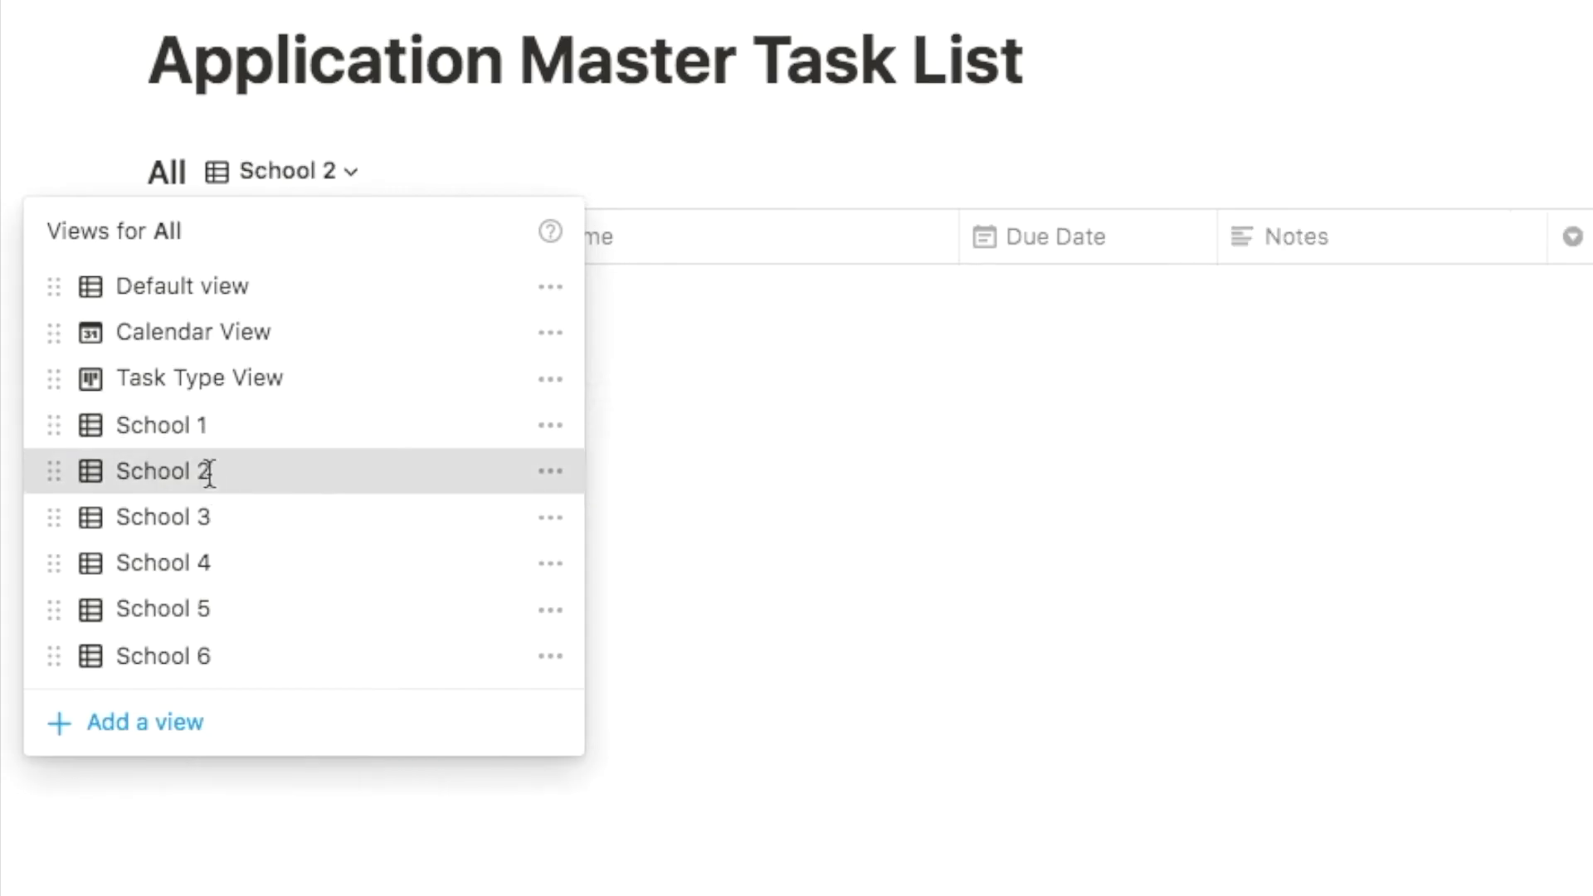
pyautogui.click(299, 171)
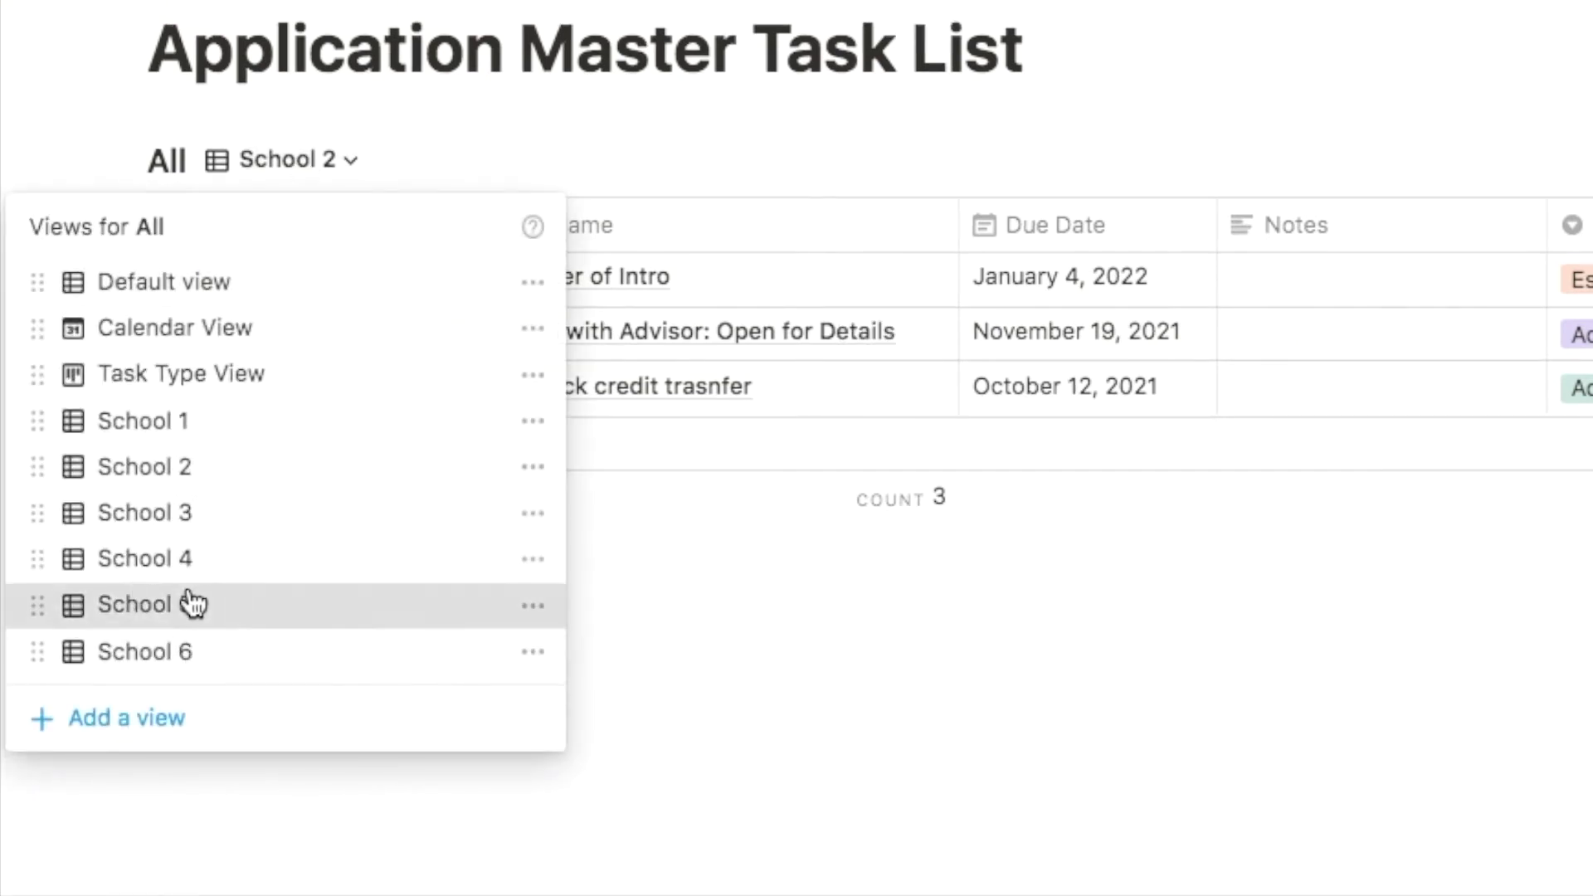
pyautogui.click(192, 605)
pyautogui.click(287, 160)
pyautogui.click(171, 328)
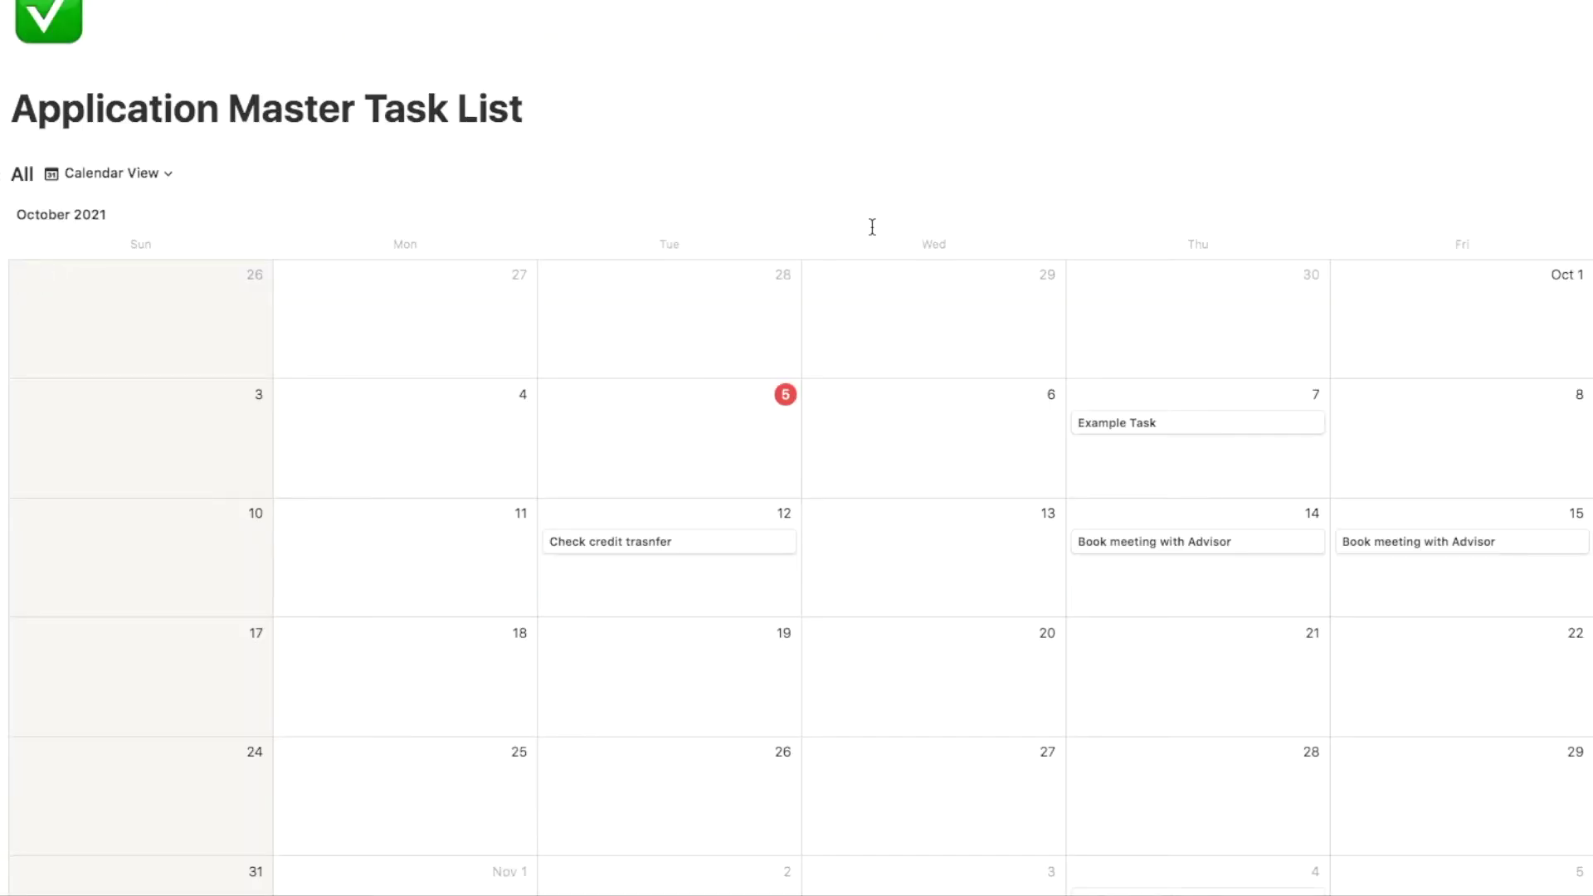
pyautogui.scroll(-2, 872, 226)
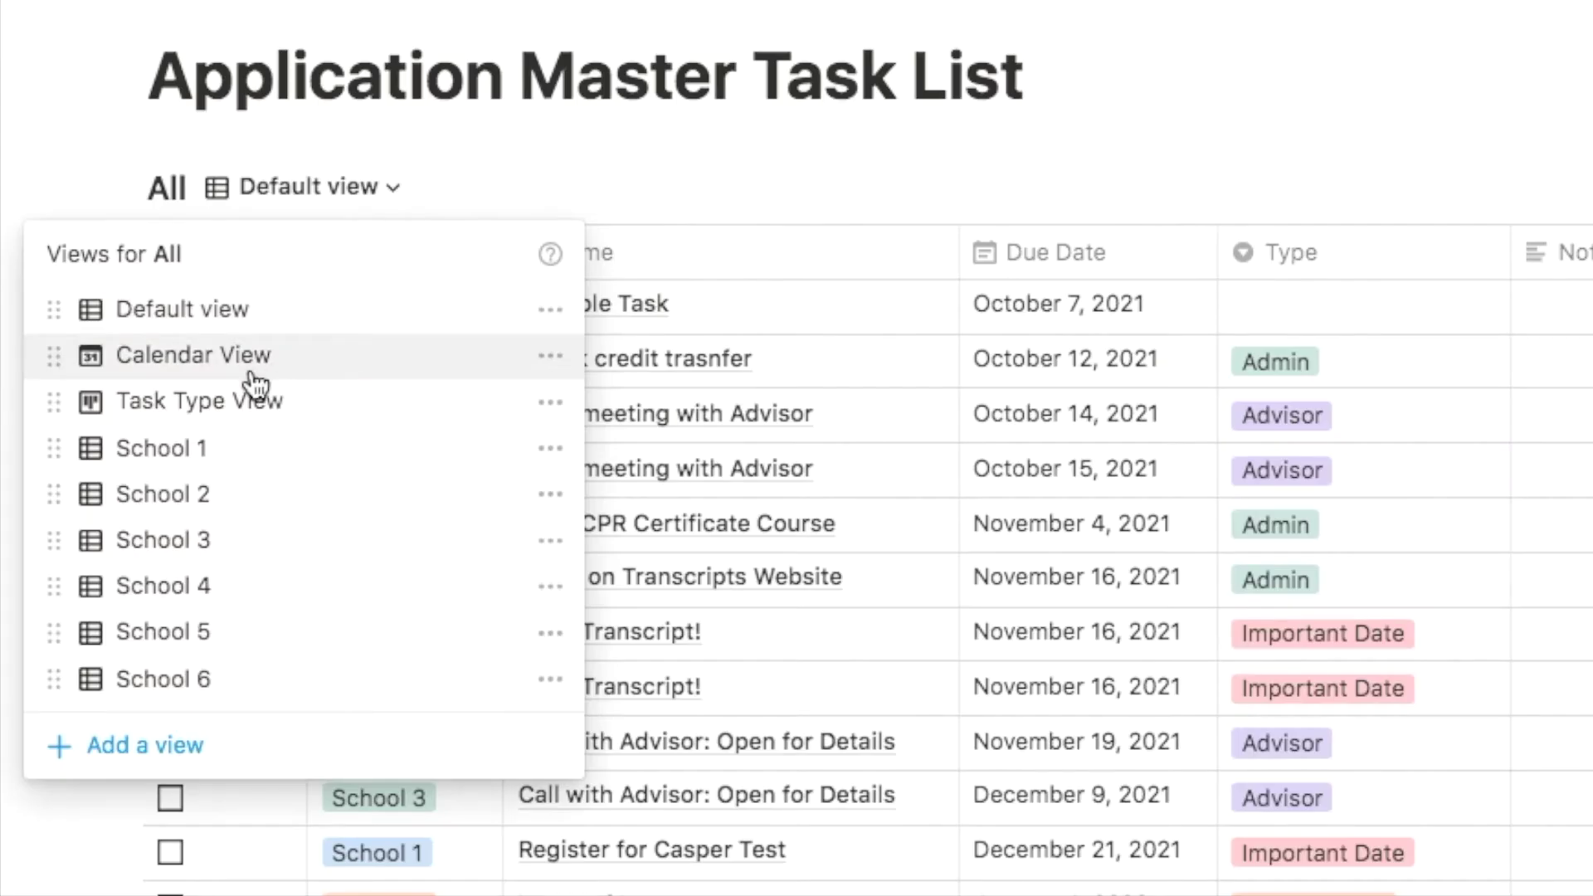
pyautogui.click(147, 406)
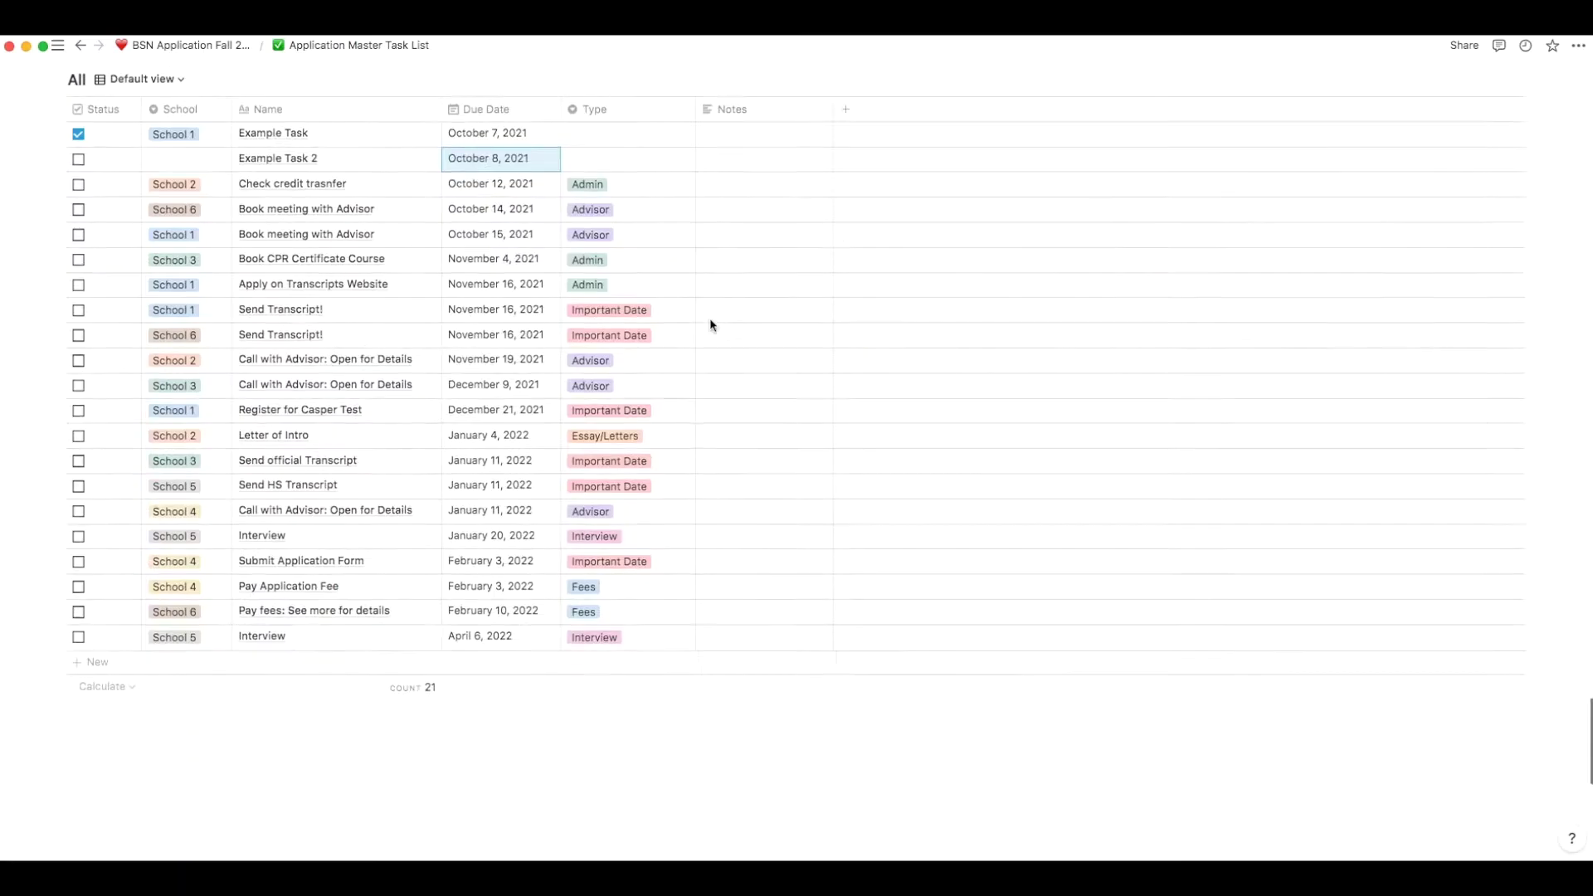
pyautogui.scroll(3, 711, 320)
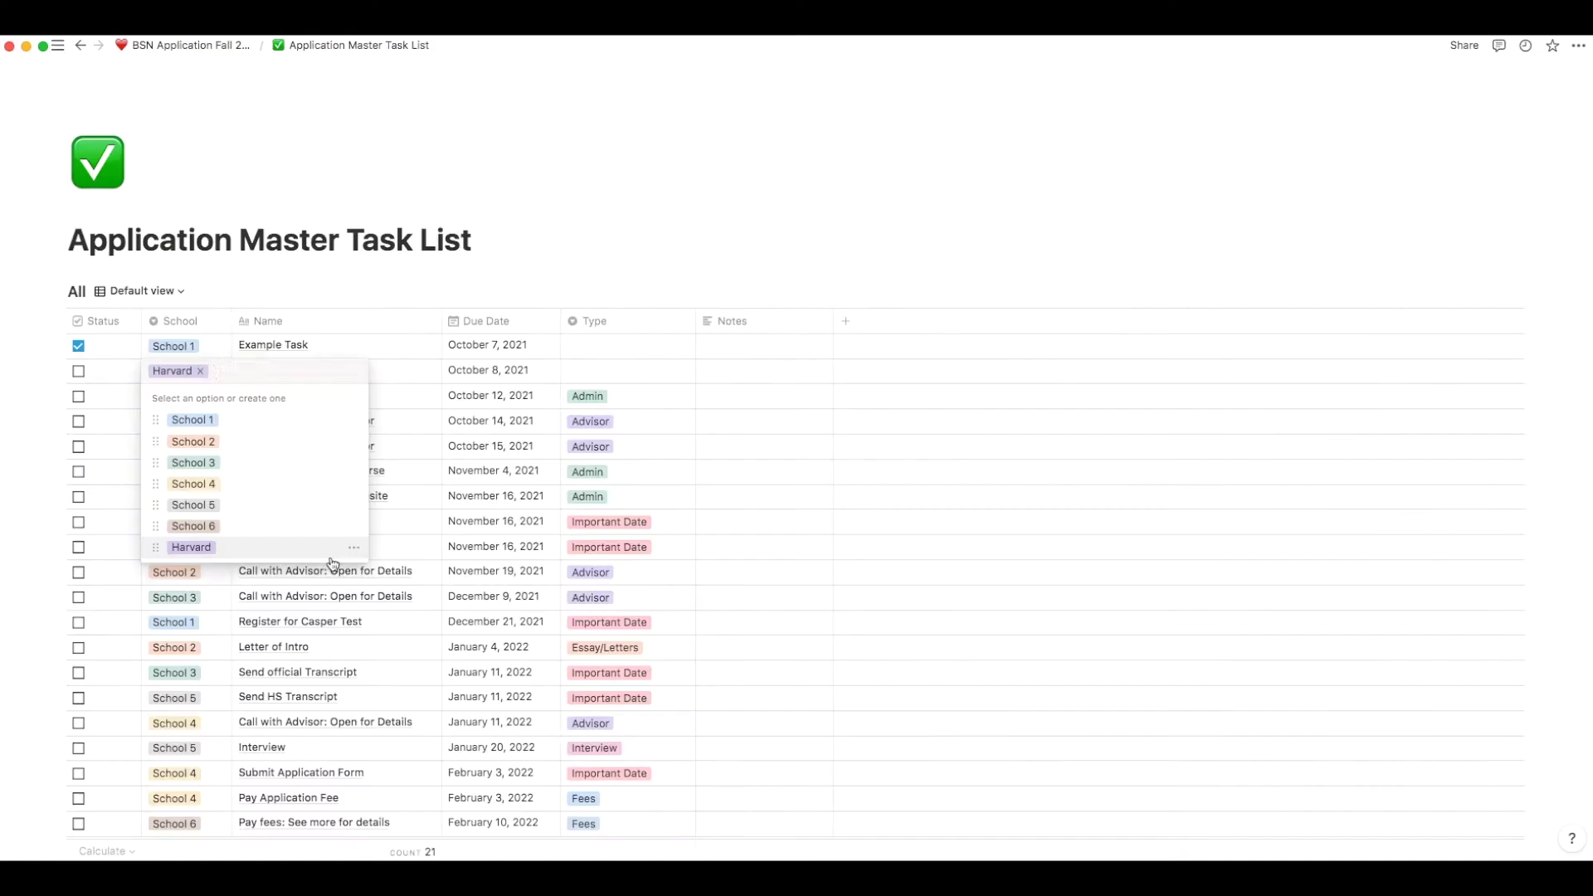
# Recolour the Harvard school tag pink and set Example Task's Type to Emails
pyautogui.click(354, 548)
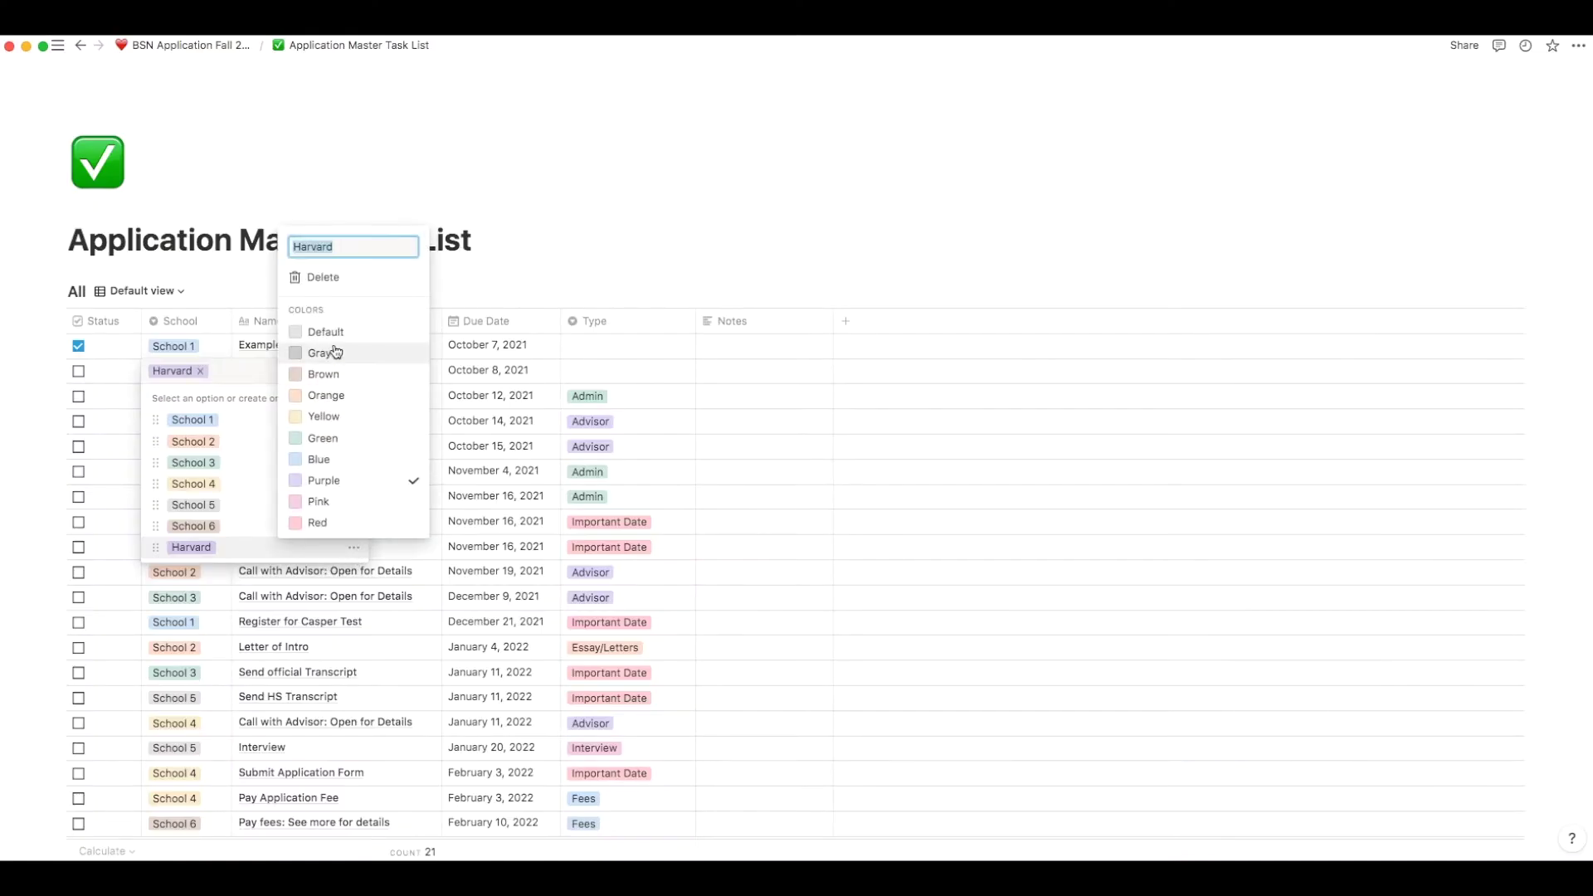
pyautogui.click(319, 501)
pyautogui.click(626, 347)
pyautogui.write('ExampleT ype')
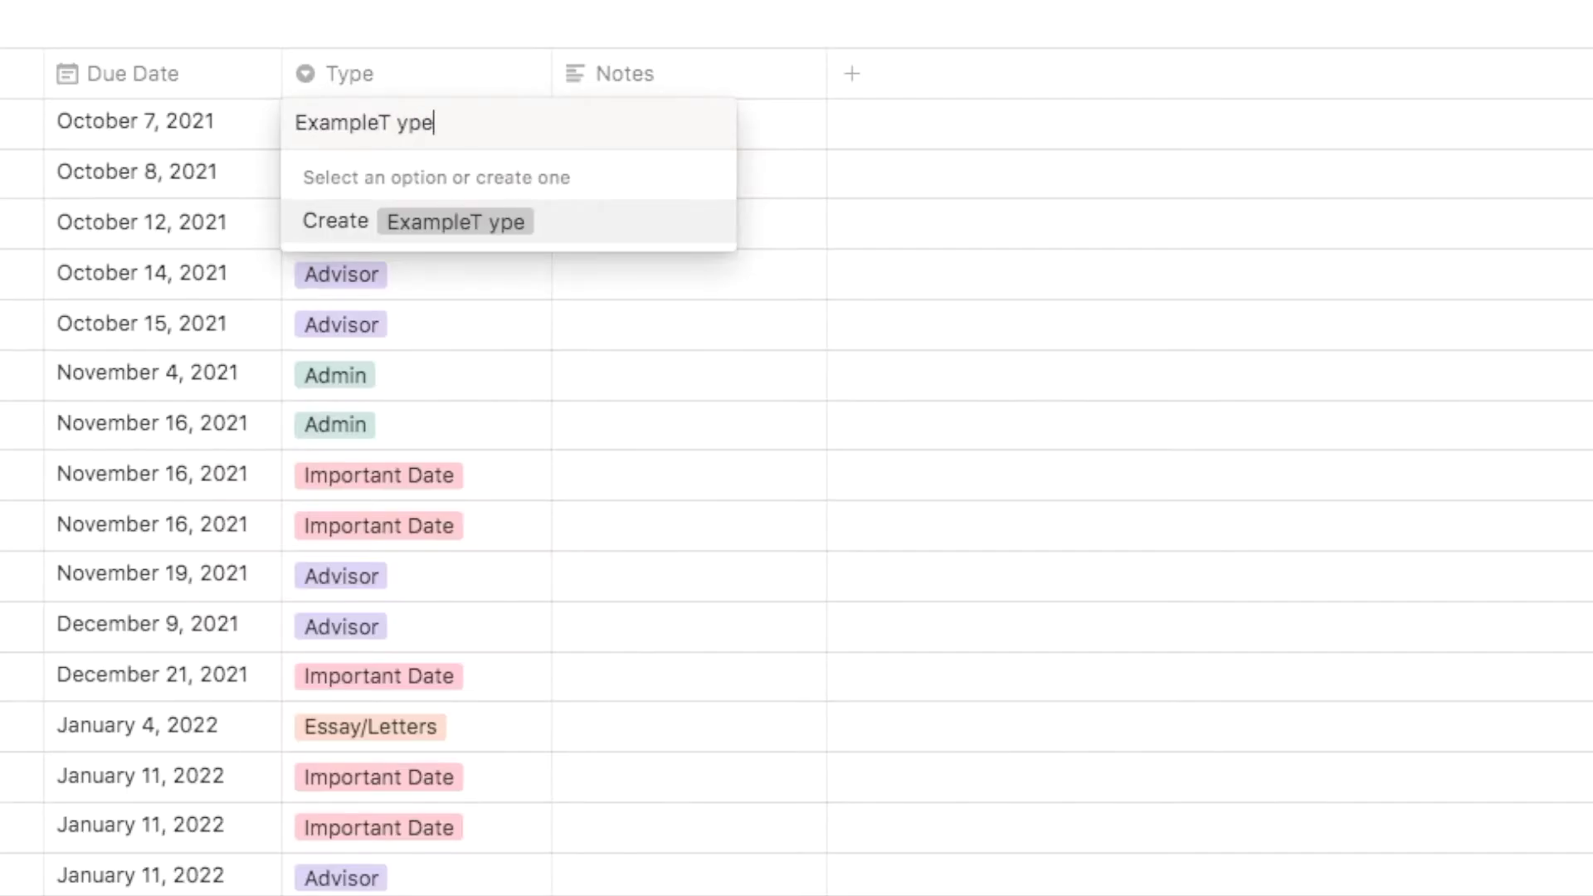
pyautogui.press('super+BackSpace')
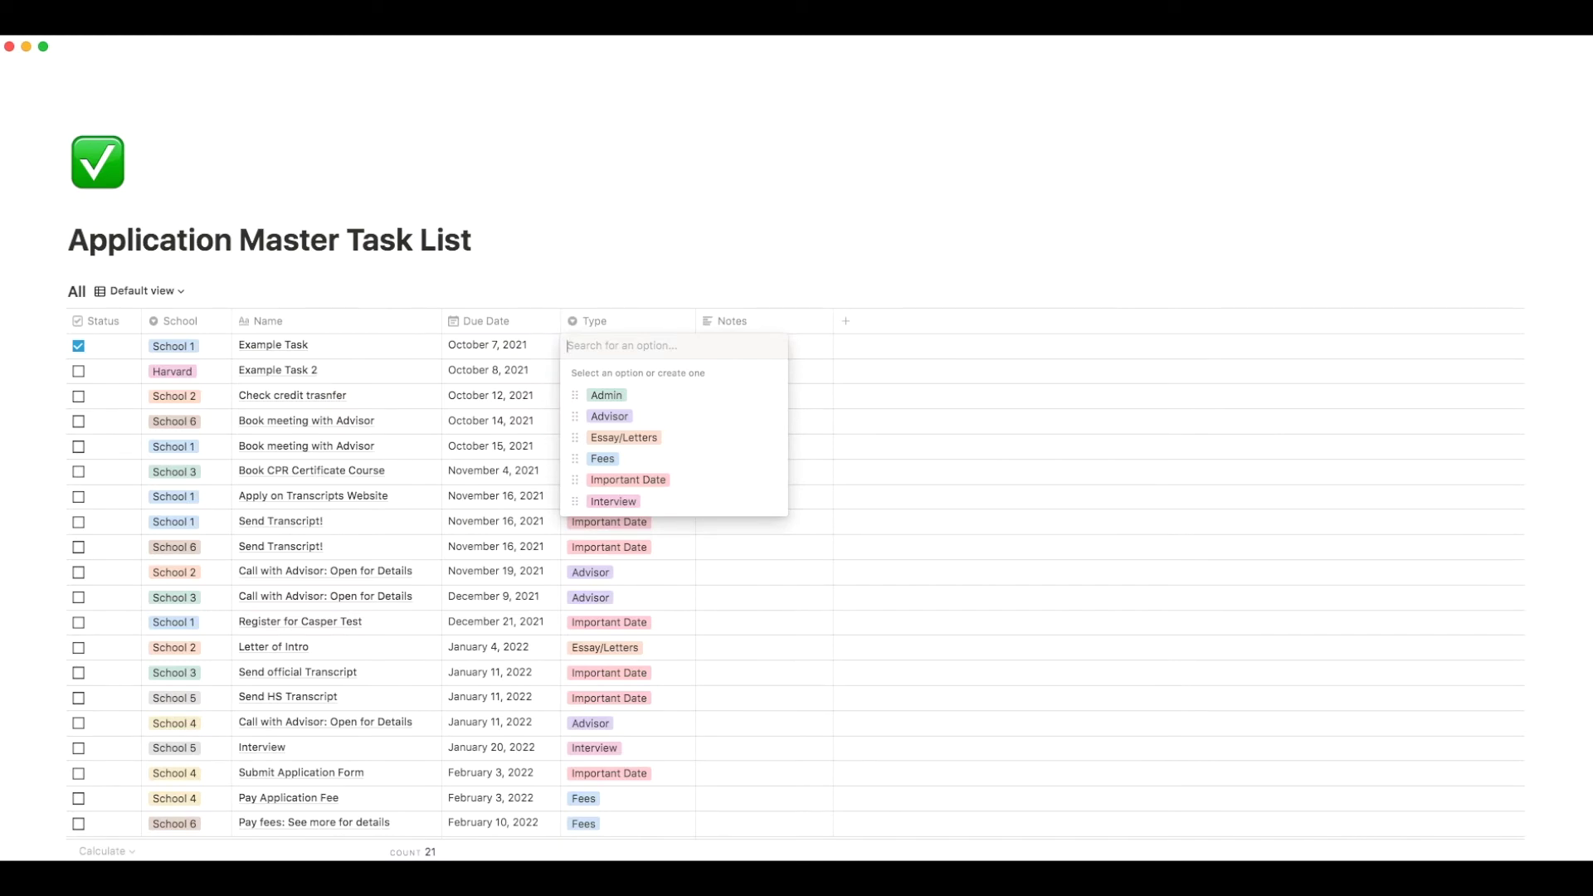
pyautogui.click(765, 421)
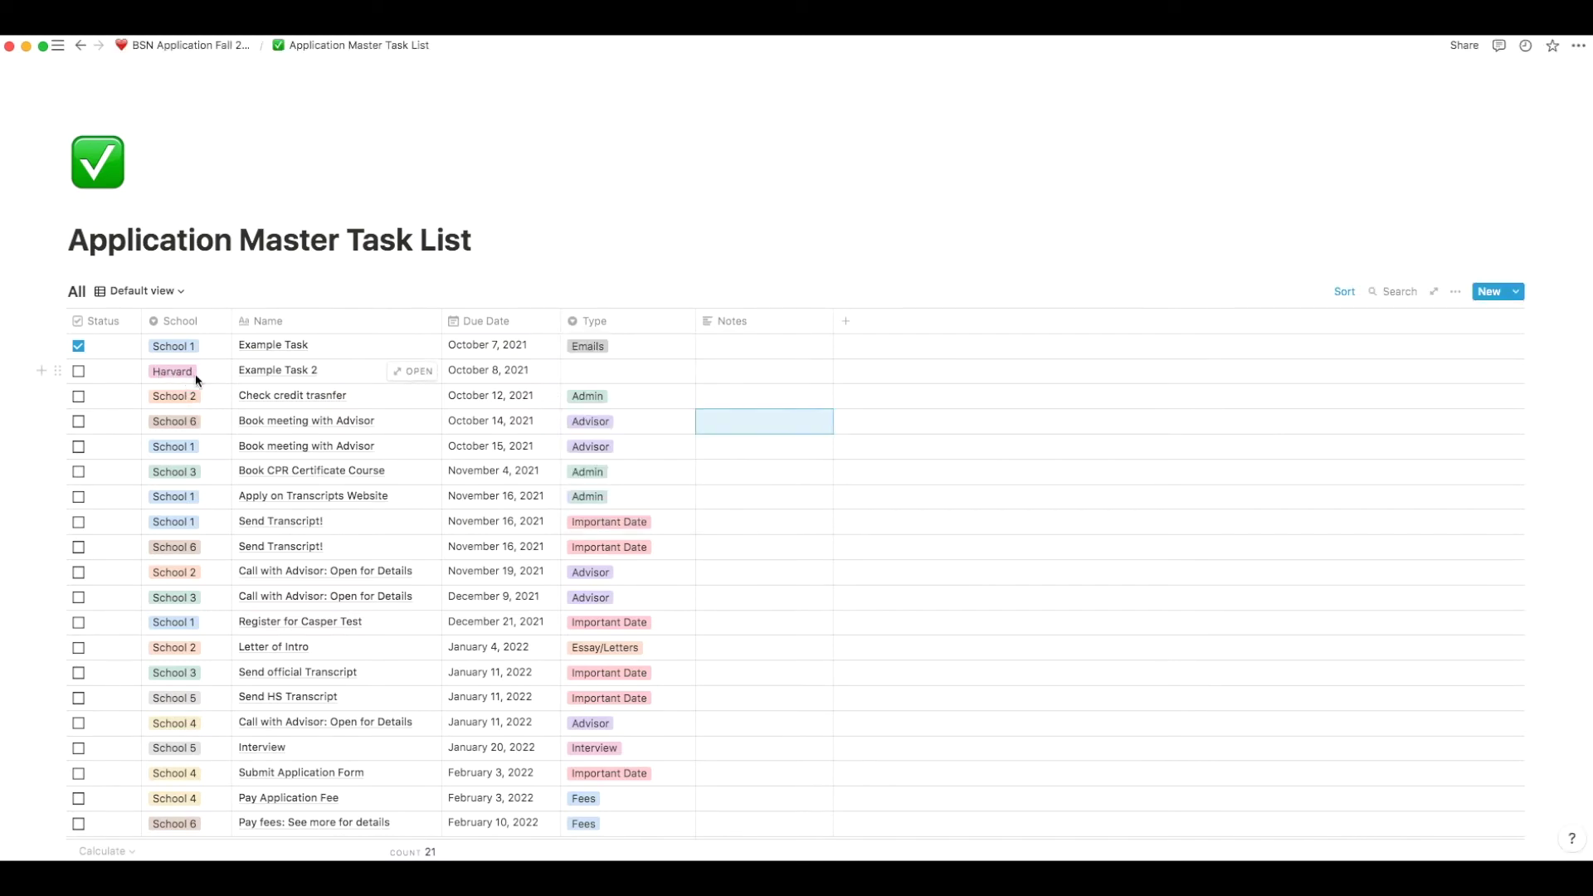
# Create a table view called Harvard listing all 21 tasks of the master list
pyautogui.click(142, 291)
pyautogui.click(57, 550)
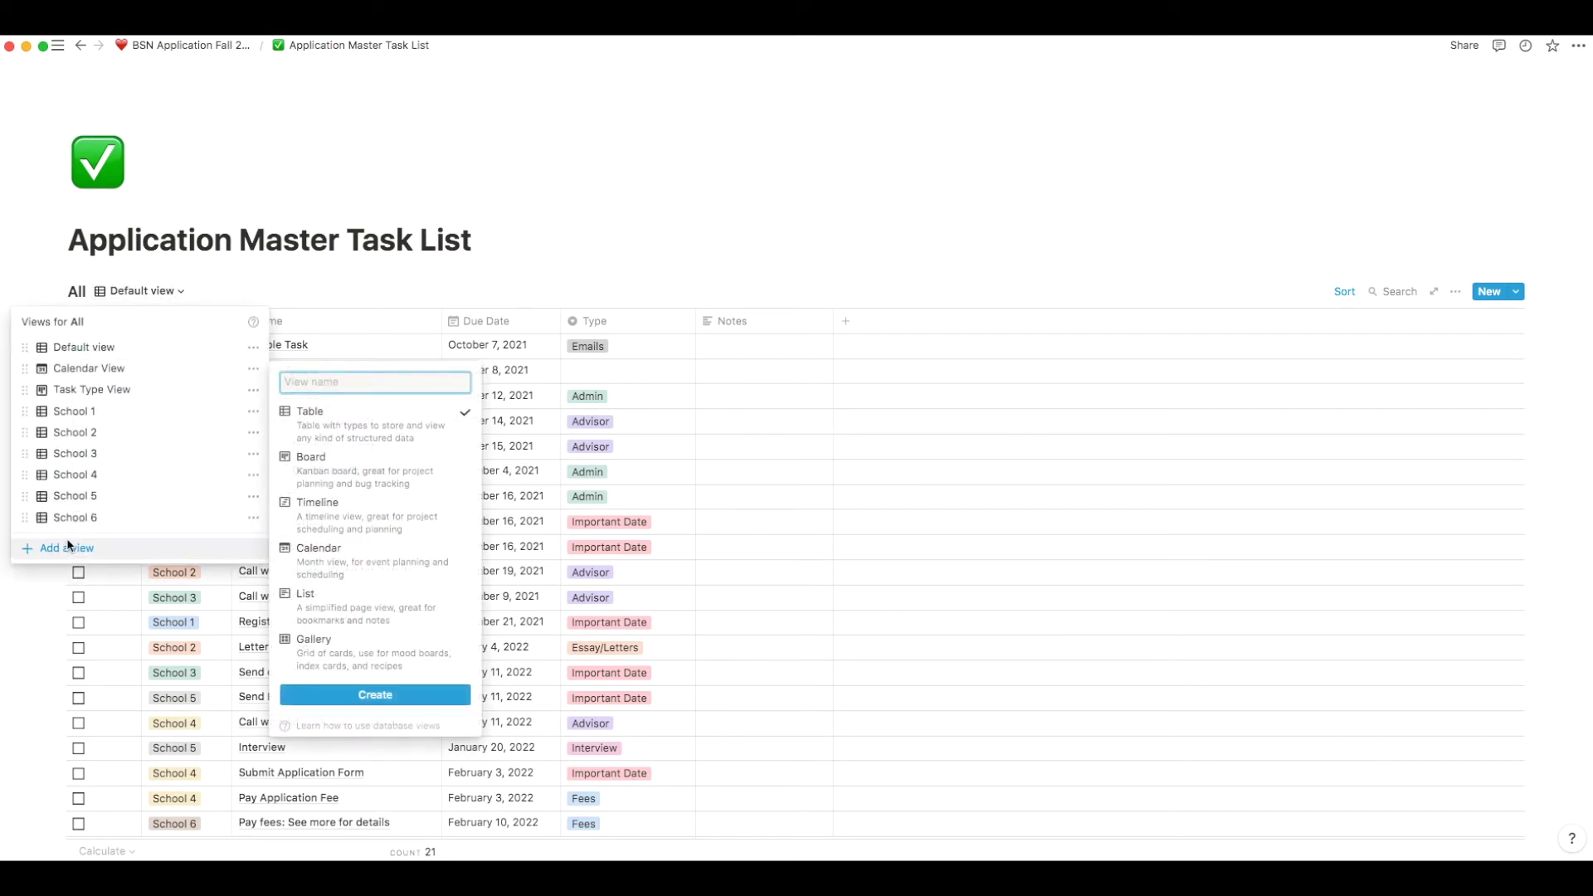
pyautogui.write('Harvard')
pyautogui.click(375, 701)
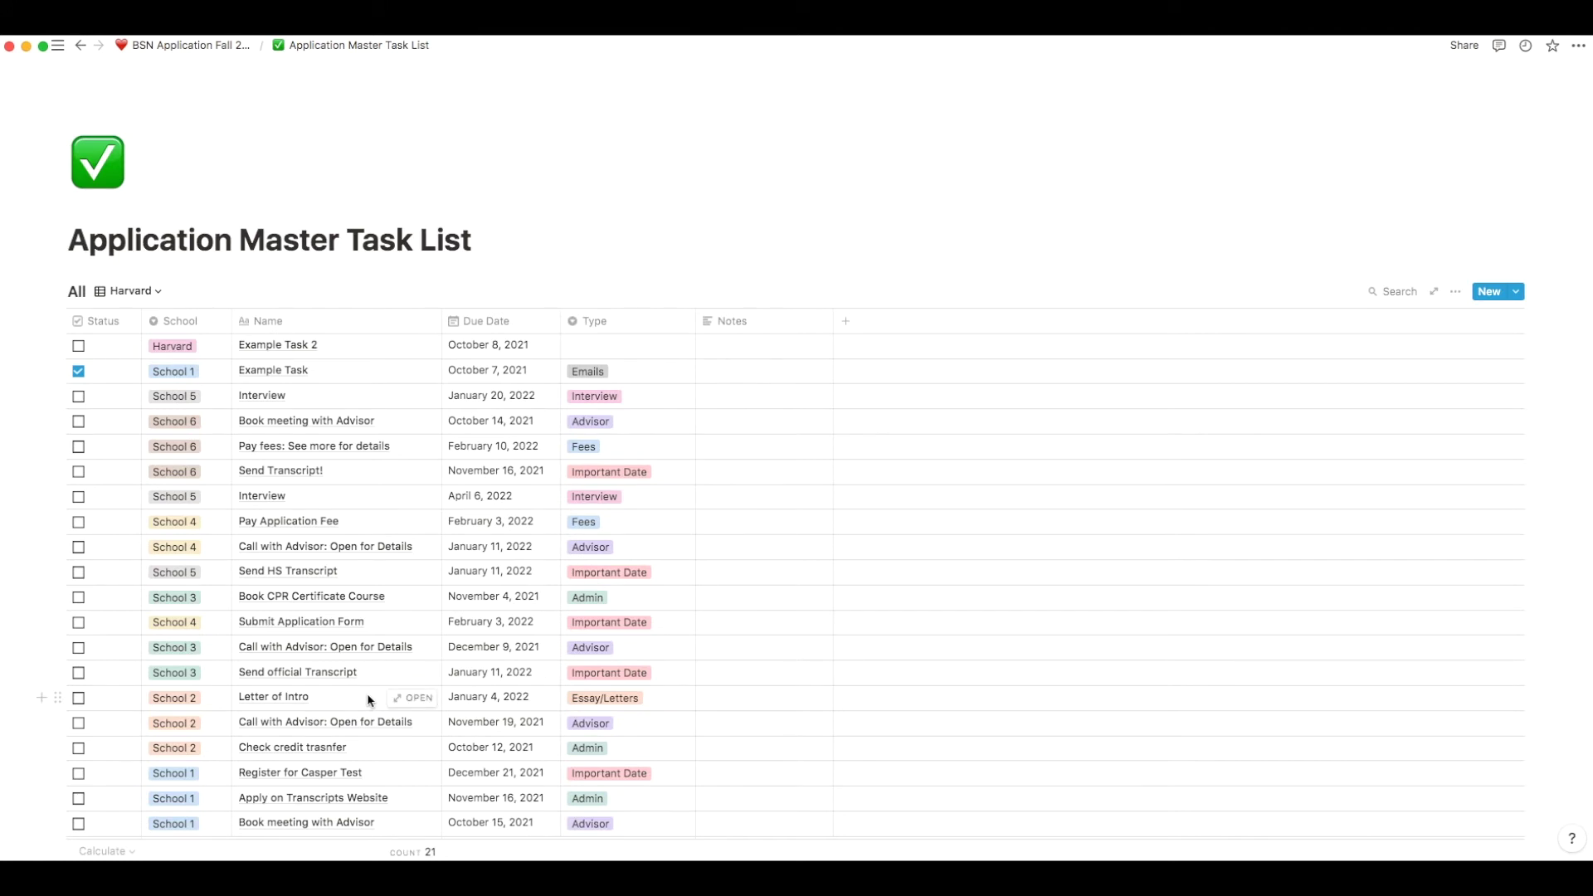
pyautogui.click(174, 347)
# Add a filter to the Harvard view: School is Harvard
pyautogui.press('Escape')
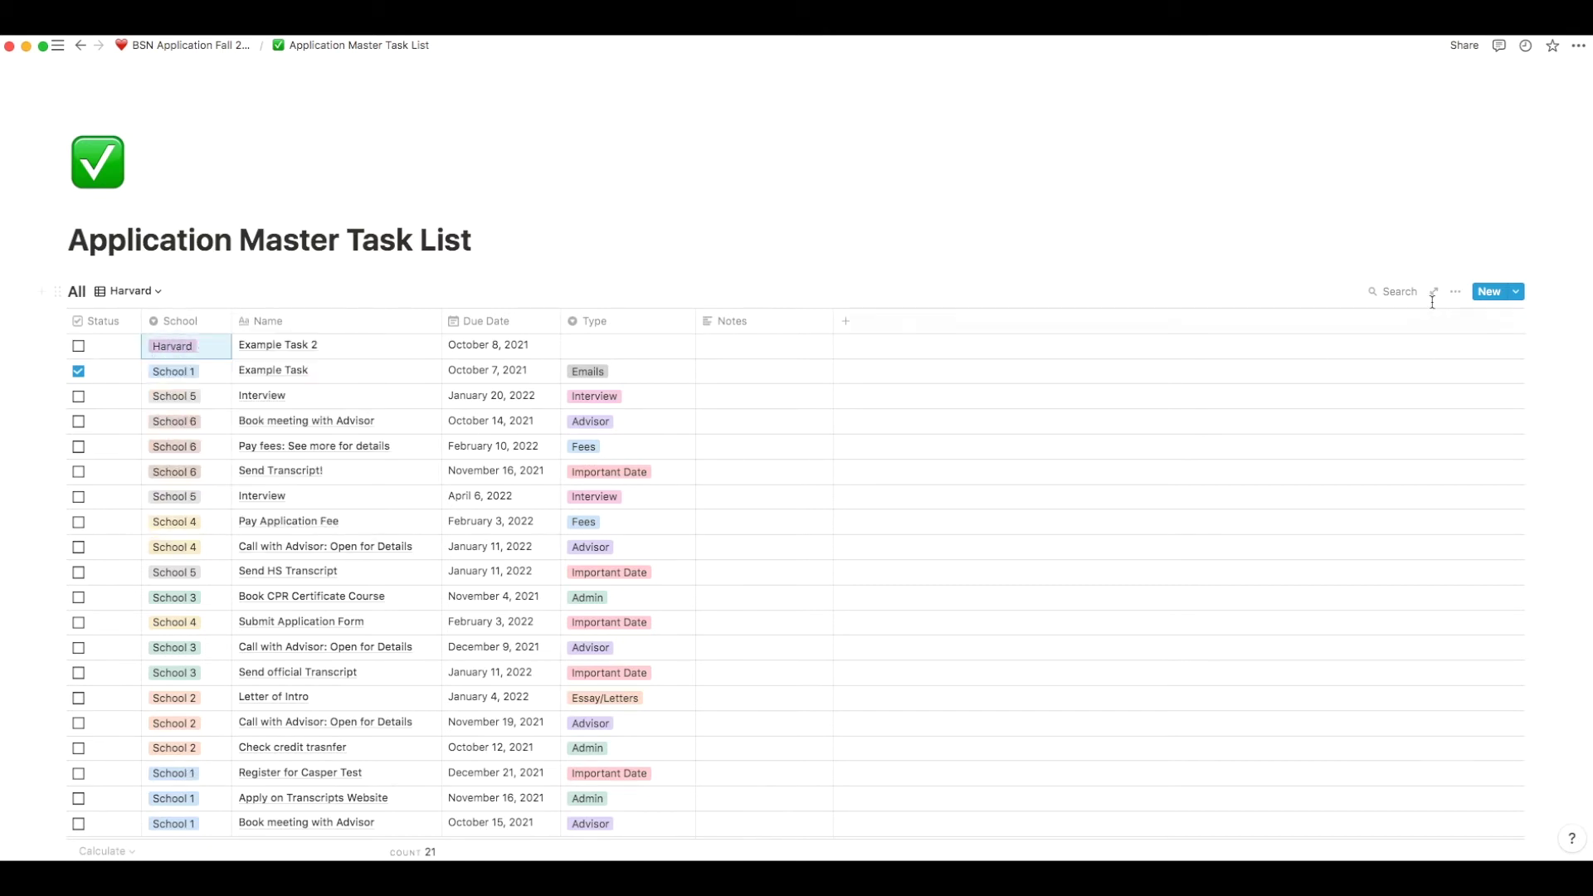
pyautogui.click(1456, 292)
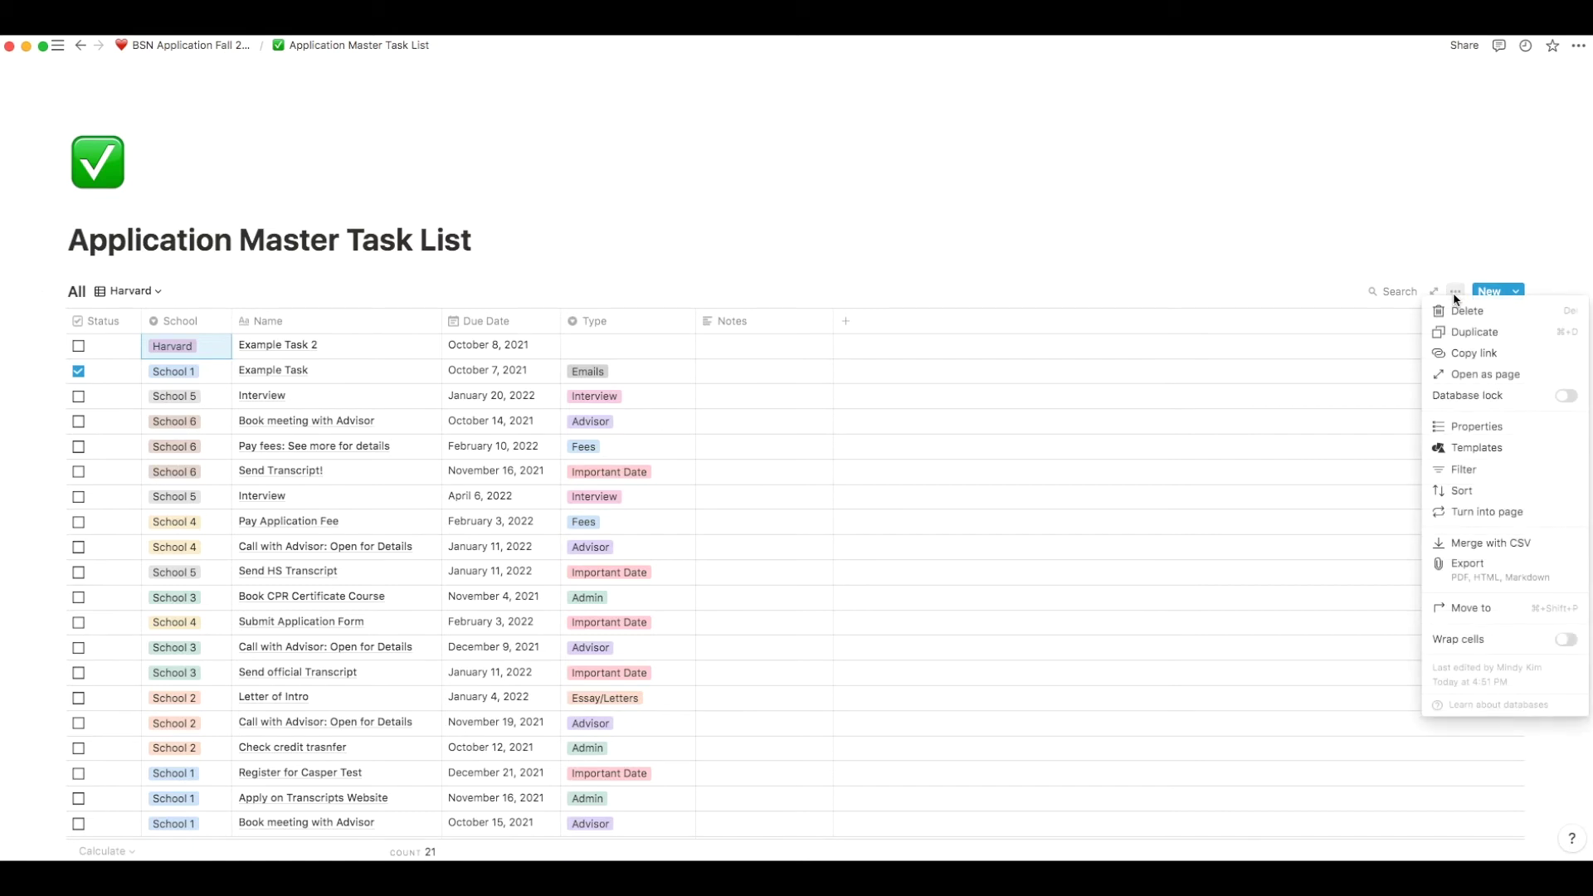
pyautogui.click(1462, 468)
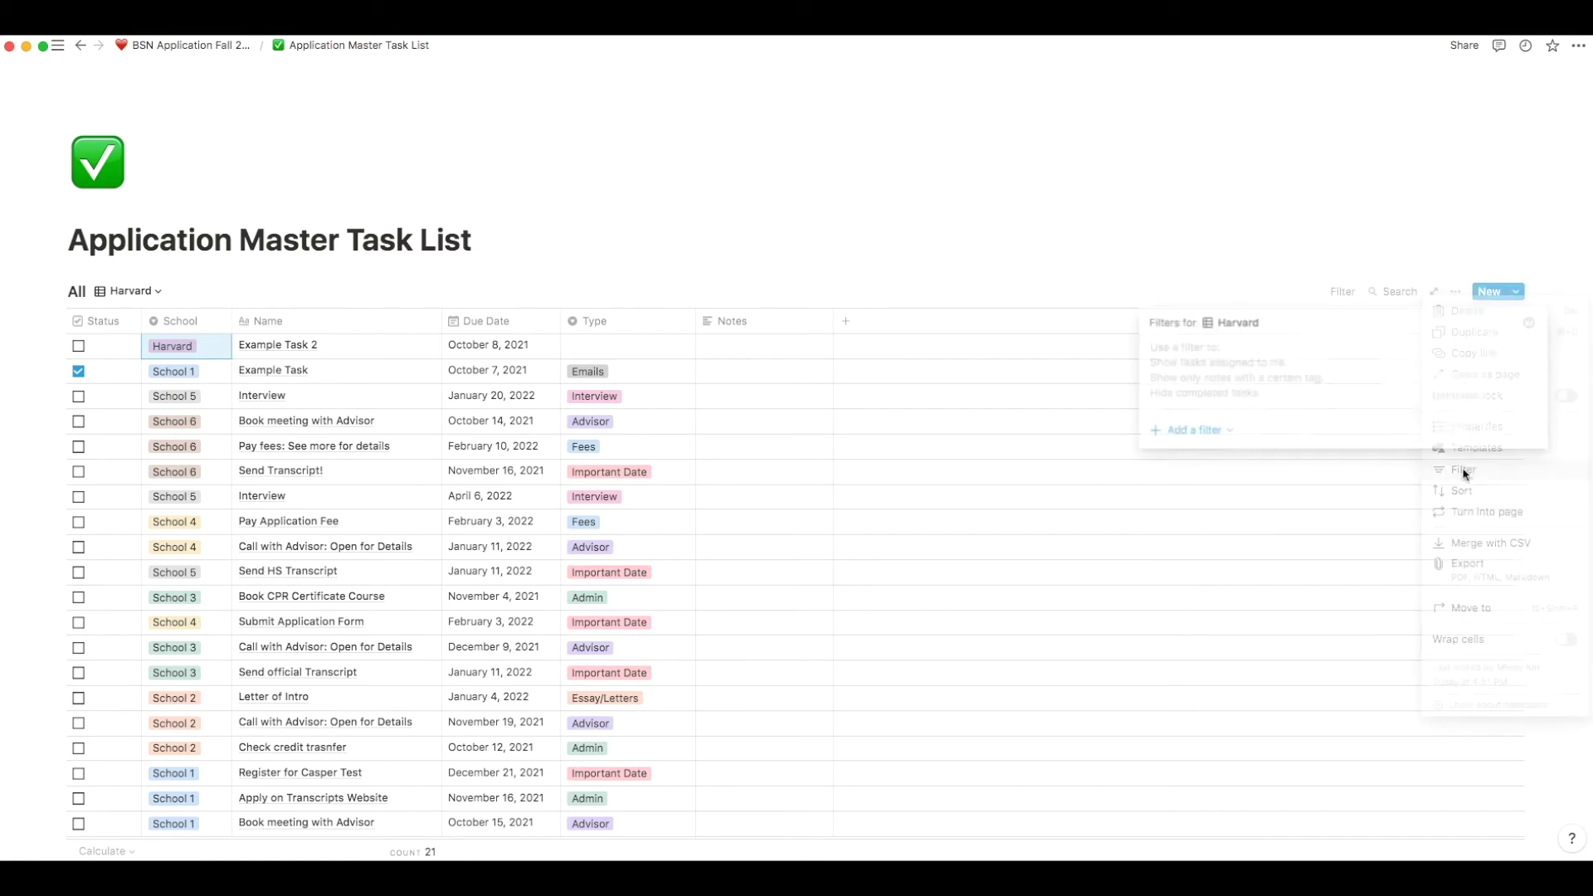
pyautogui.click(1203, 429)
pyautogui.click(1195, 458)
pyautogui.click(1245, 353)
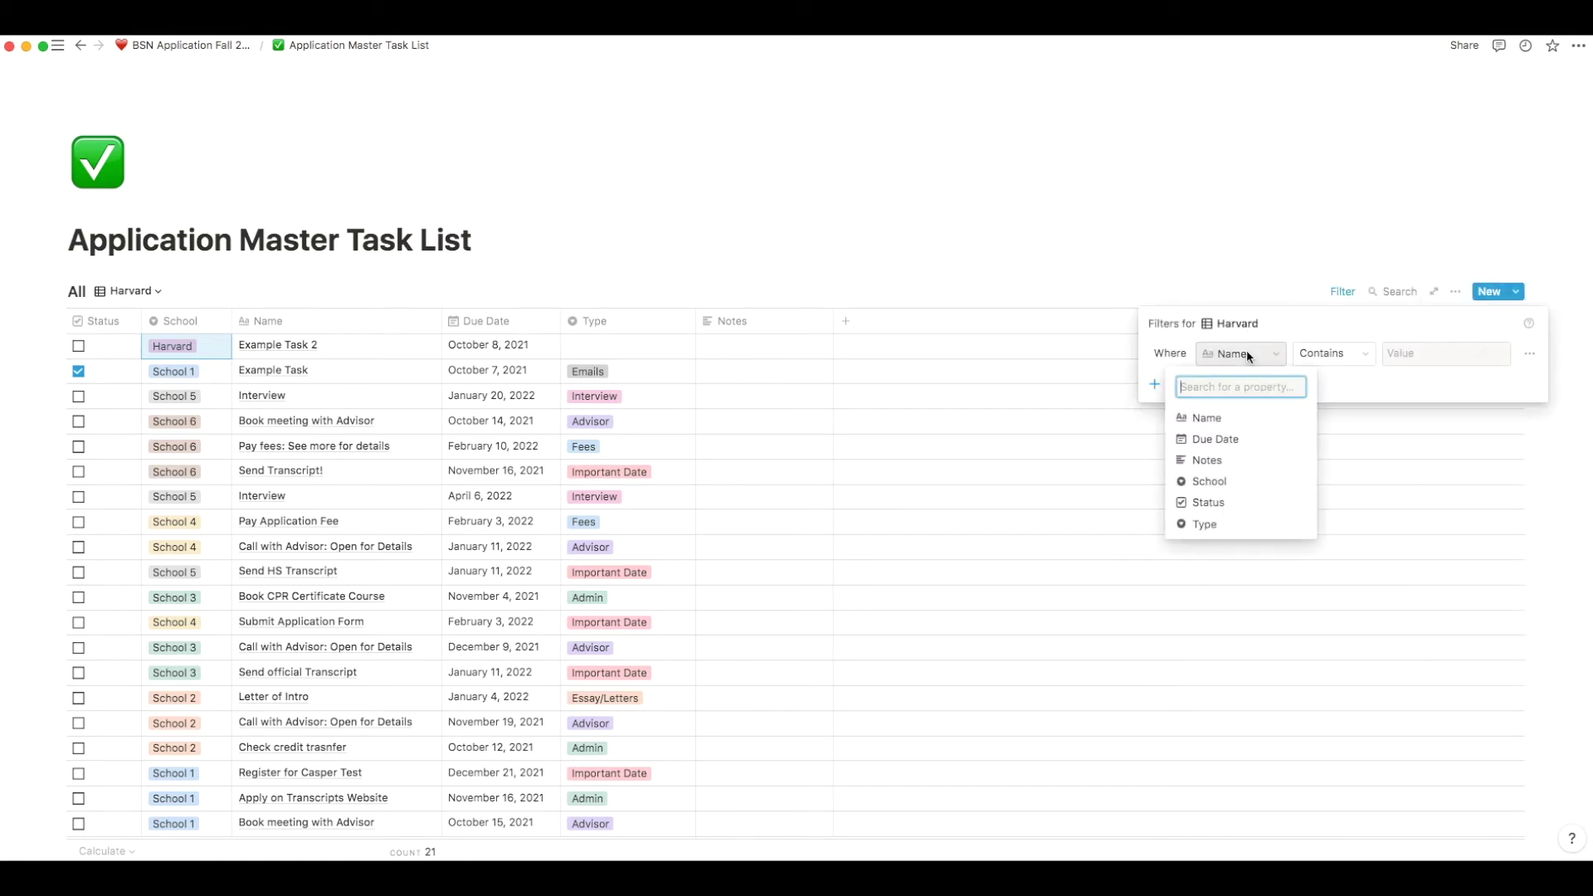
pyautogui.click(1212, 482)
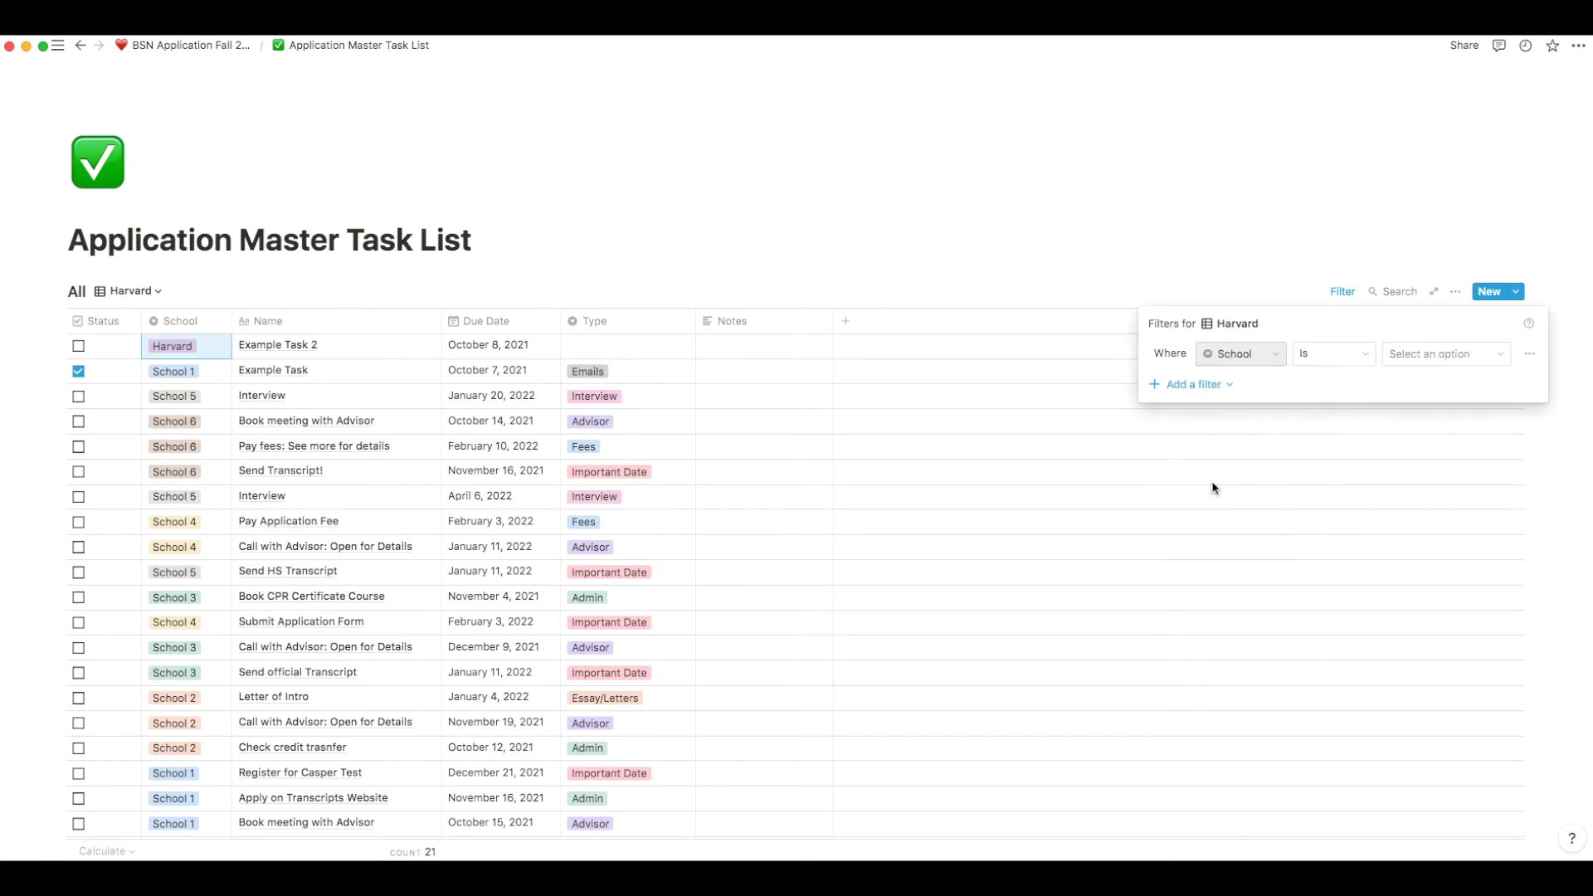
pyautogui.click(1423, 354)
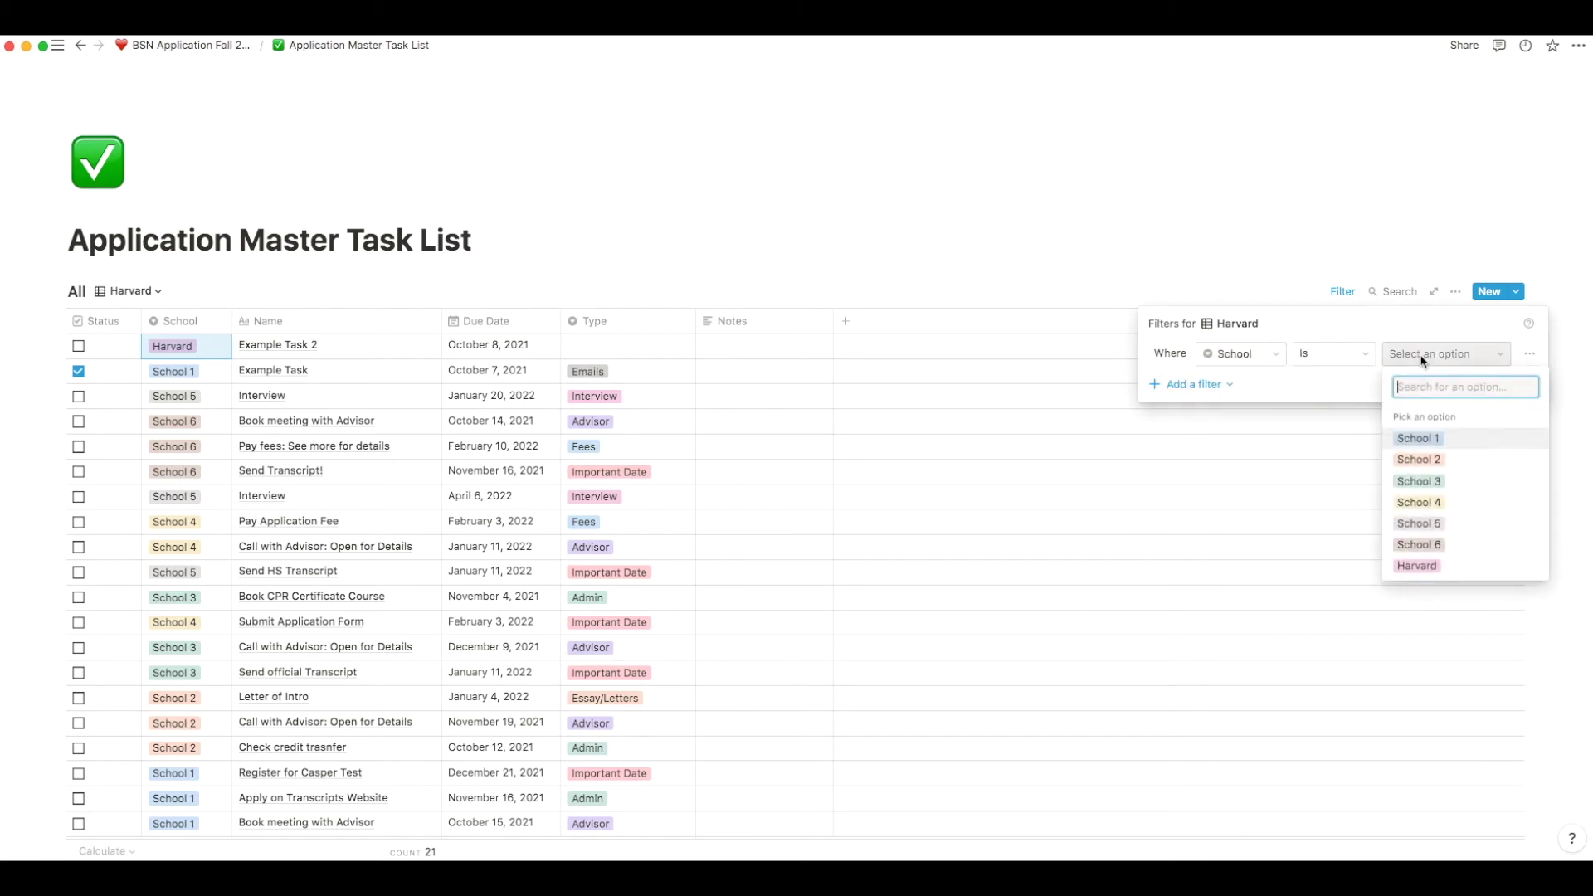
pyautogui.click(1422, 567)
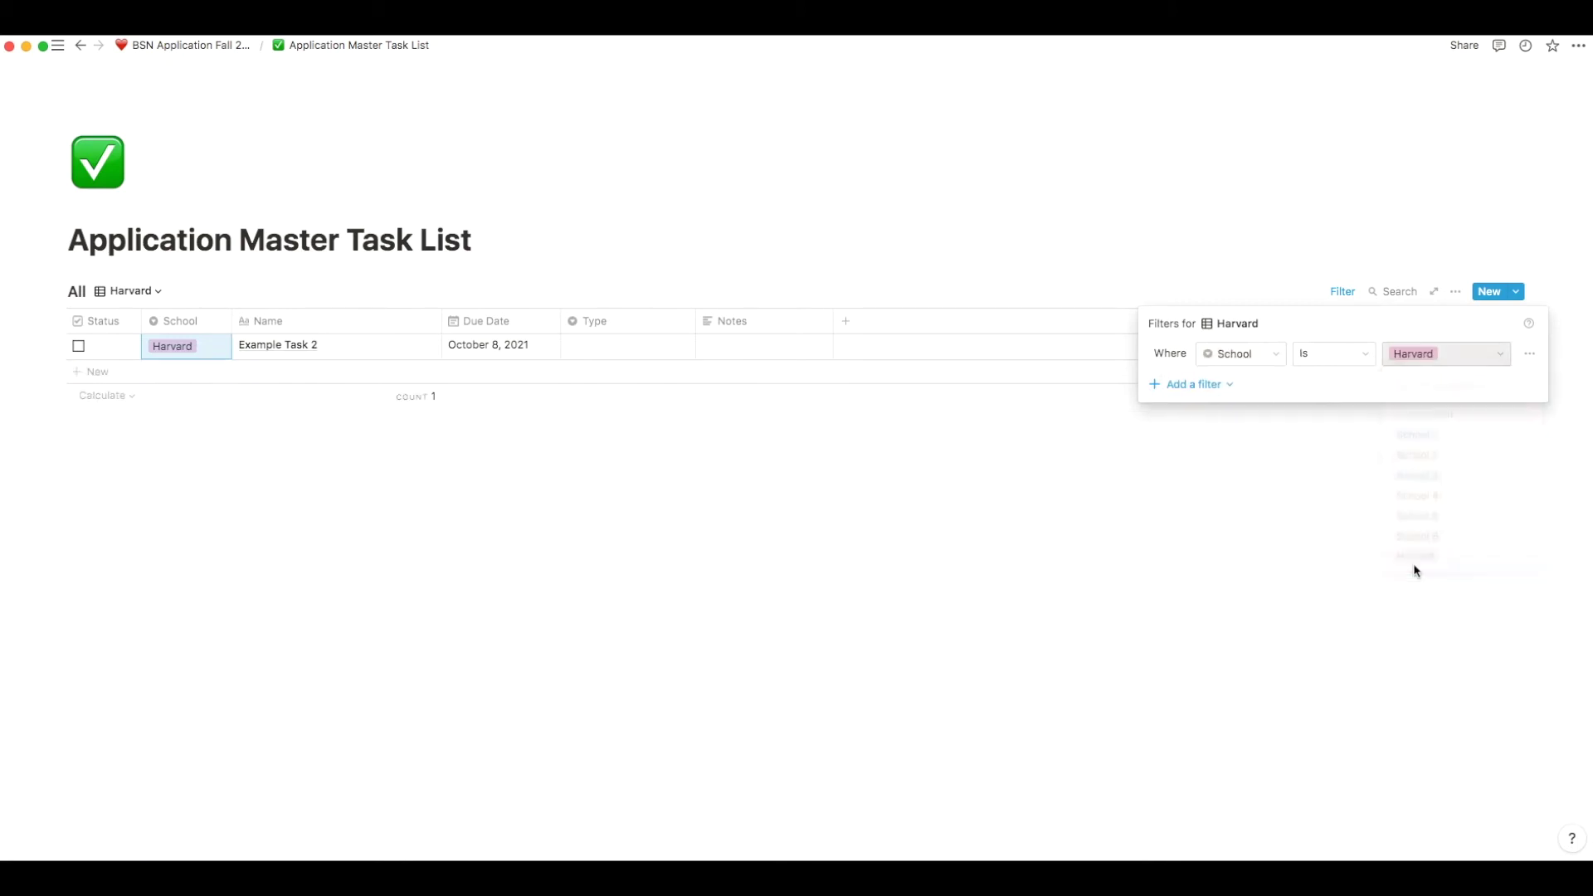
pyautogui.click(1020, 291)
# Return to the BSN Application Fall 2022 page and open the Harvard school entry
pyautogui.click(158, 47)
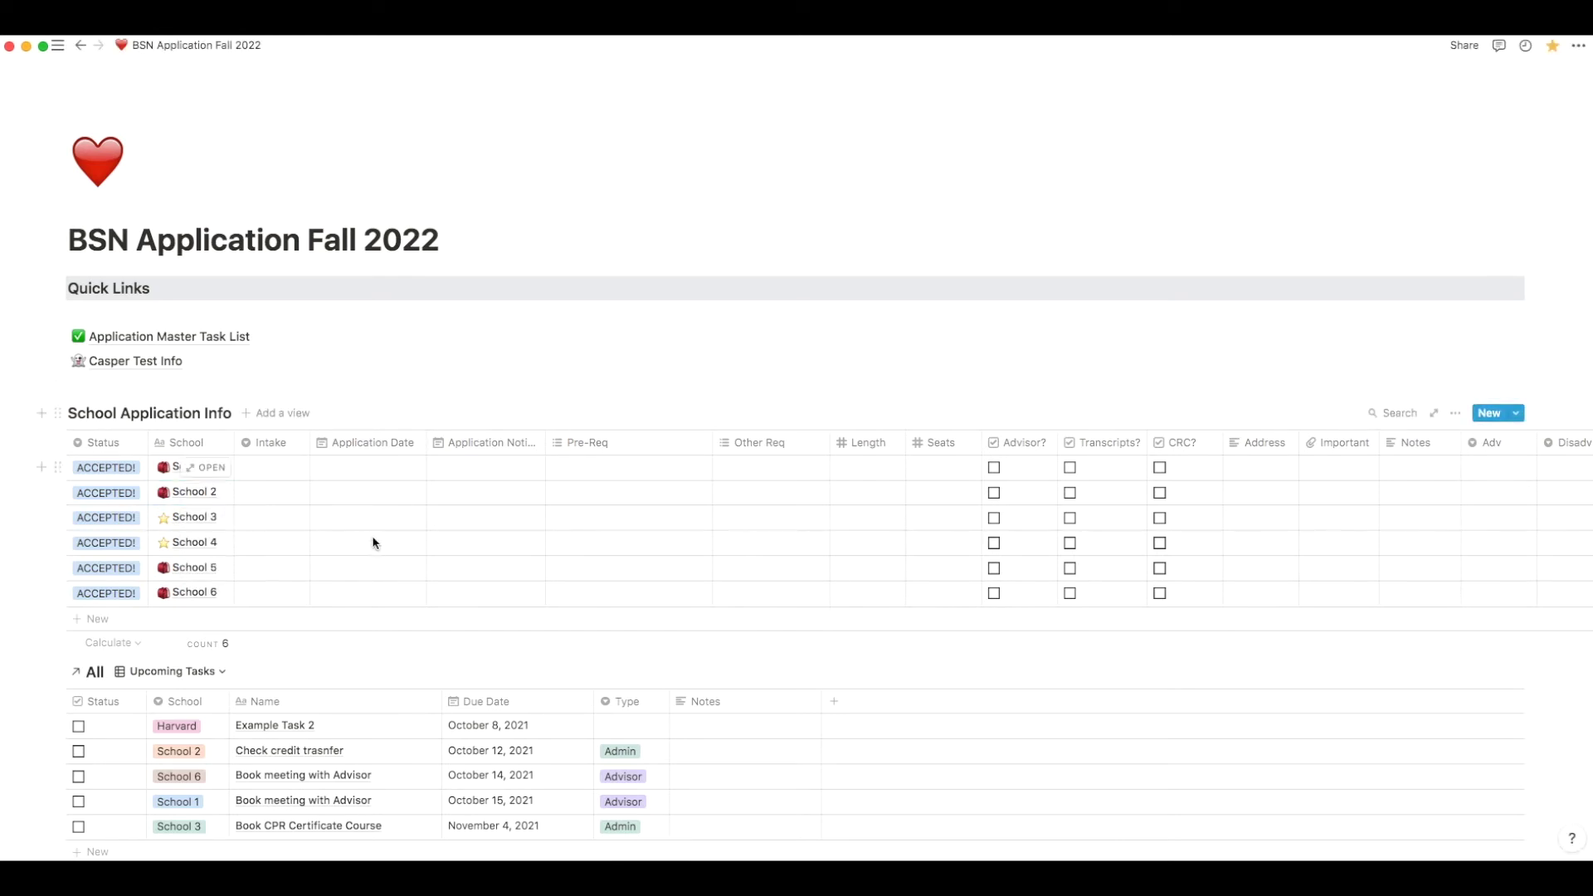
pyautogui.click(207, 469)
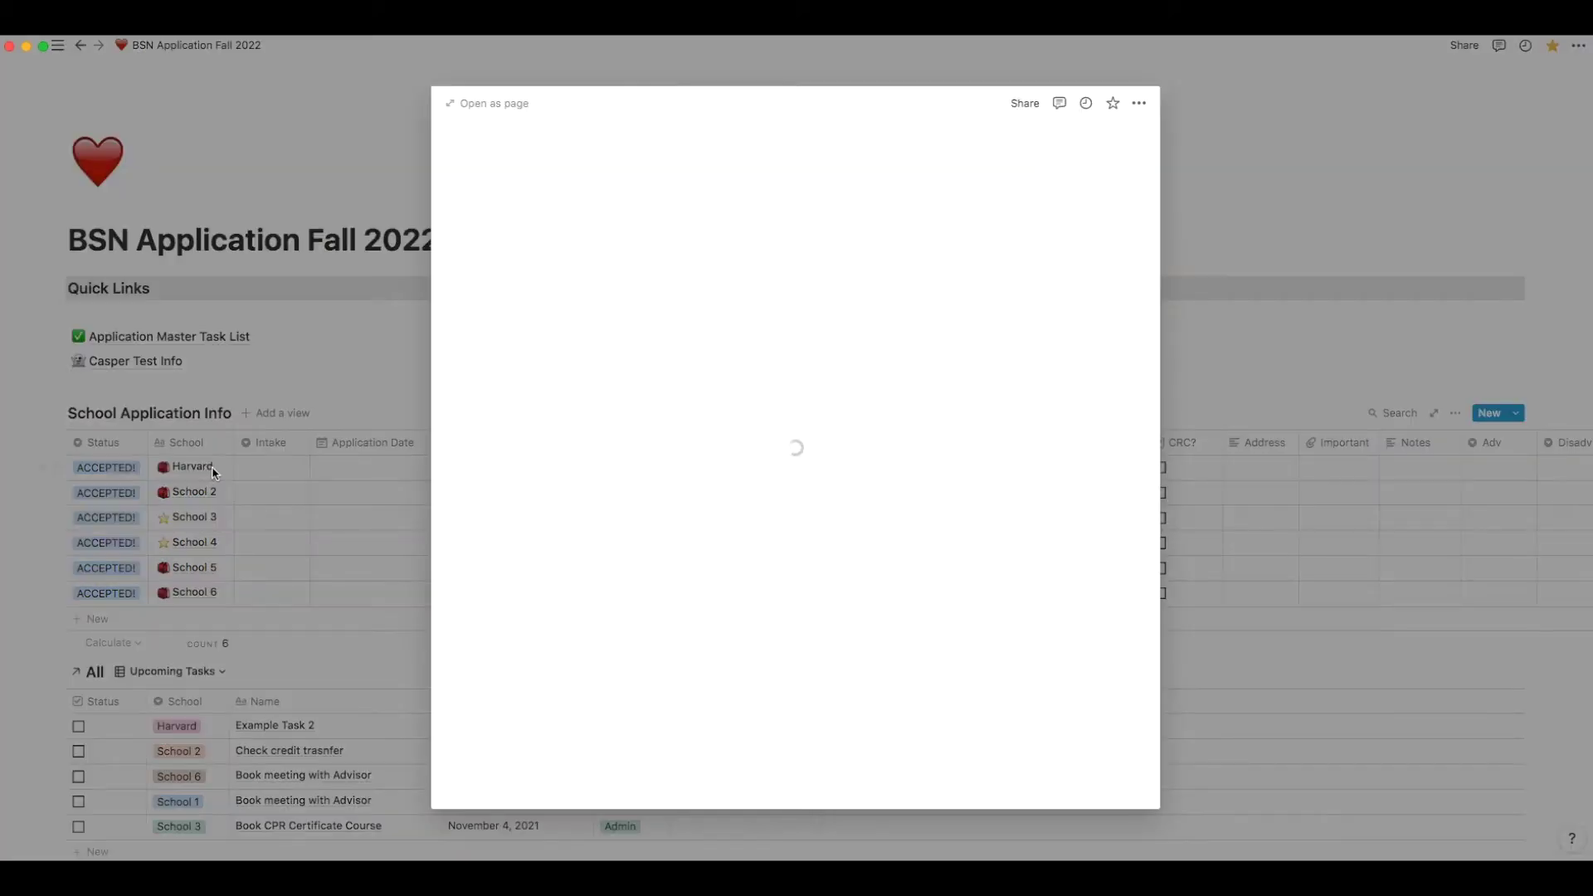
# Open Harvard's page full size, set intake to Fall 2022 and application date January 6, 2022
pyautogui.click(478, 113)
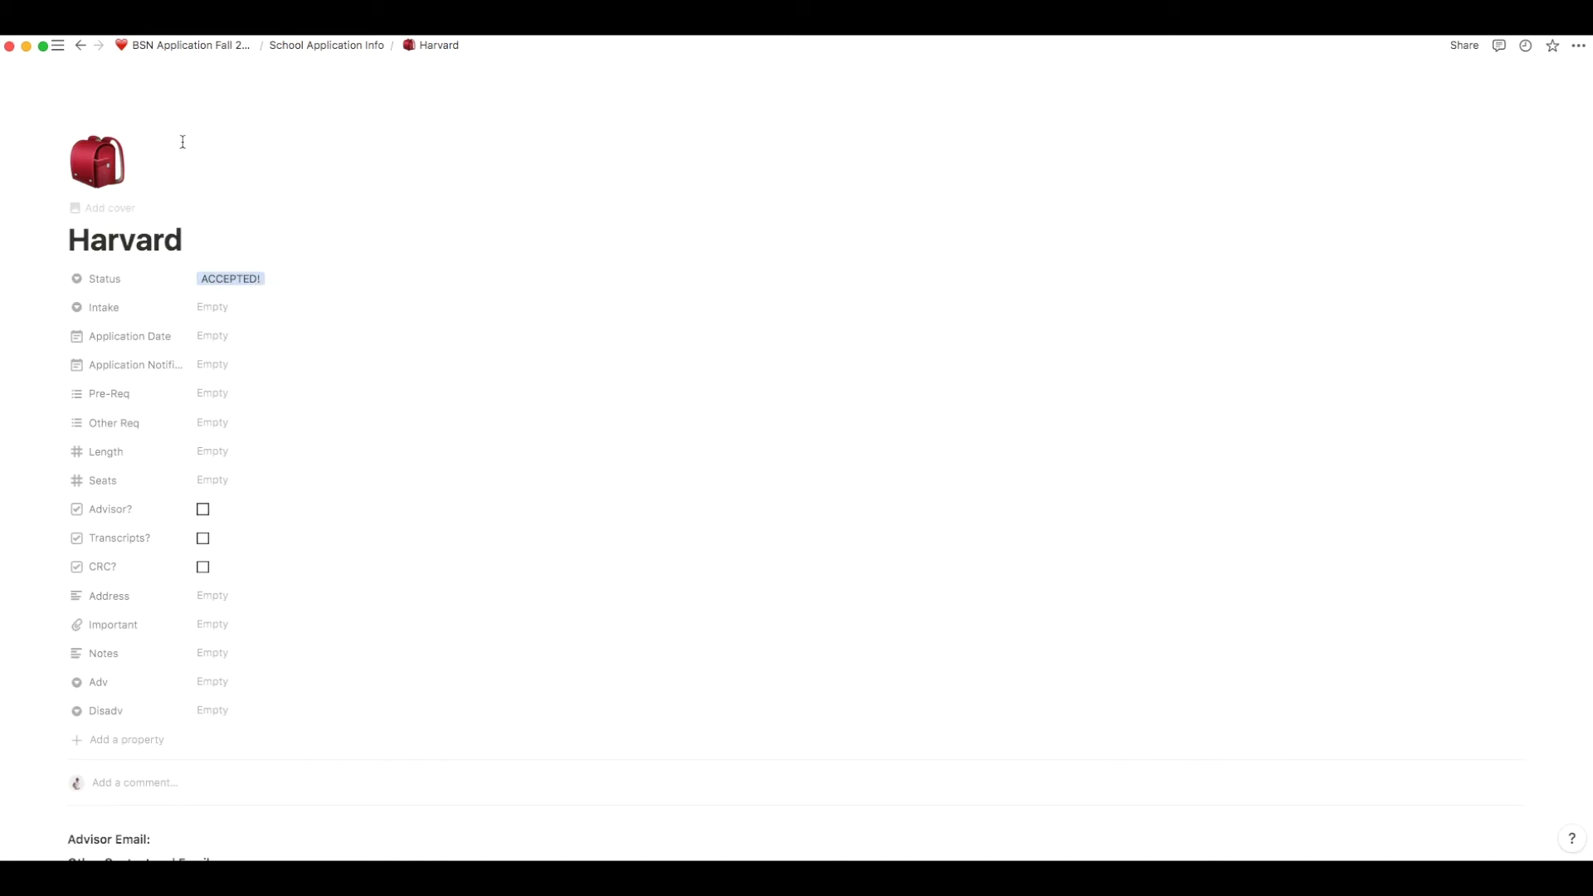
pyautogui.doubleClick(117, 243)
pyautogui.click(331, 240)
pyautogui.click(249, 311)
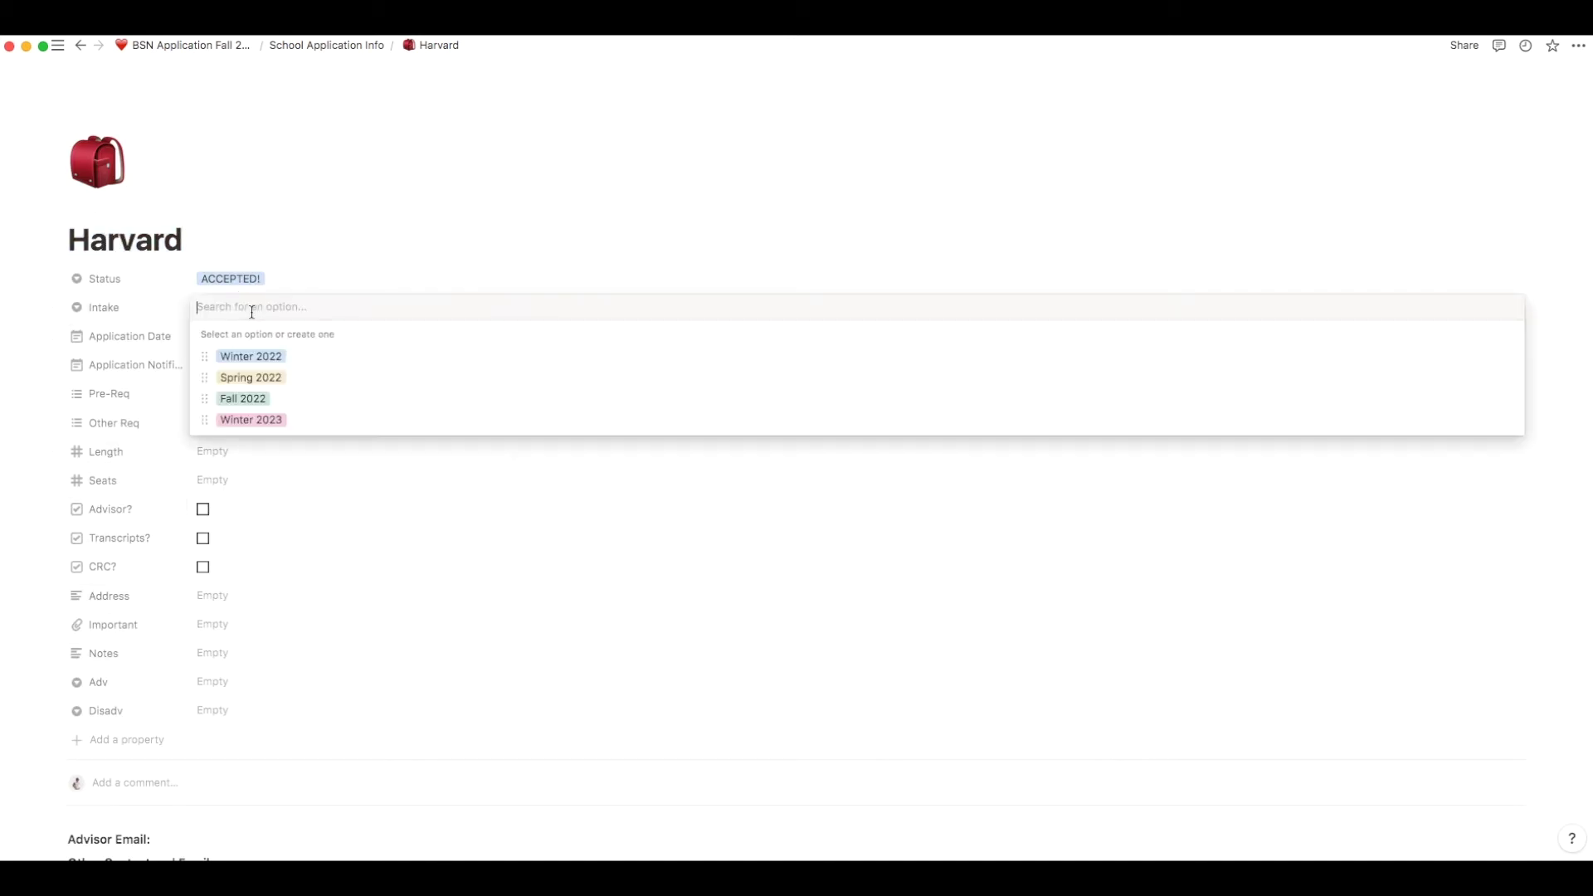
pyautogui.click(292, 402)
pyautogui.click(318, 467)
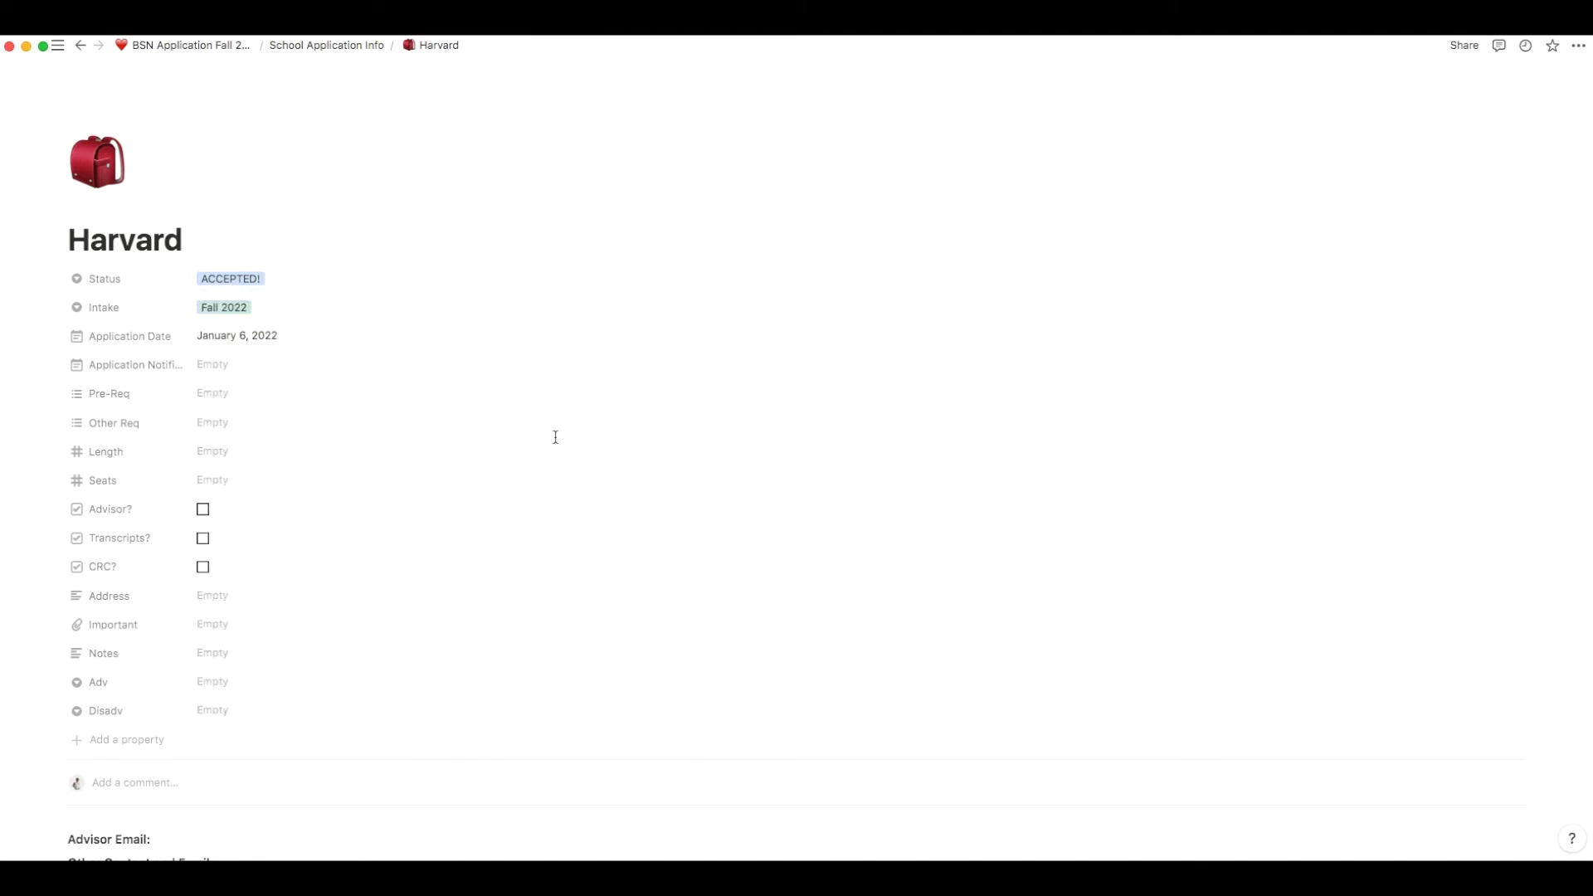
# End Harvard's Application Notification period on May 31, 2022
pyautogui.click(238, 365)
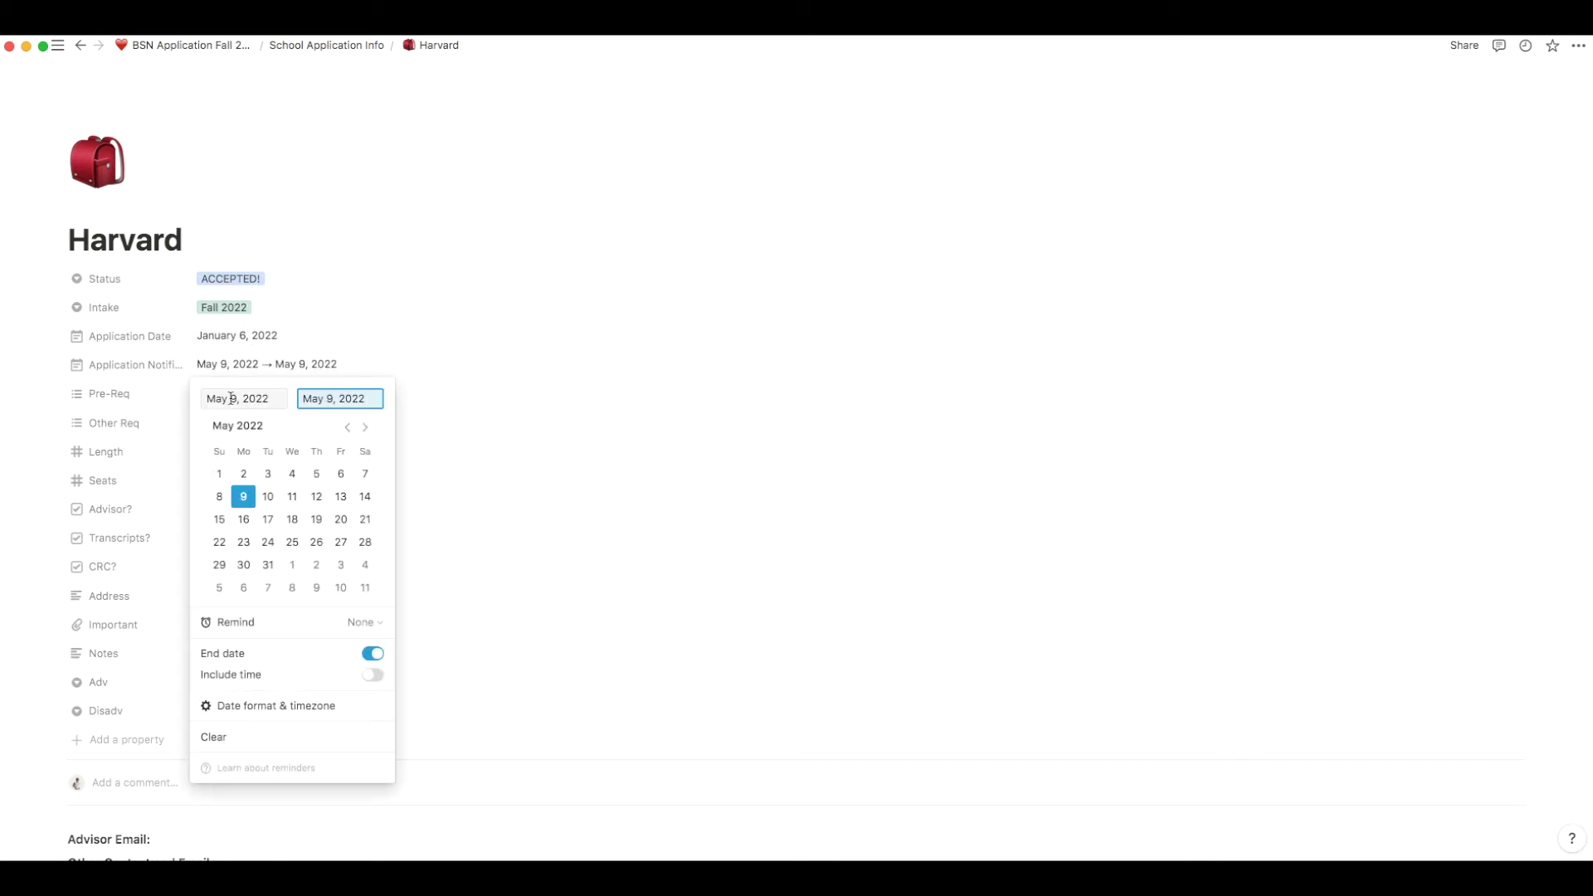
pyautogui.click(267, 565)
pyautogui.click(717, 503)
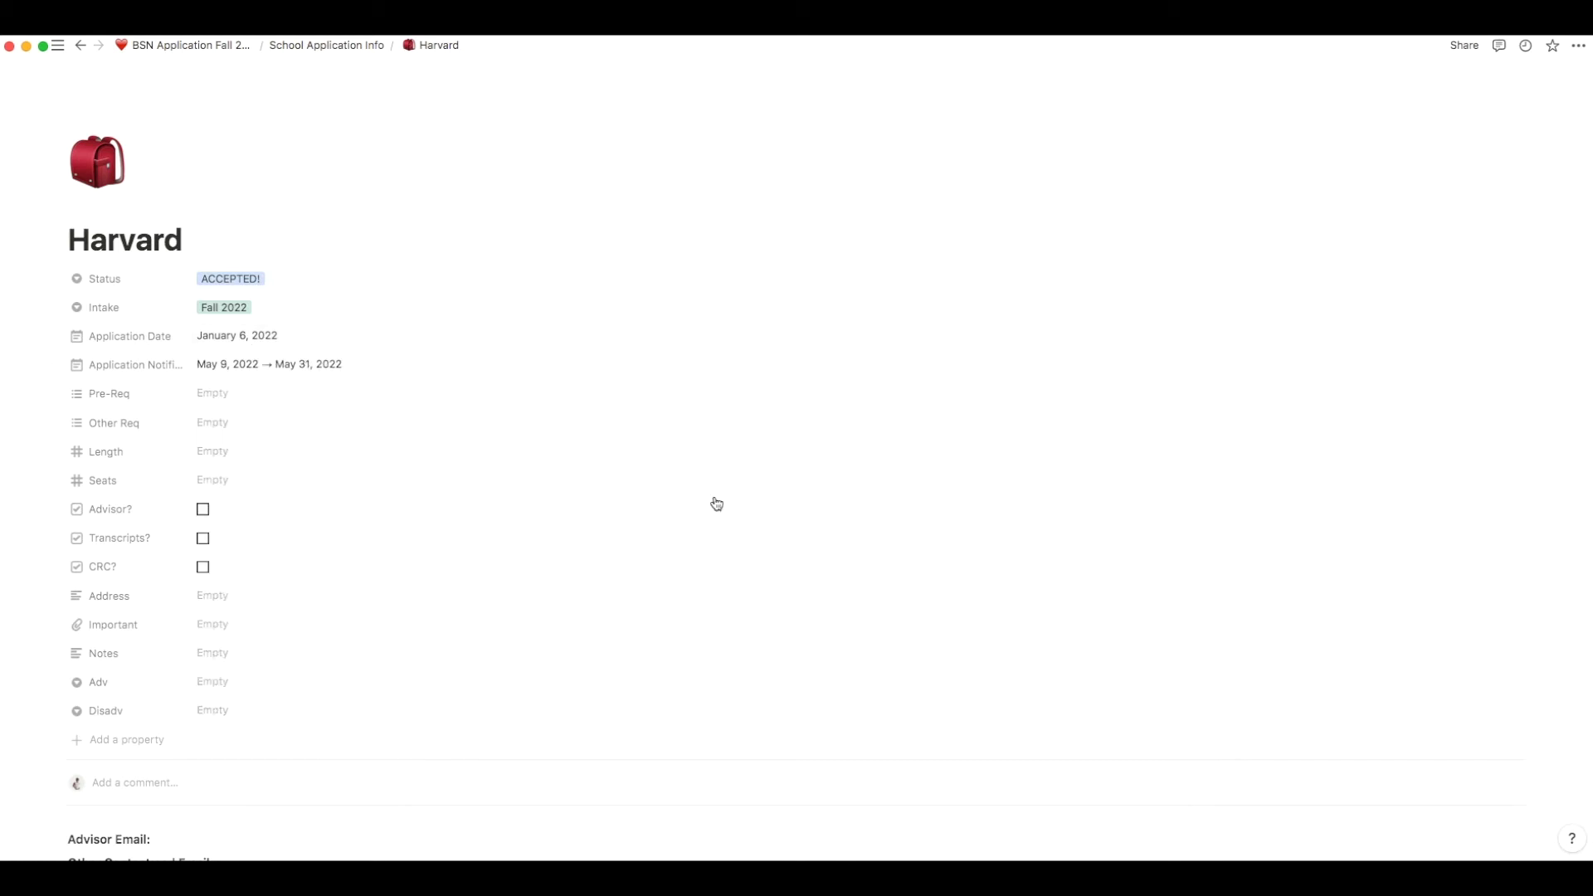
# Add Chemistry 11 and Biology 12 as new Pre-Req tags on Harvard's page
pyautogui.click(236, 399)
pyautogui.write('Chemistry 11')
pyautogui.press('Return')
pyautogui.write('Biology 1')
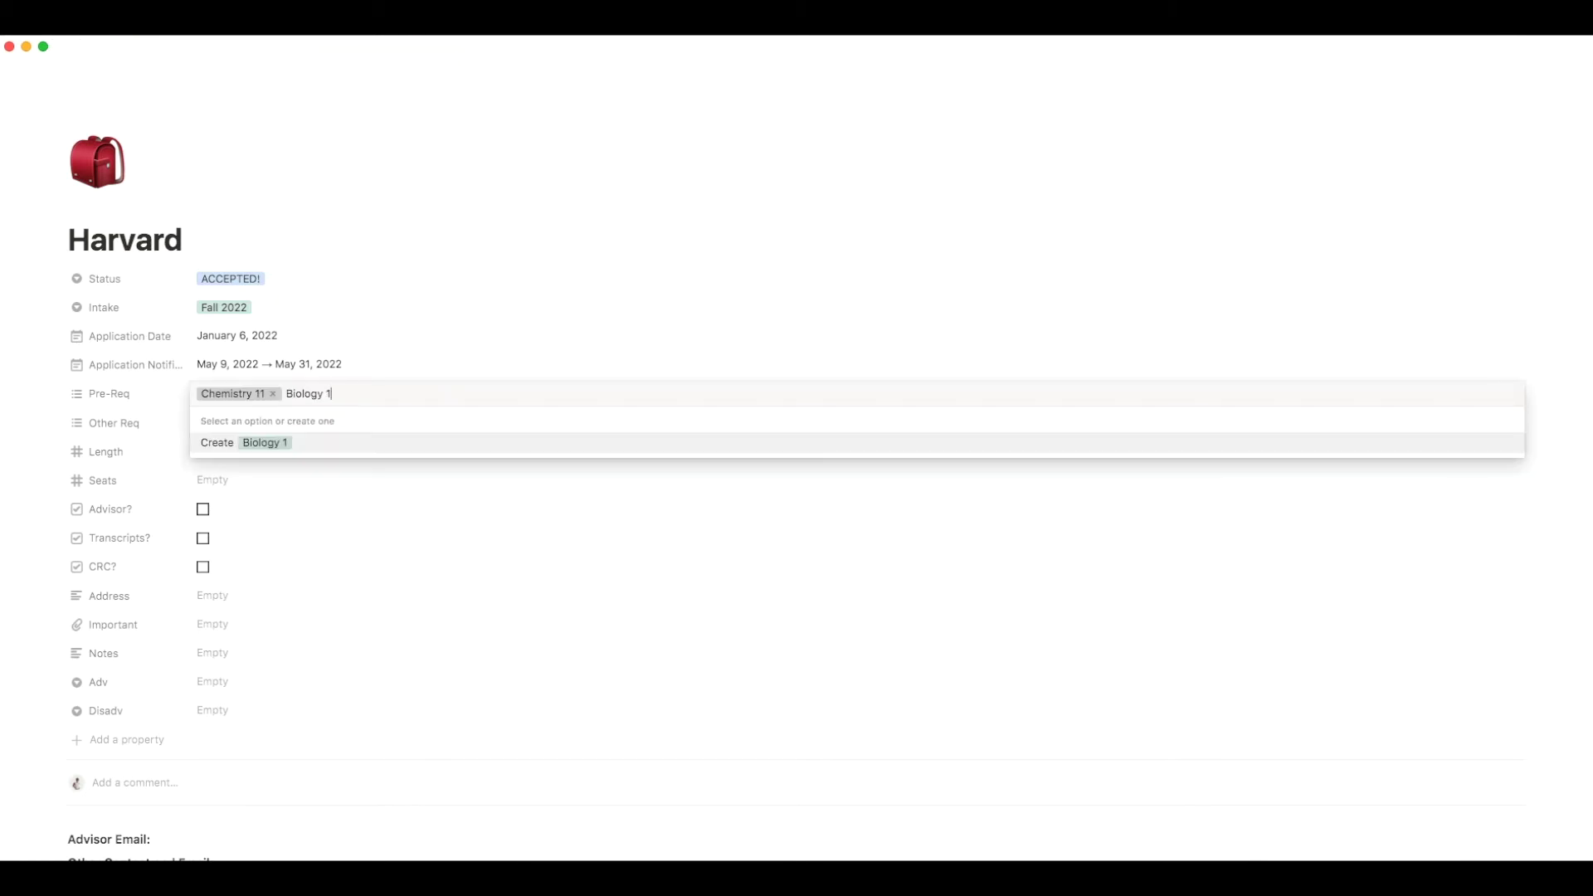
pyautogui.write('2')
pyautogui.click(283, 442)
pyautogui.click(479, 336)
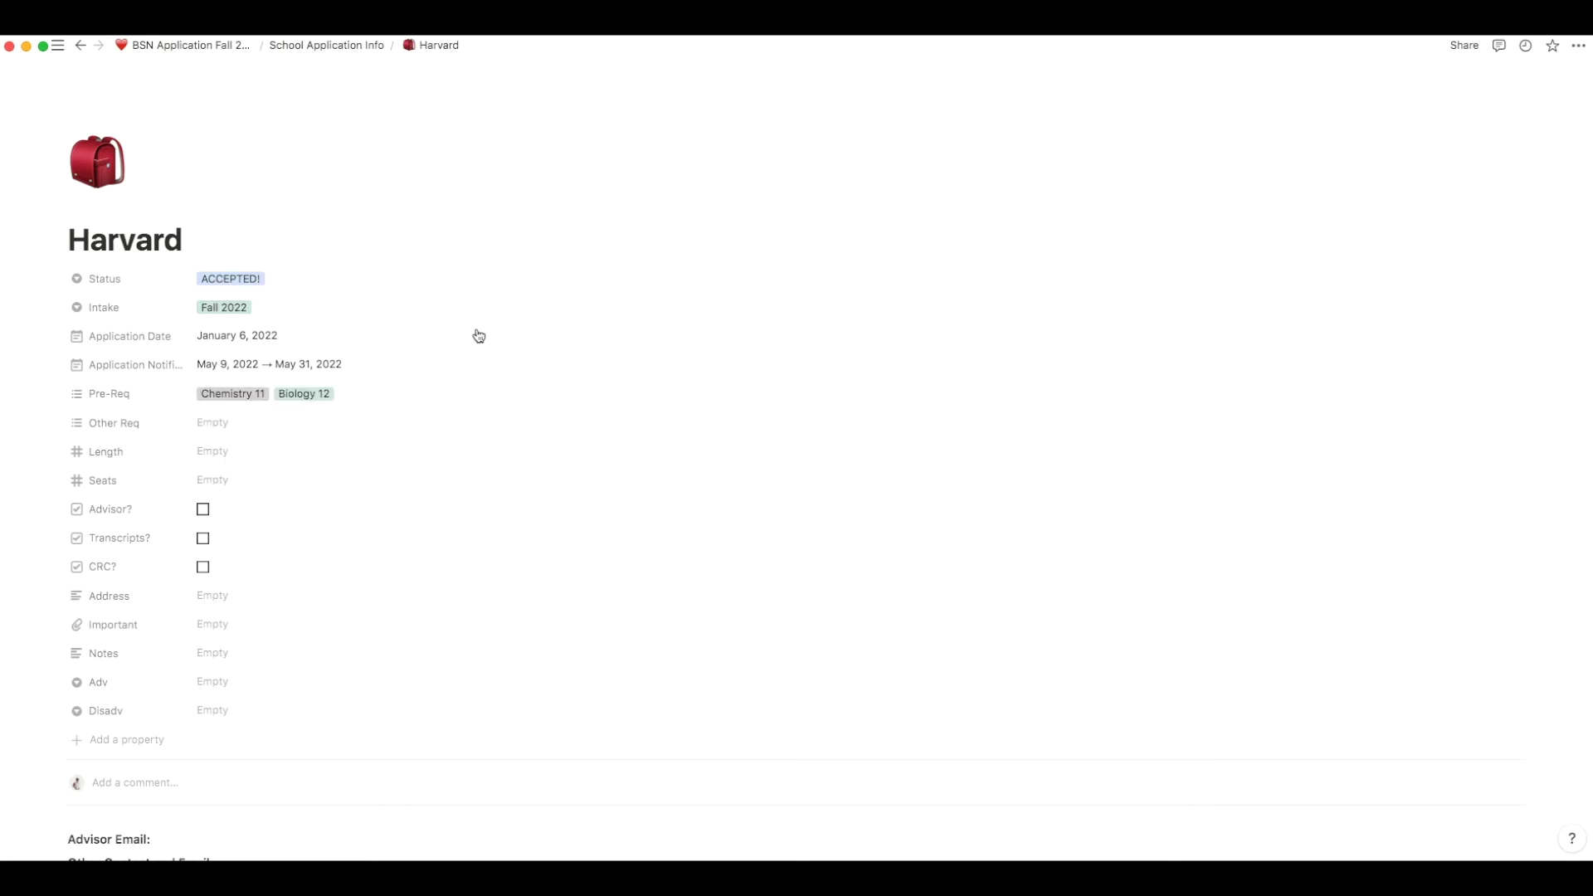
# Choose CPR, Interview and Letter of Intent as Other Req, and set Length to 3 years and Seats to 60
pyautogui.click(207, 422)
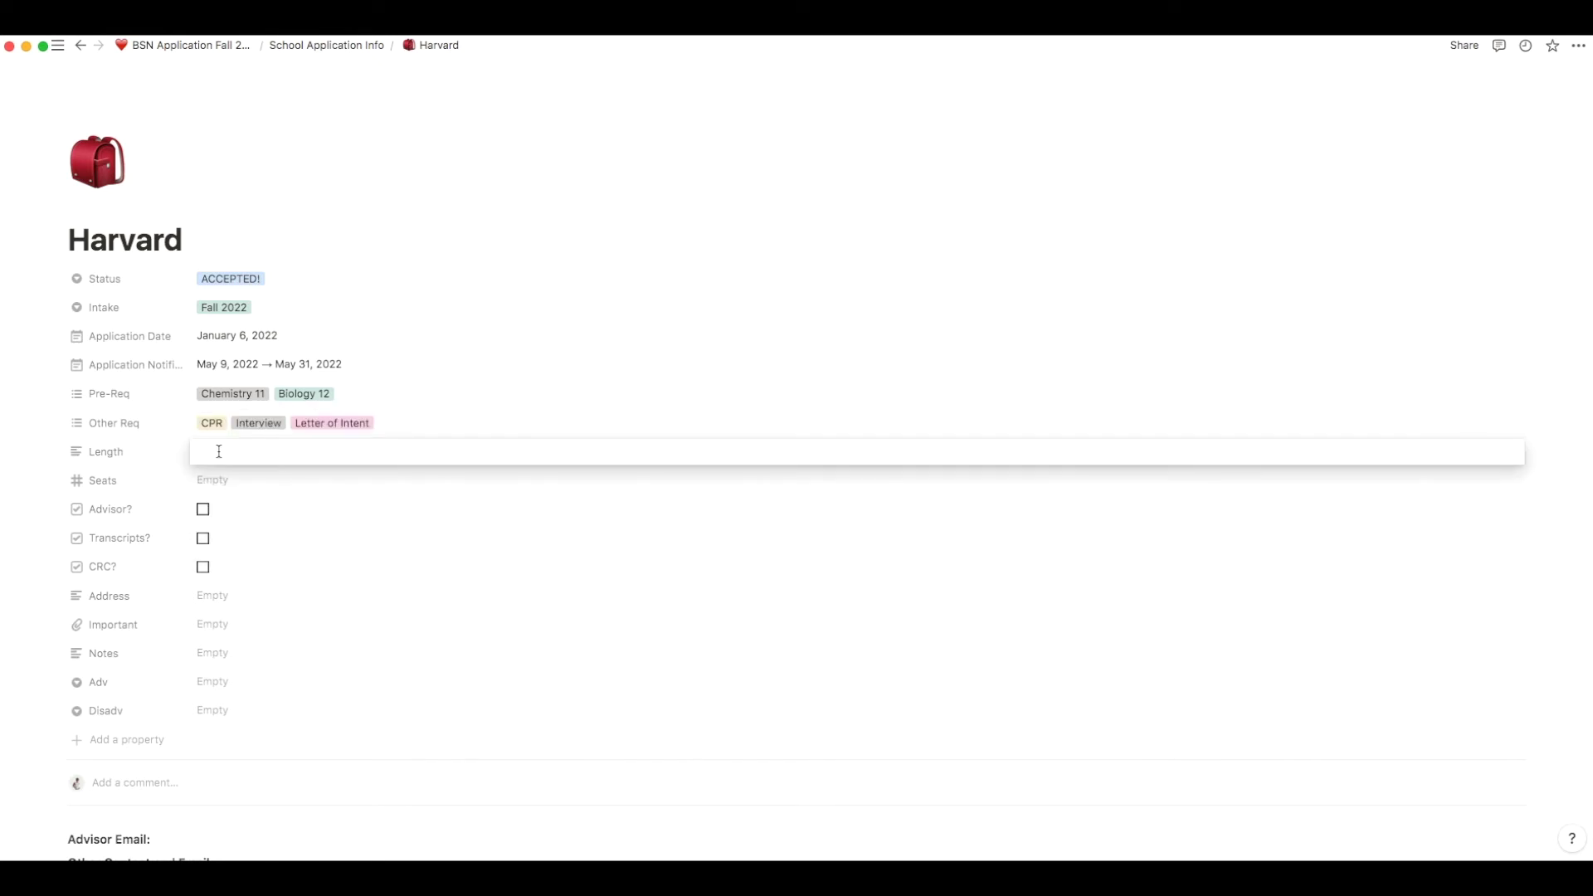
pyautogui.write('3 years')
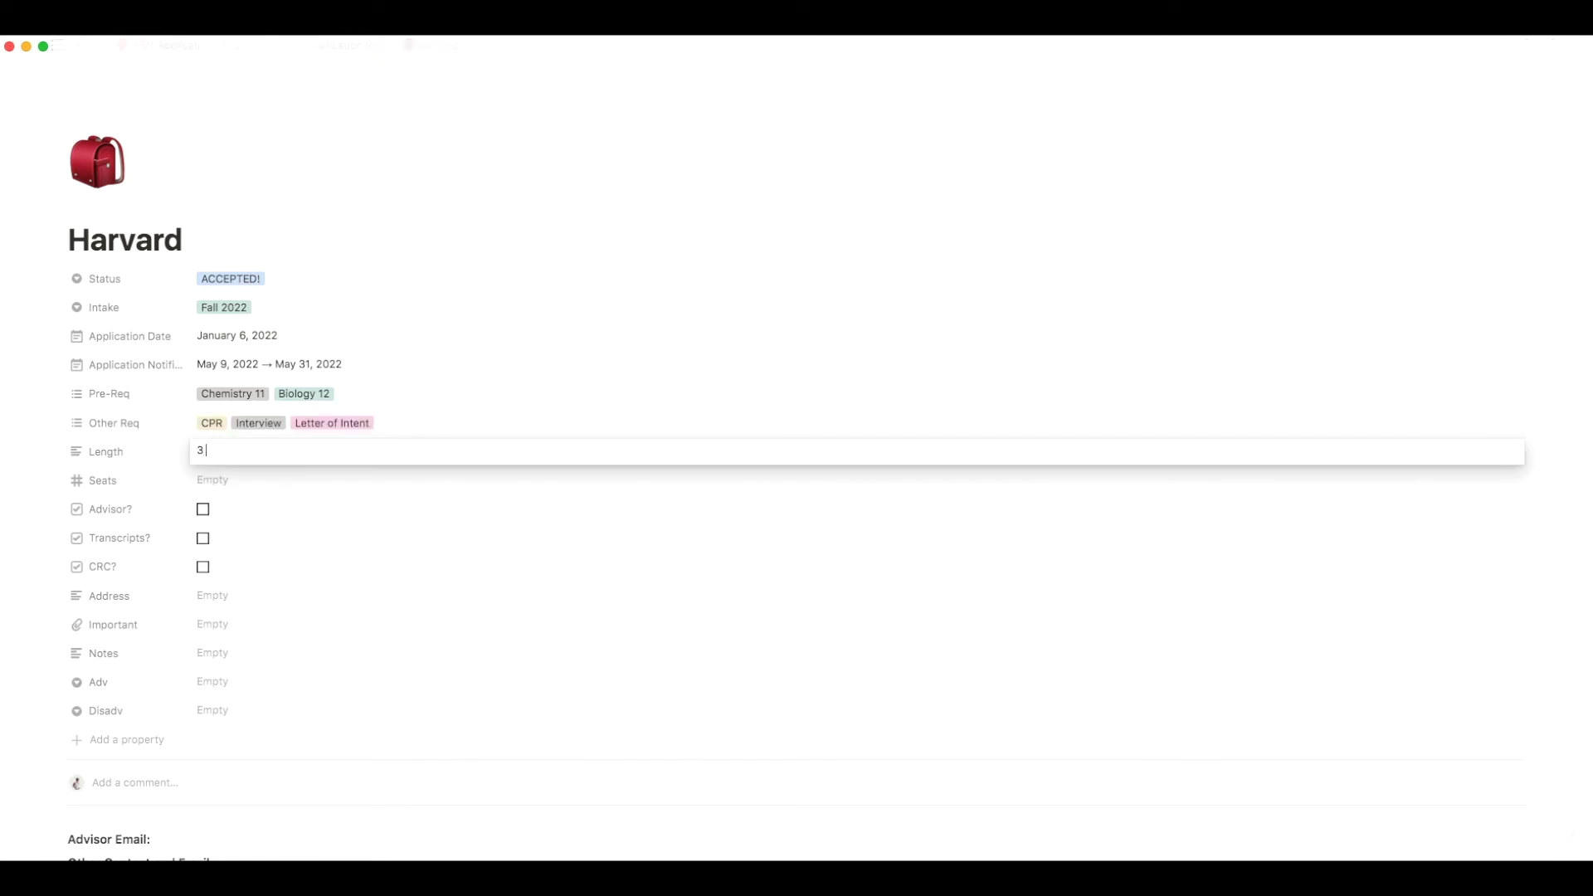
pyautogui.press('Return')
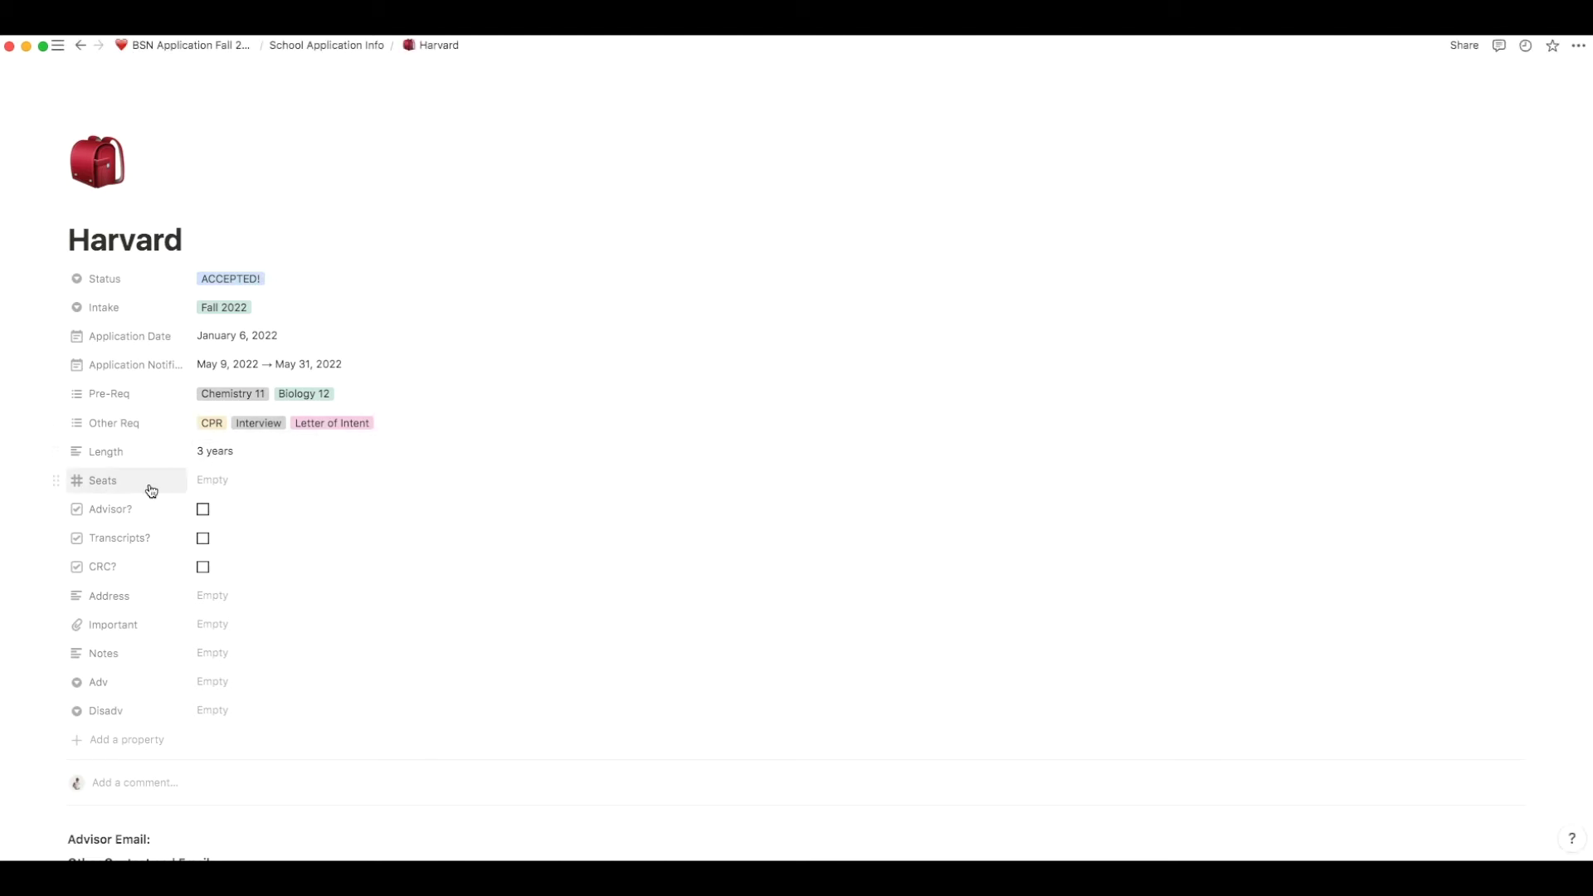
pyautogui.click(208, 480)
pyautogui.write('60')
pyautogui.press('Return')
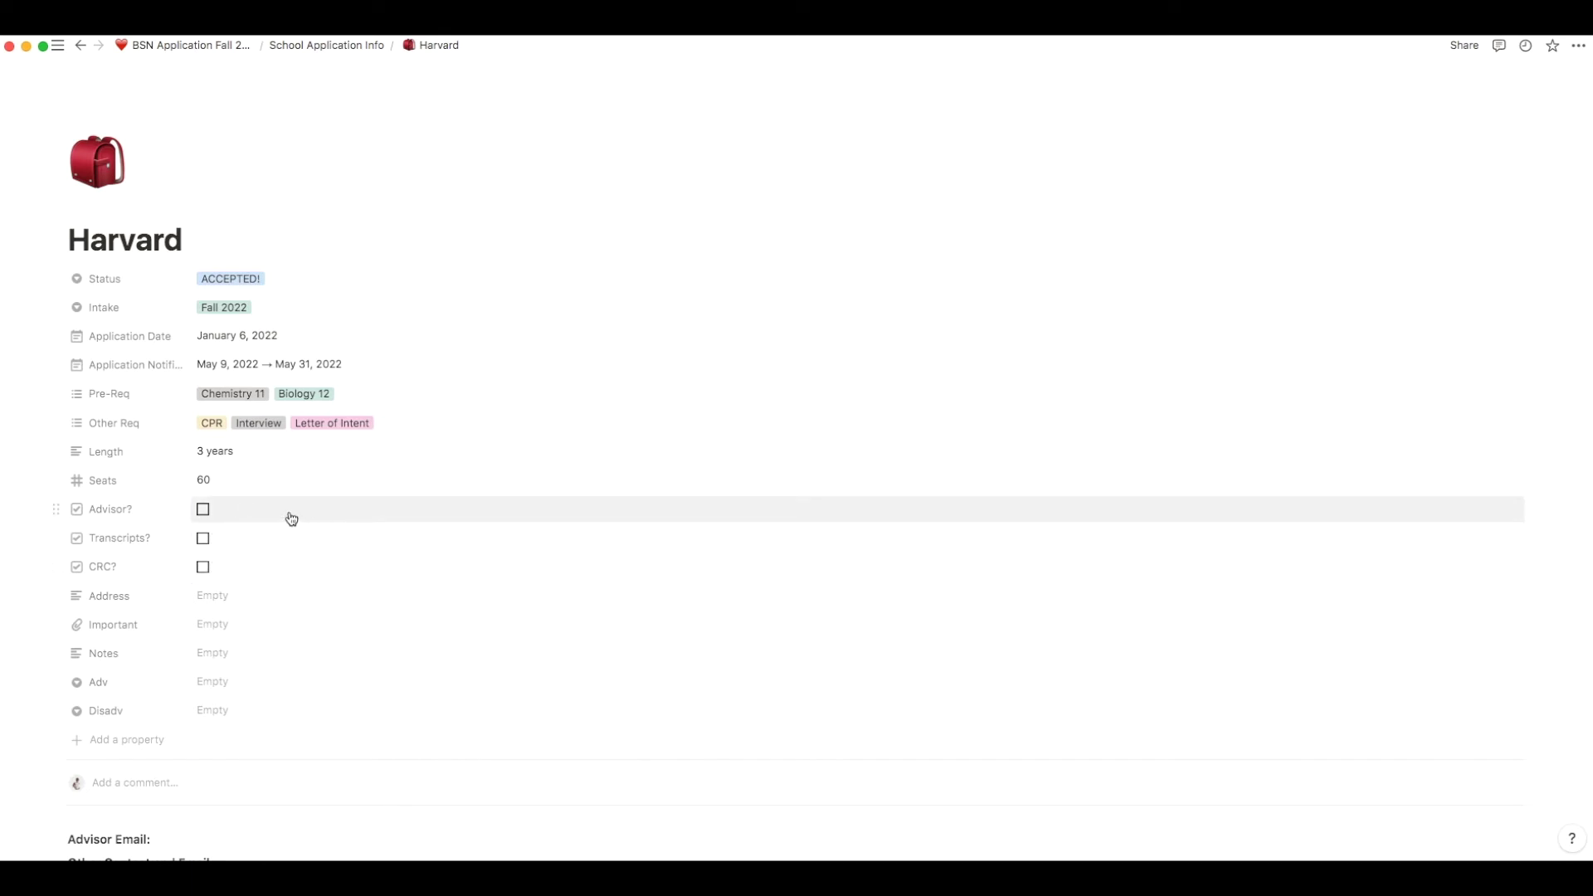
# Tick the Advisor?, Transcripts? and CRC? checkboxes on Harvard's page
pyautogui.click(202, 509)
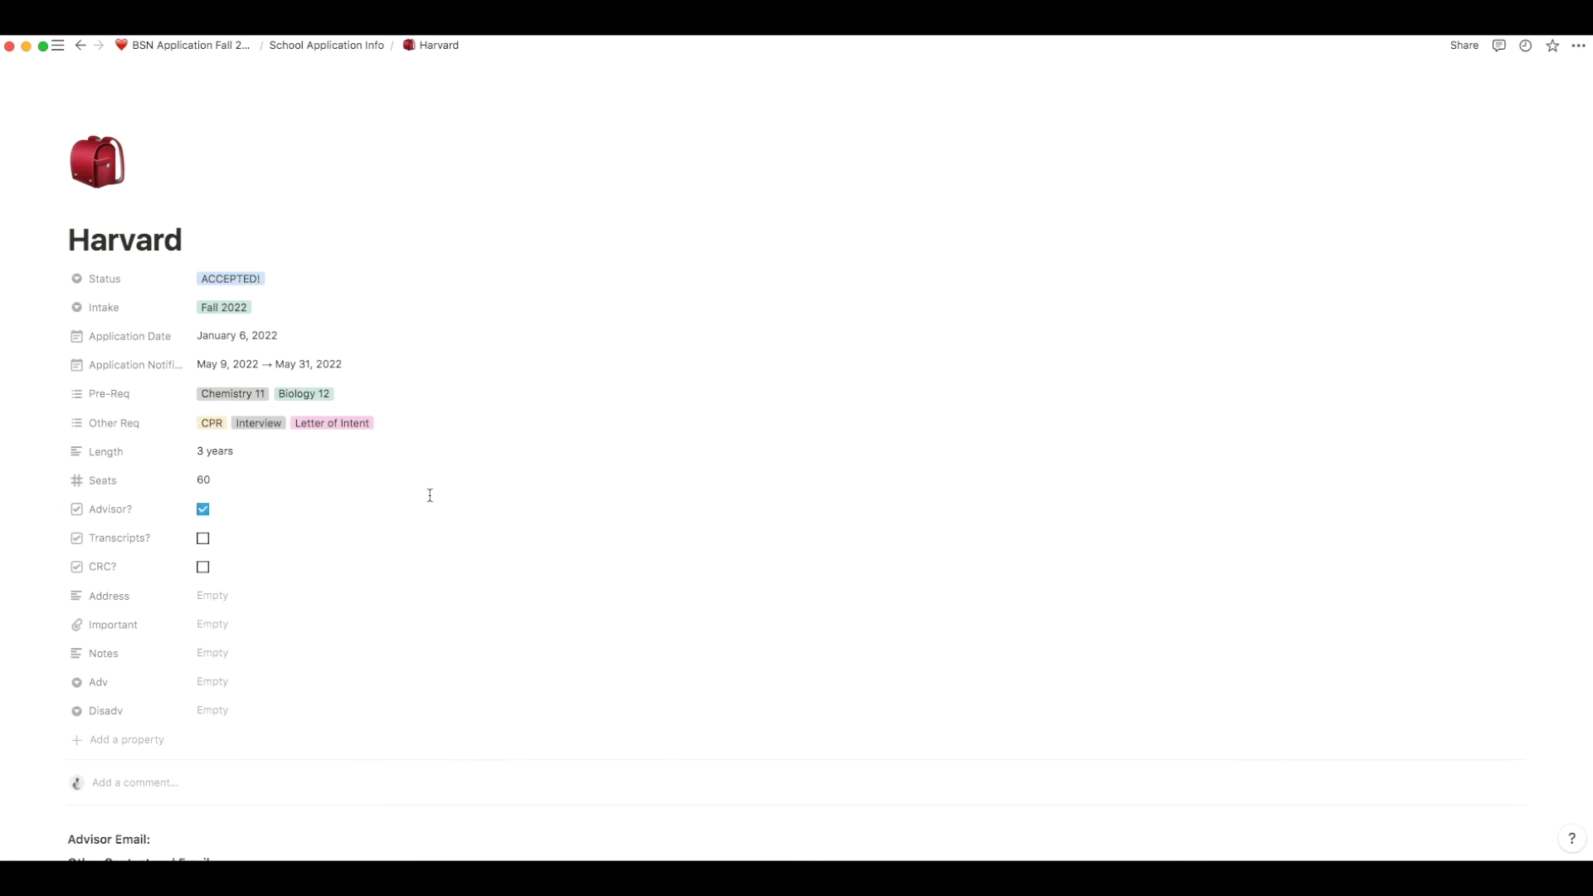
pyautogui.click(203, 538)
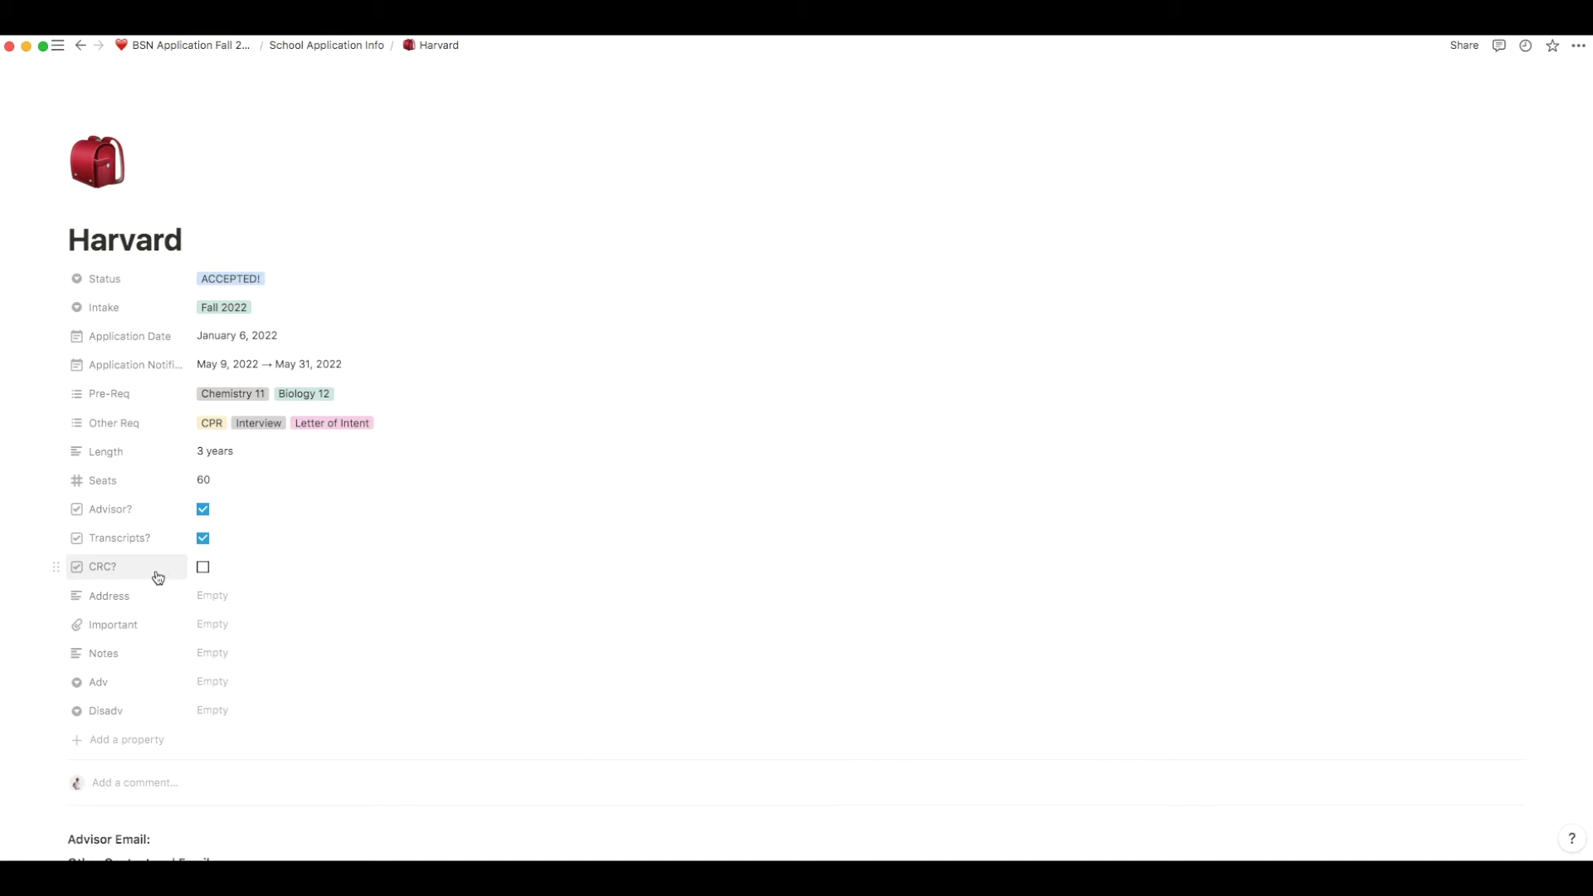
pyautogui.click(55, 567)
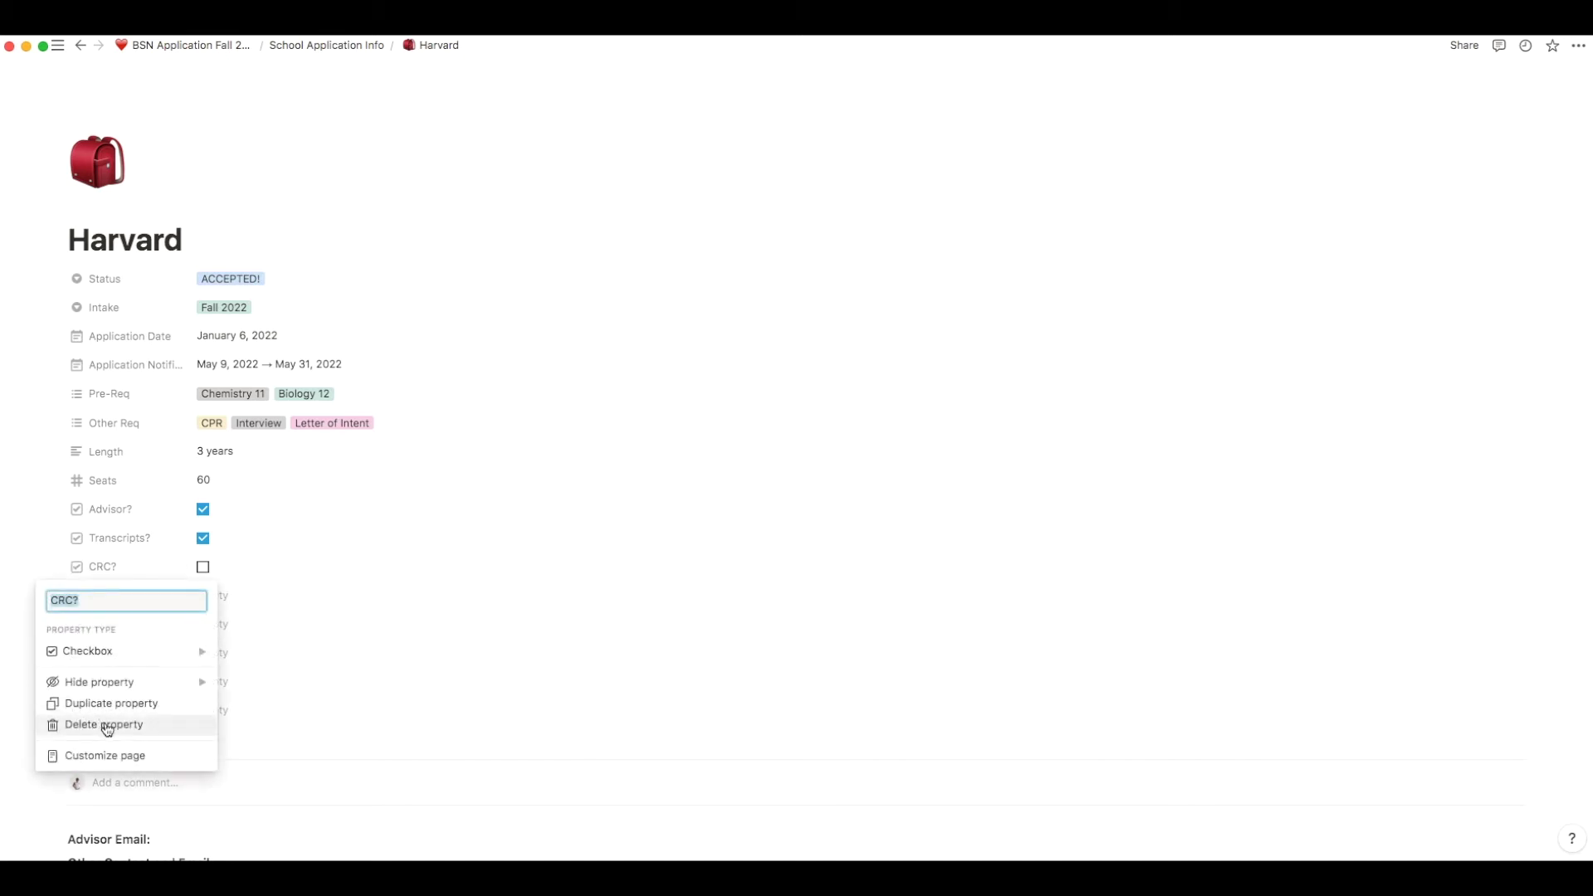
pyautogui.click(456, 506)
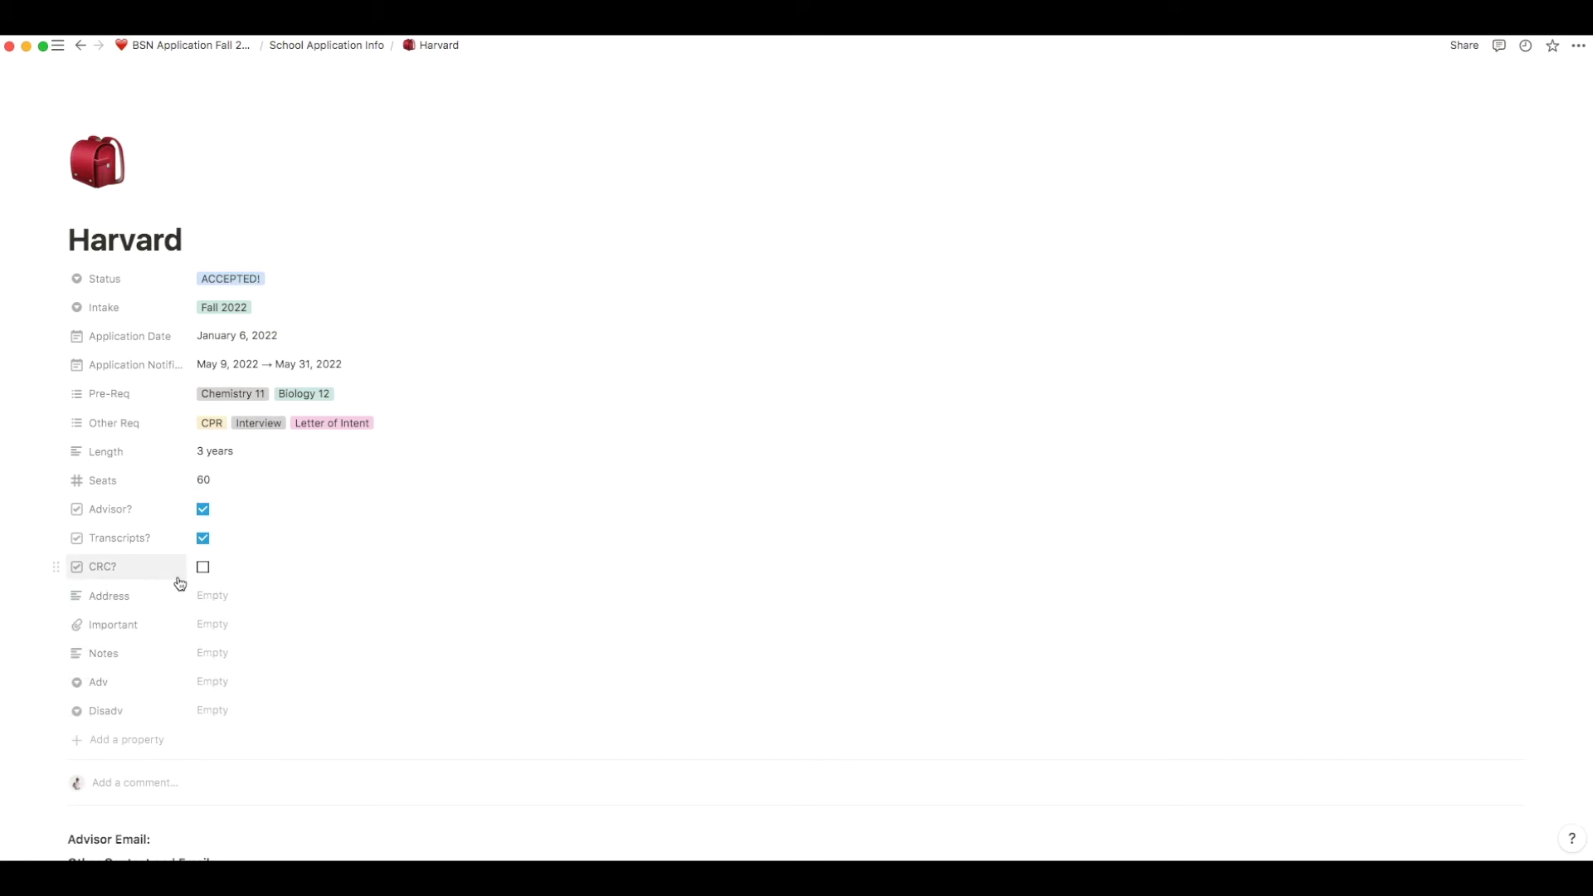
pyautogui.click(203, 568)
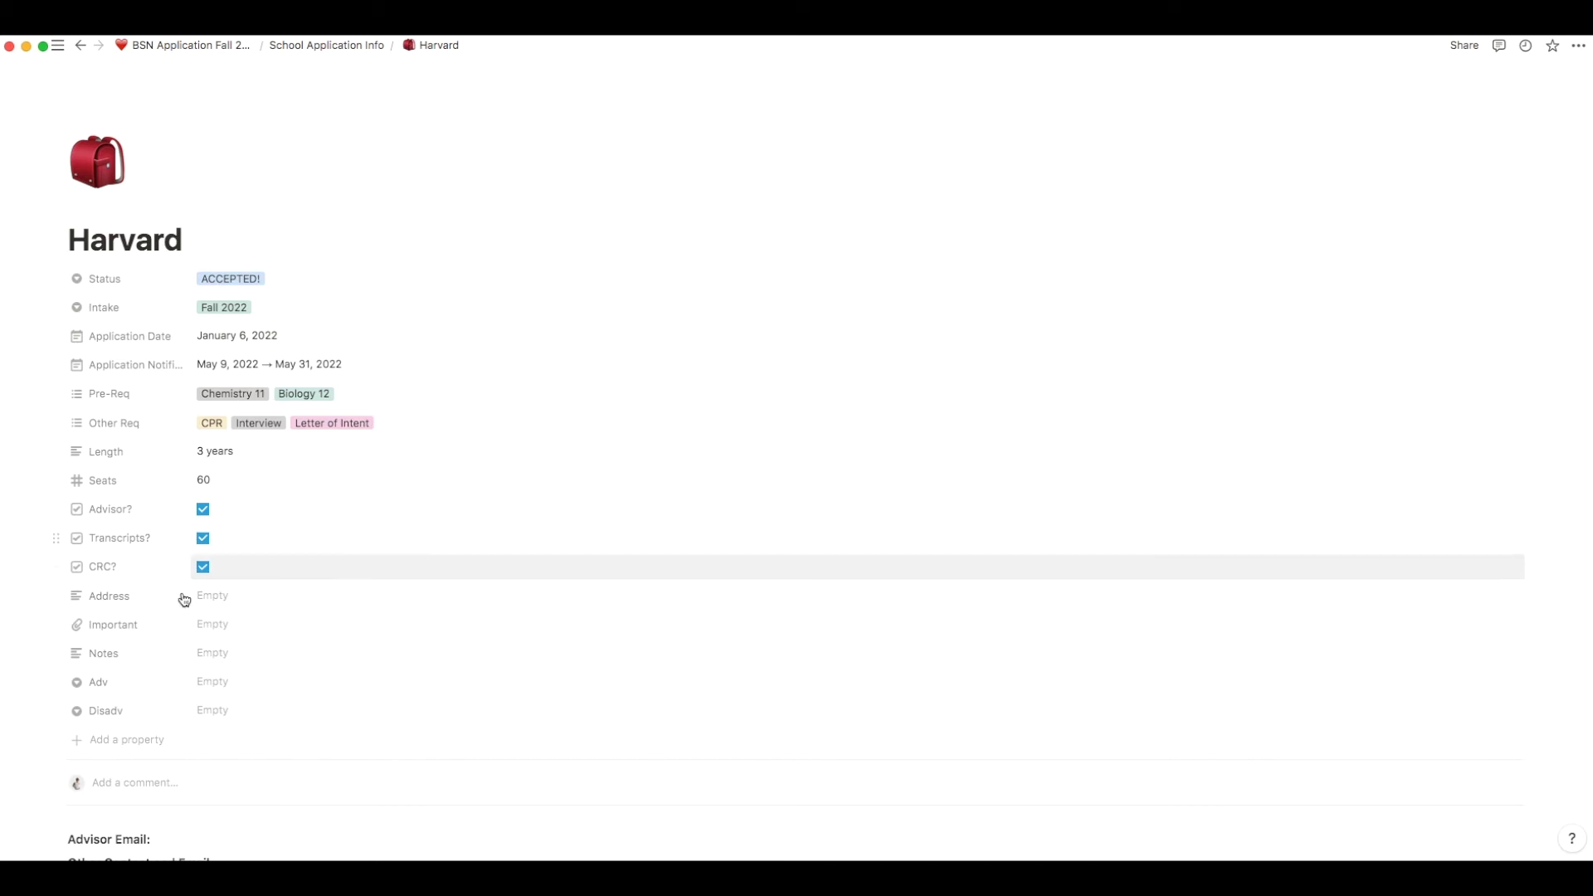
pyautogui.click(275, 610)
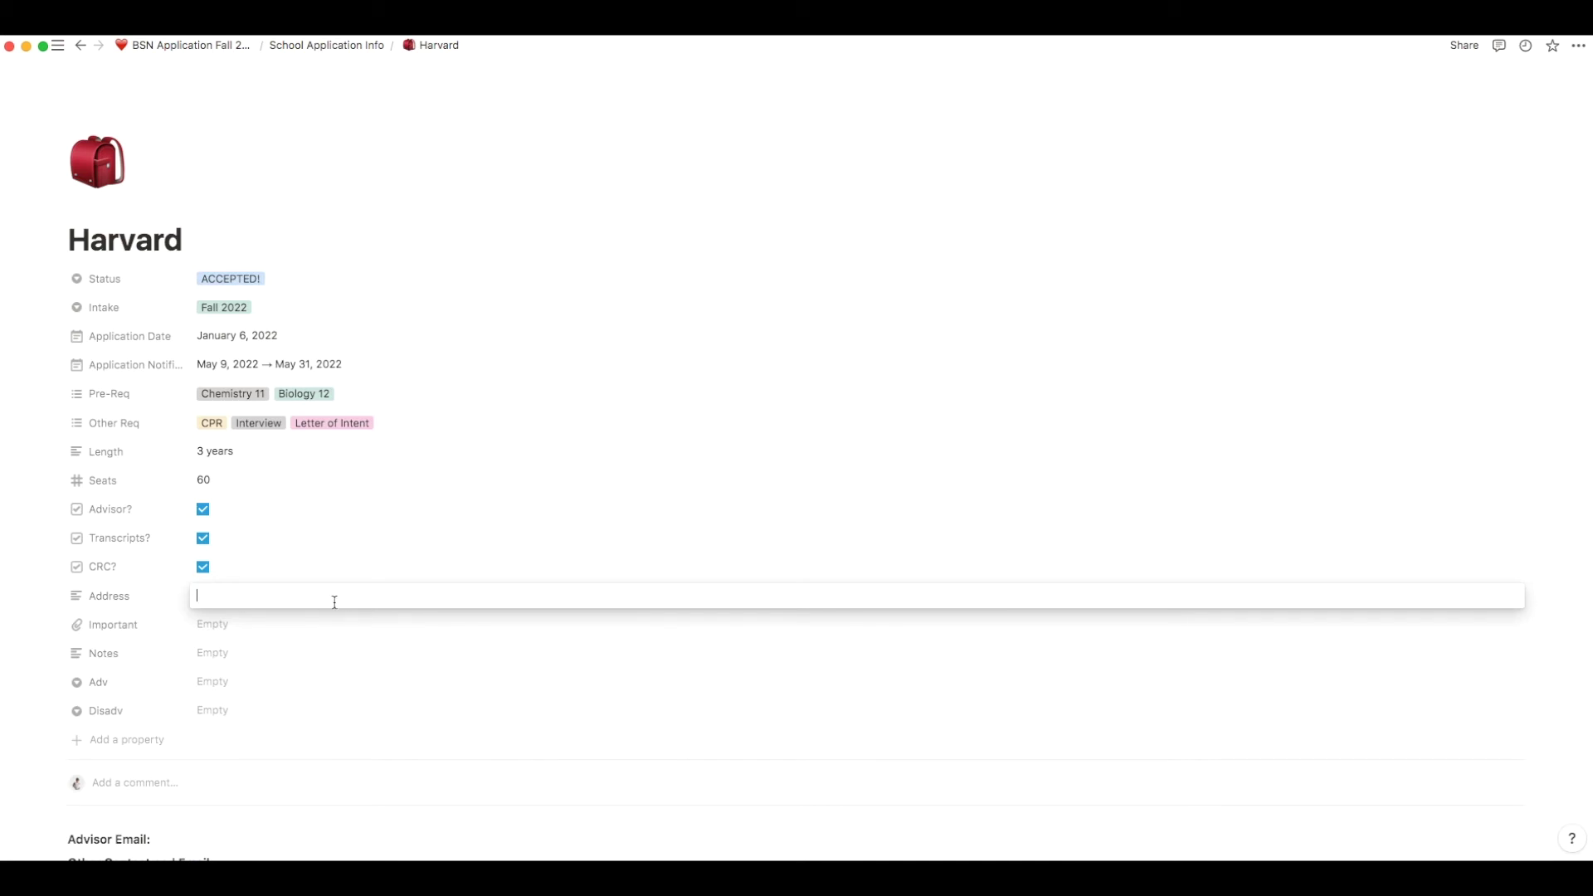
# Enter 123 Cherry St as the Address, leaving the Important file and Adv options empty
pyautogui.write('123 Cherry St')
pyautogui.press('Return')
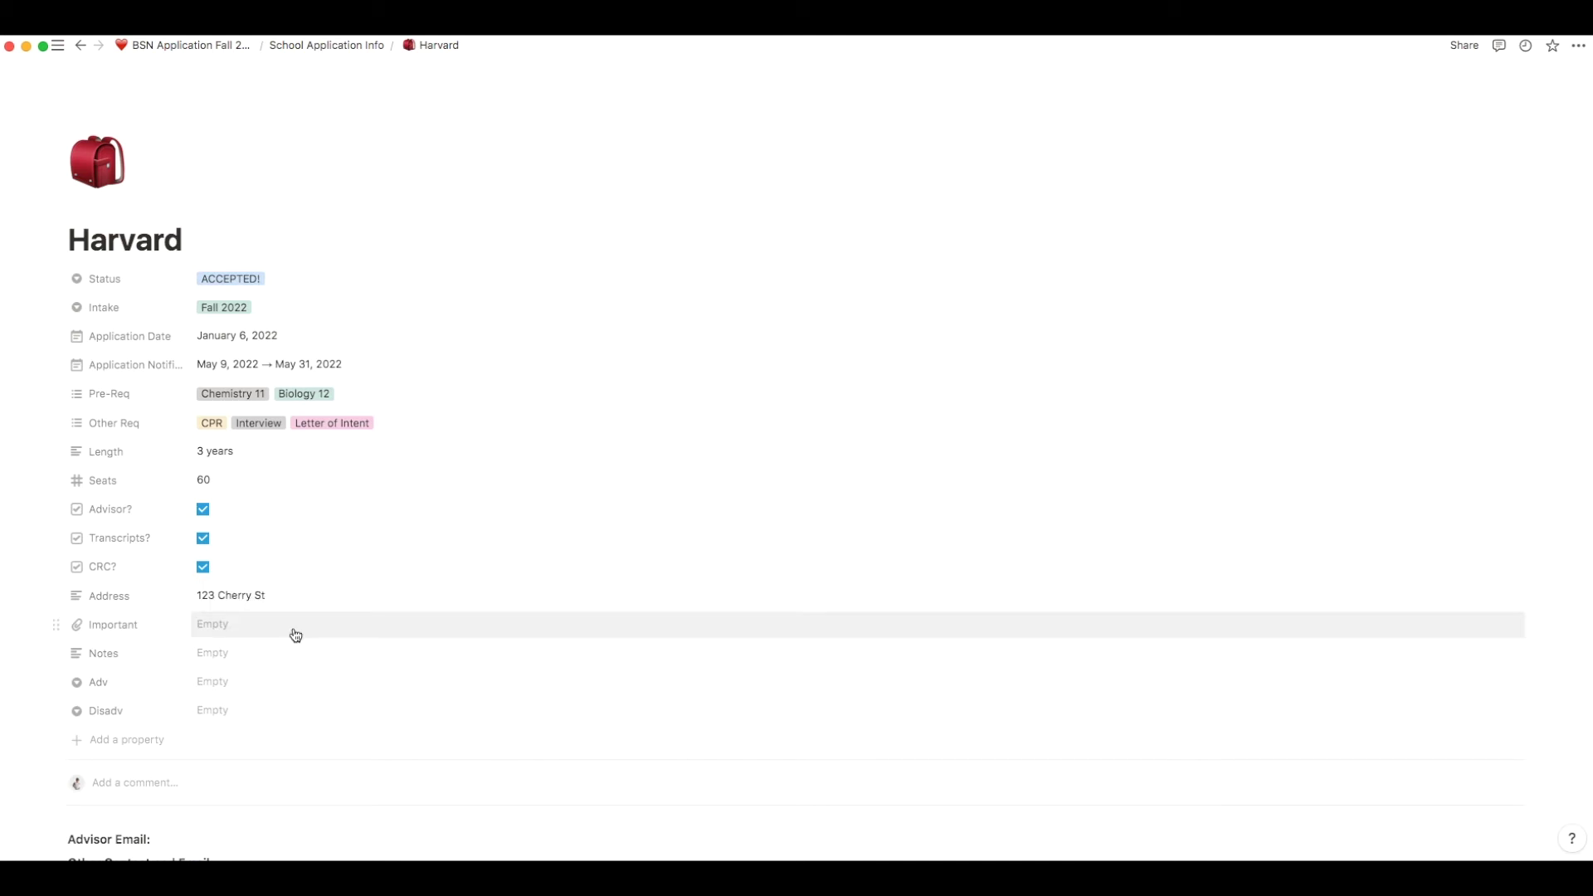
pyautogui.click(259, 629)
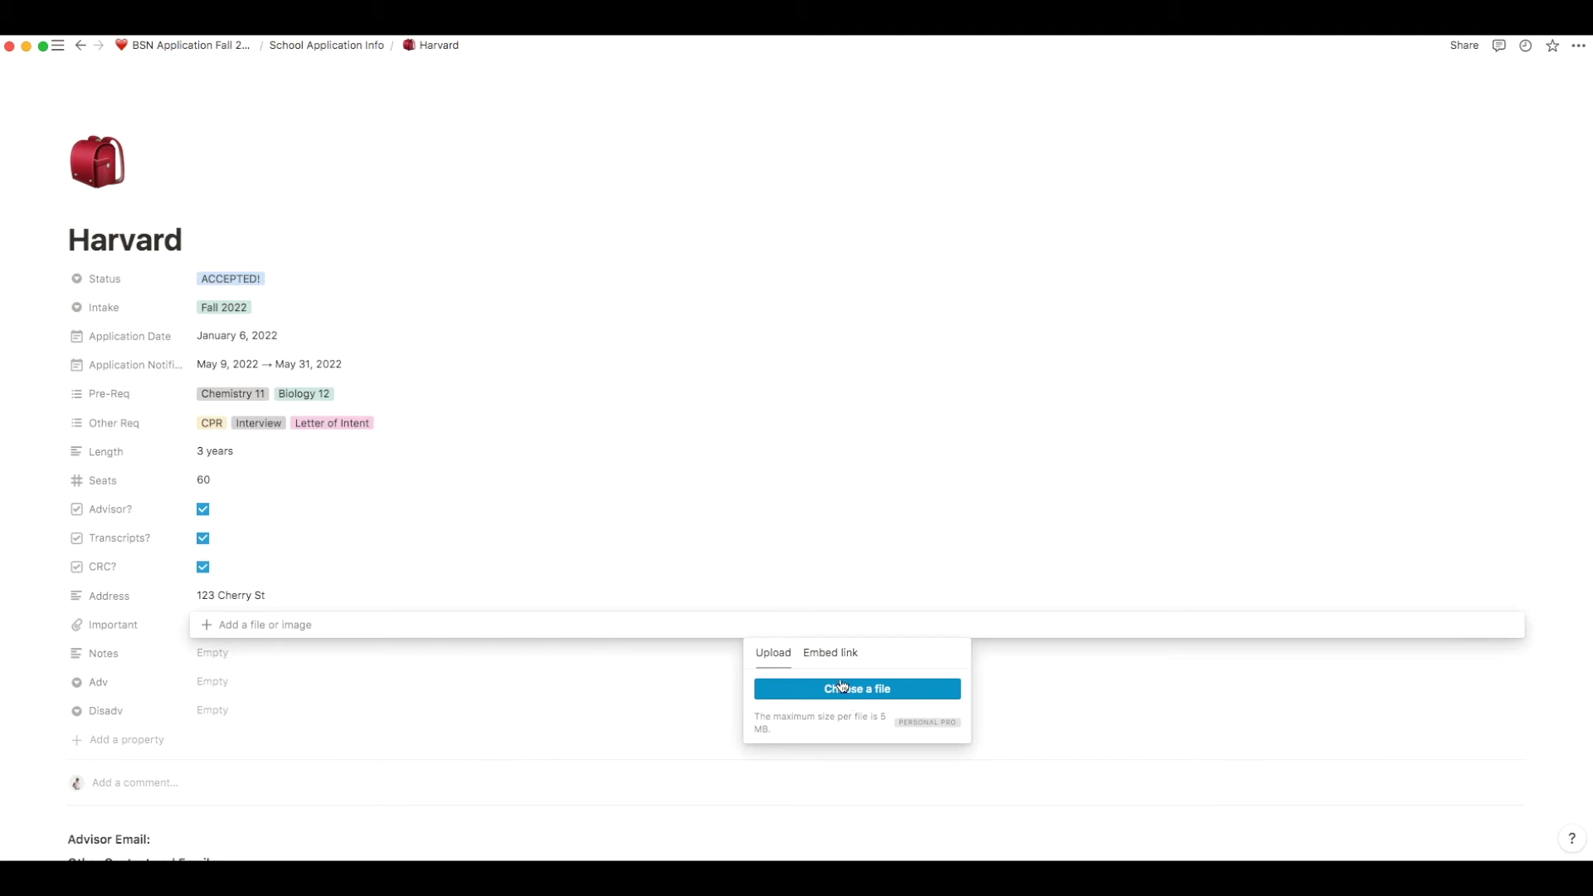
pyautogui.click(207, 640)
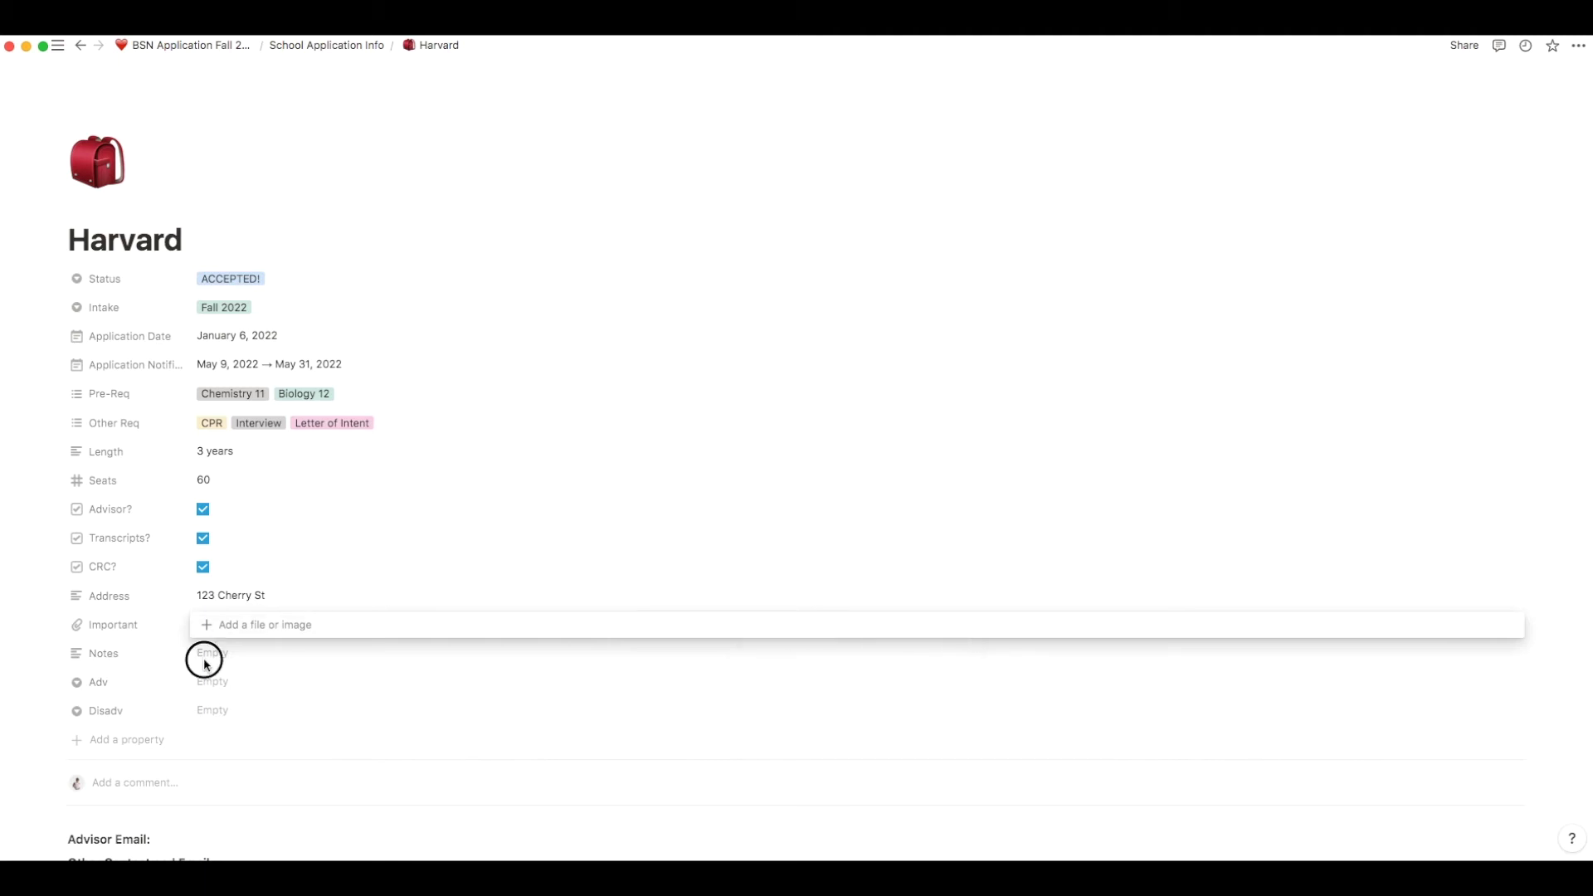
pyautogui.click(203, 658)
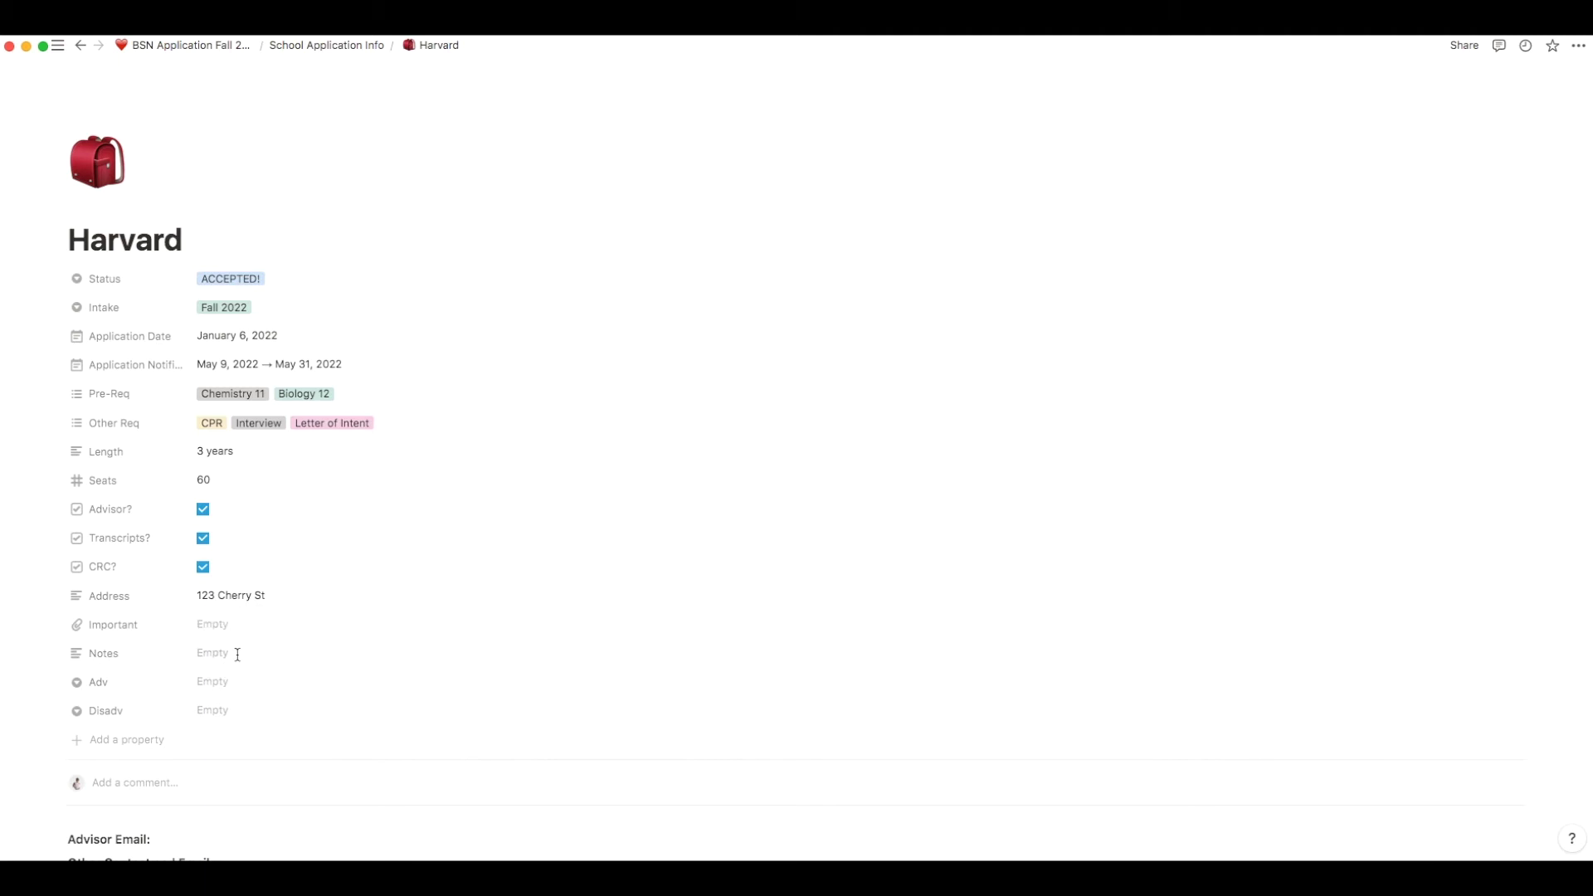
pyautogui.click(282, 689)
pyautogui.scroll(-5, 670, 361)
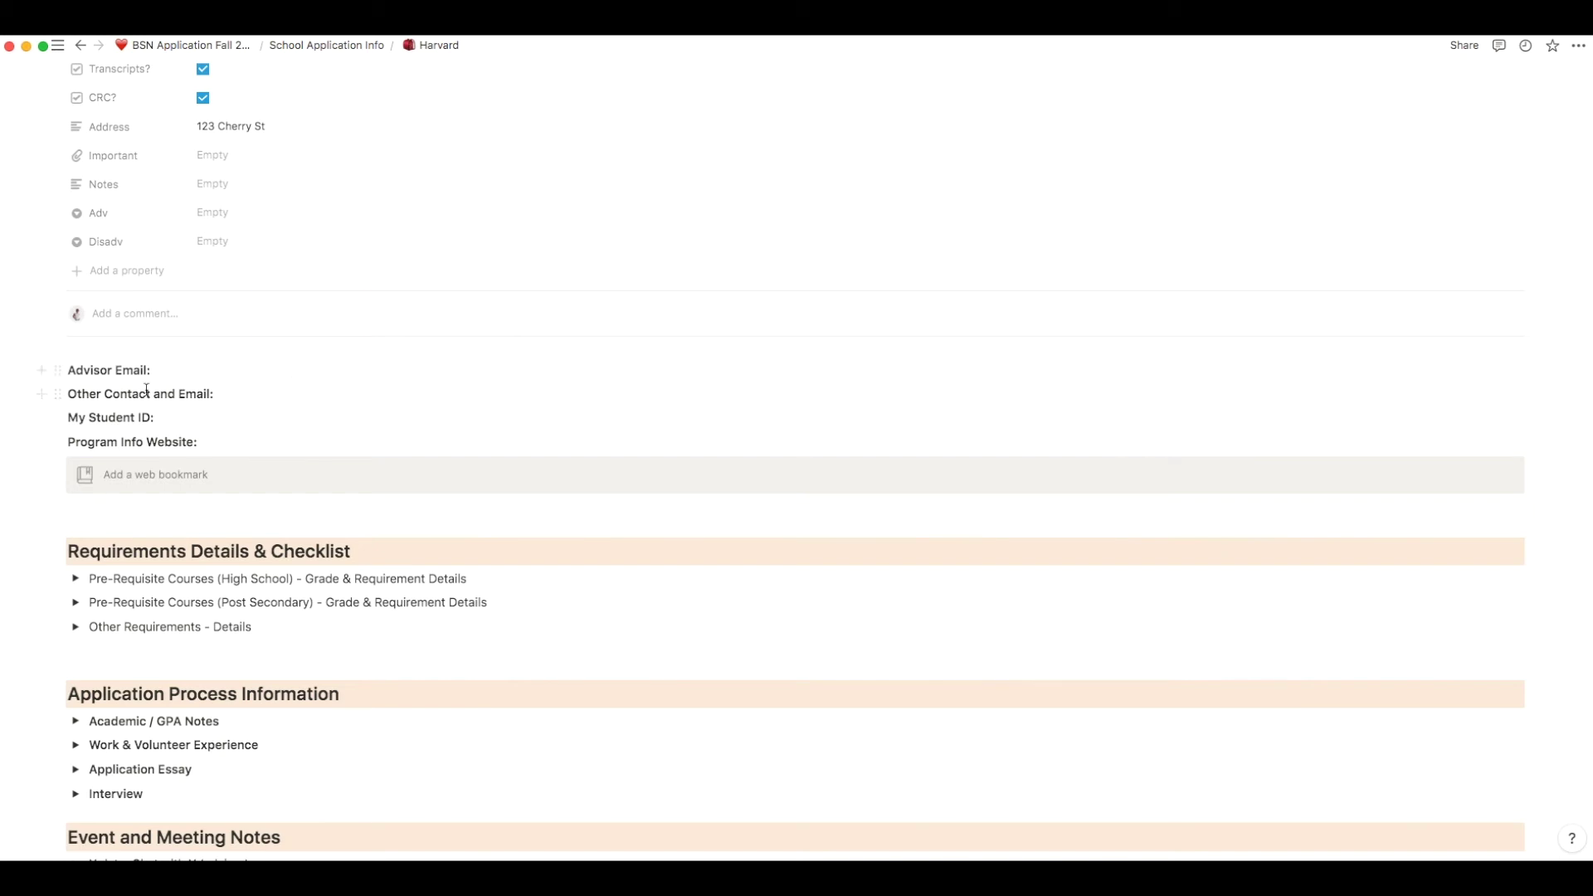
pyautogui.click(93, 371)
pyautogui.tripleClick(194, 371)
pyautogui.click(156, 418)
pyautogui.moveTo(160, 421); pyautogui.dragTo(90, 419)
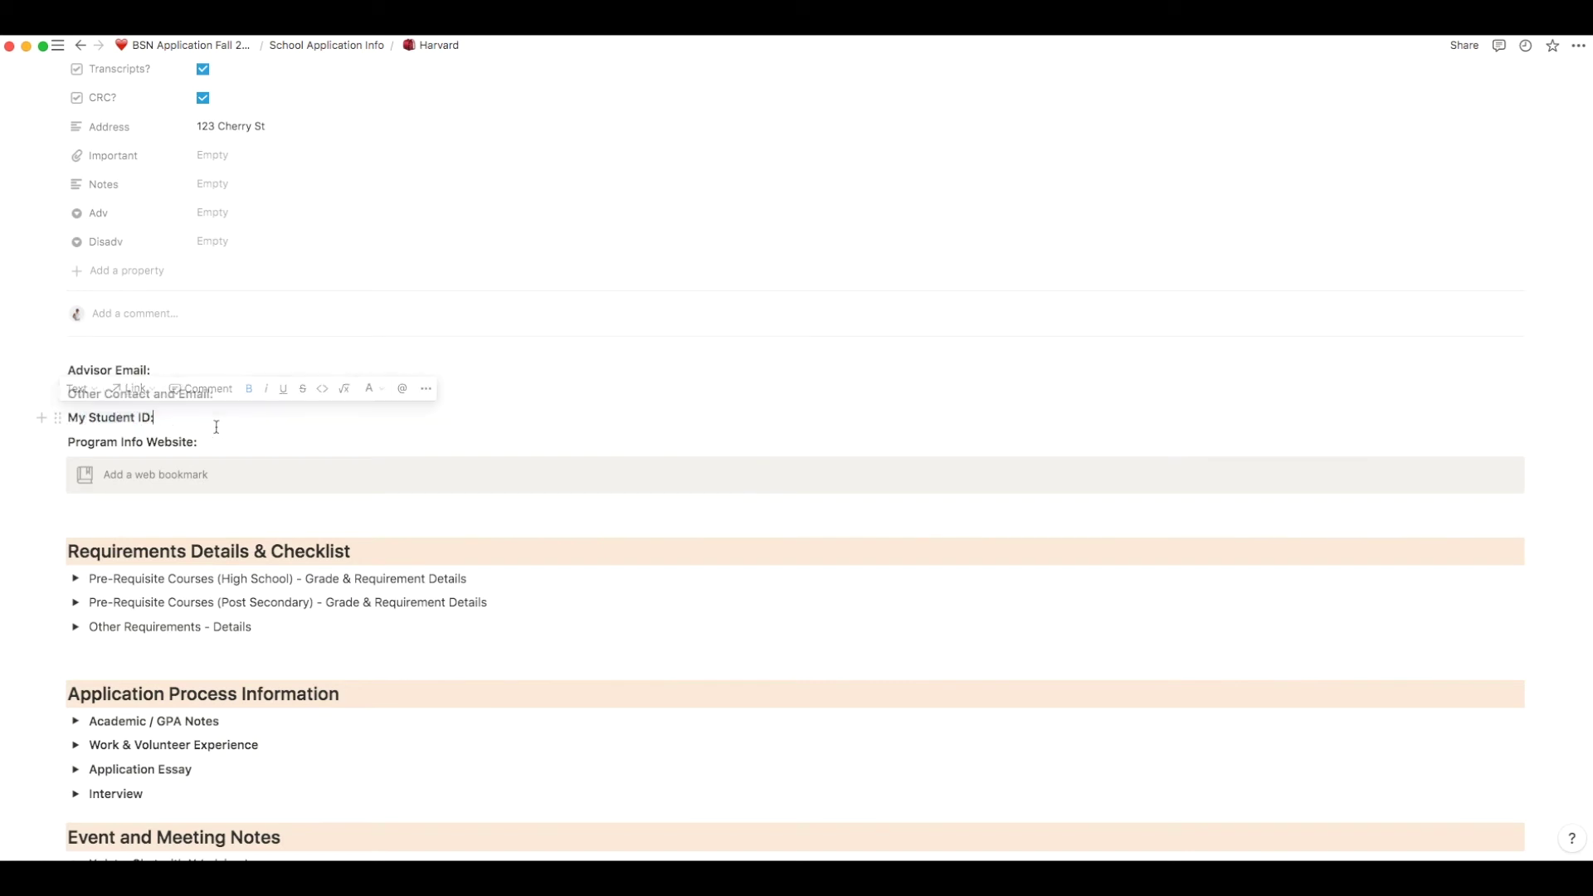
pyautogui.click(215, 427)
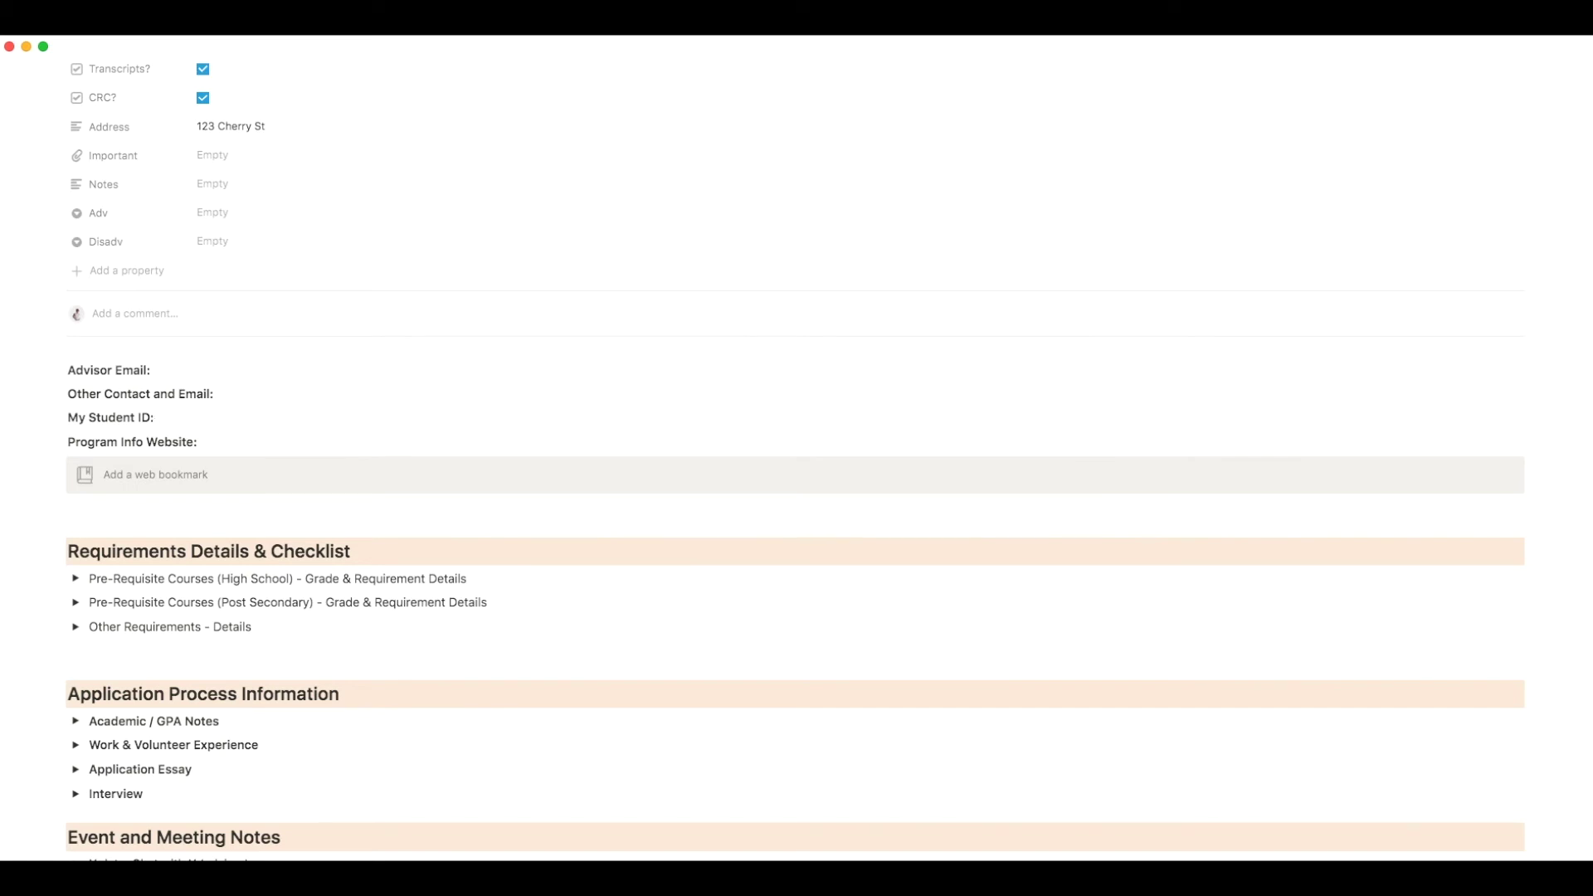
pyautogui.moveTo(159, 419); pyautogui.dragTo(89, 417)
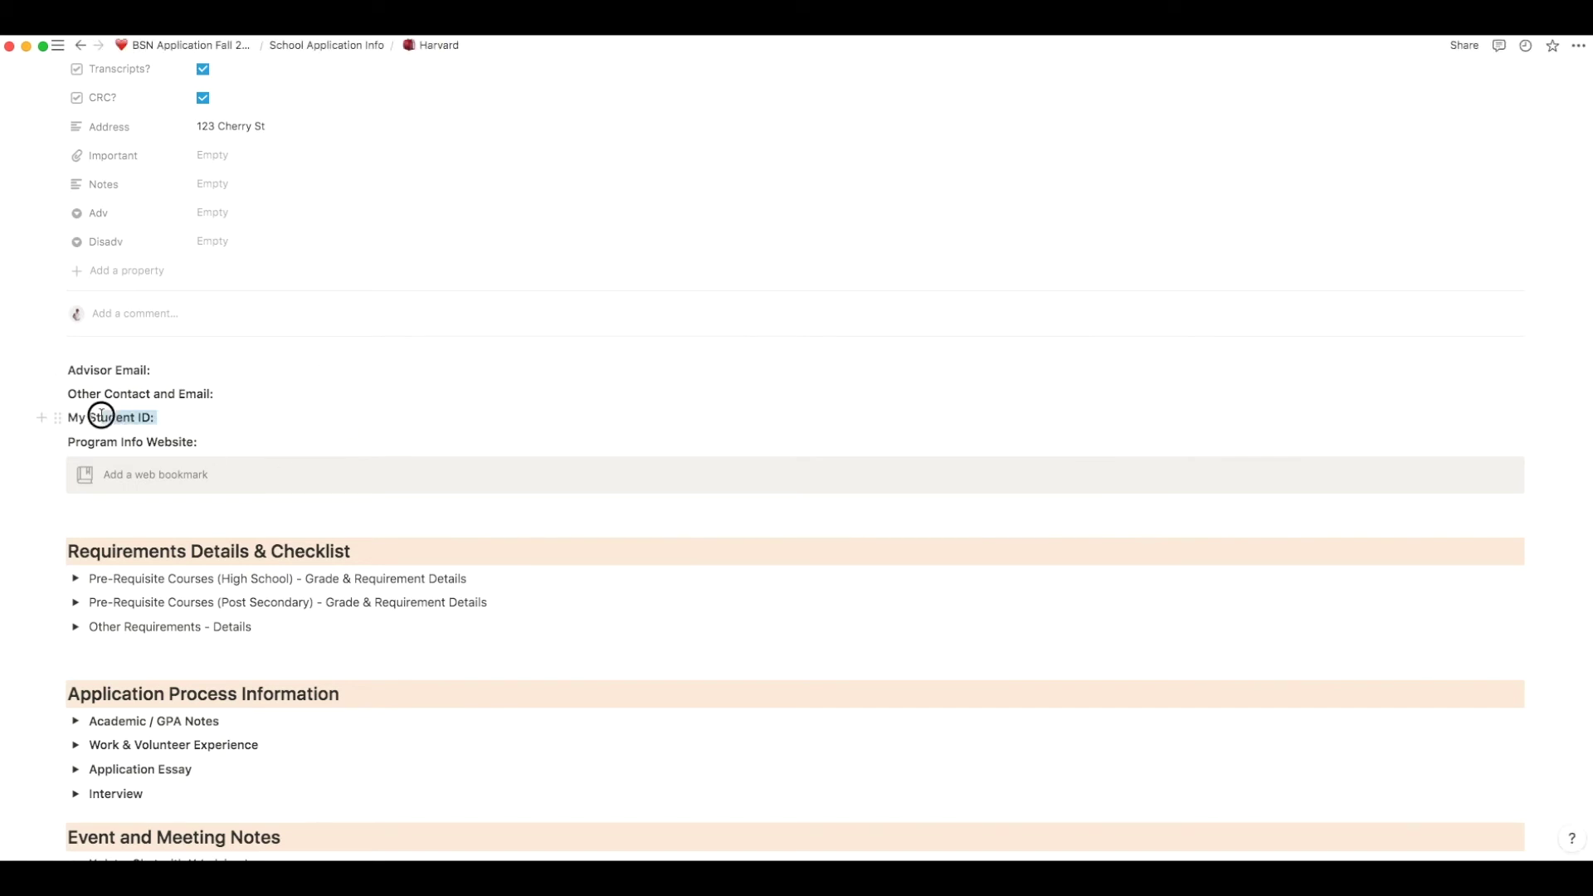
pyautogui.click(243, 424)
pyautogui.moveTo(73, 442); pyautogui.dragTo(256, 441)
pyautogui.click(256, 441)
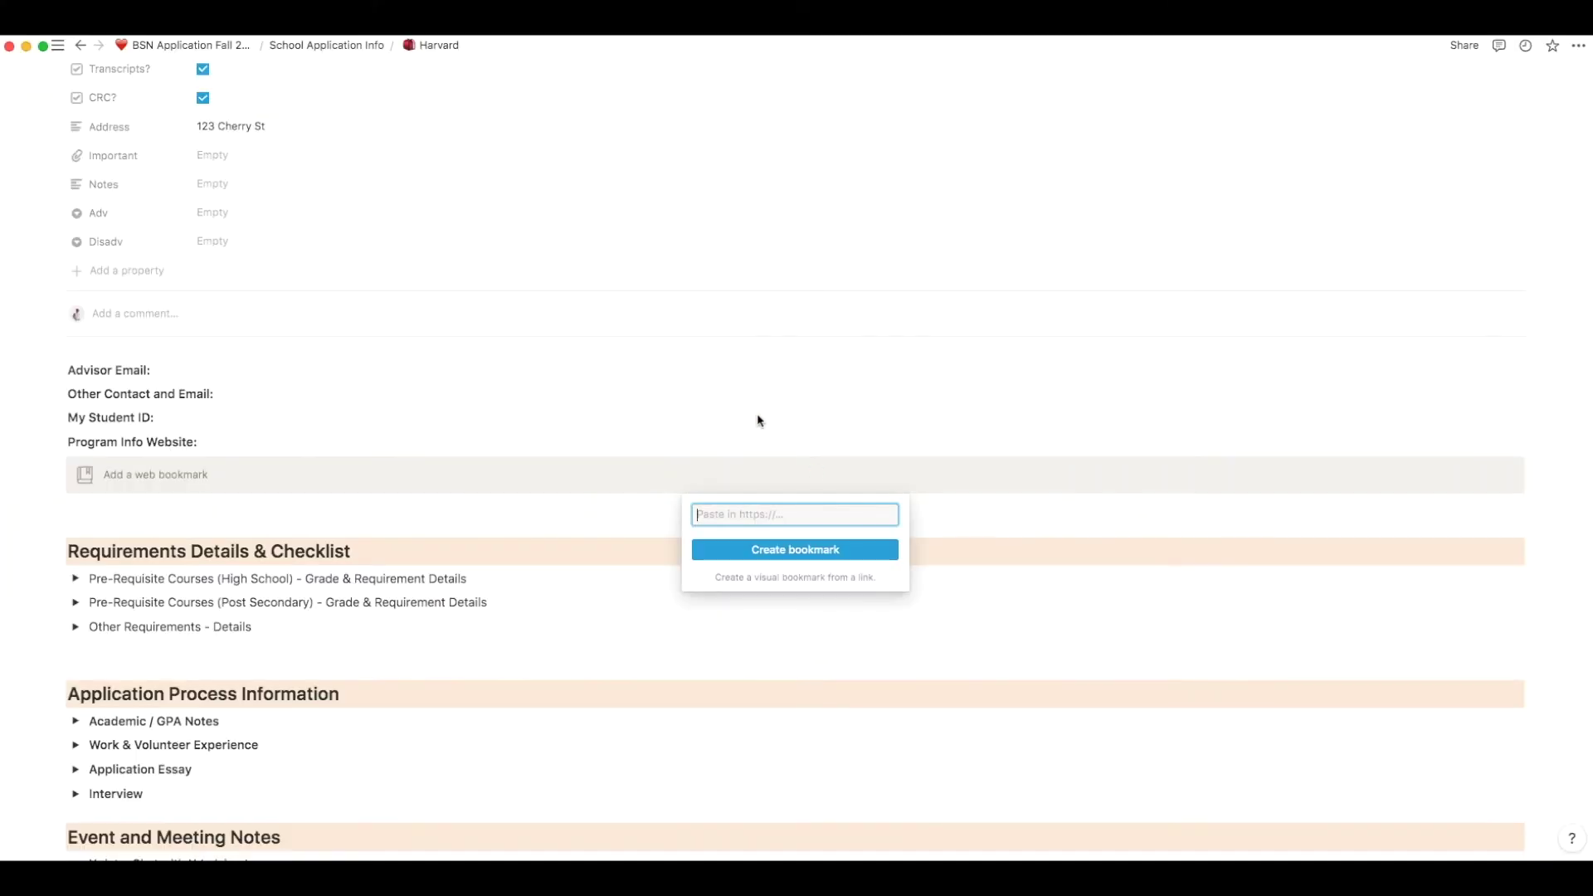
pyautogui.click(647, 431)
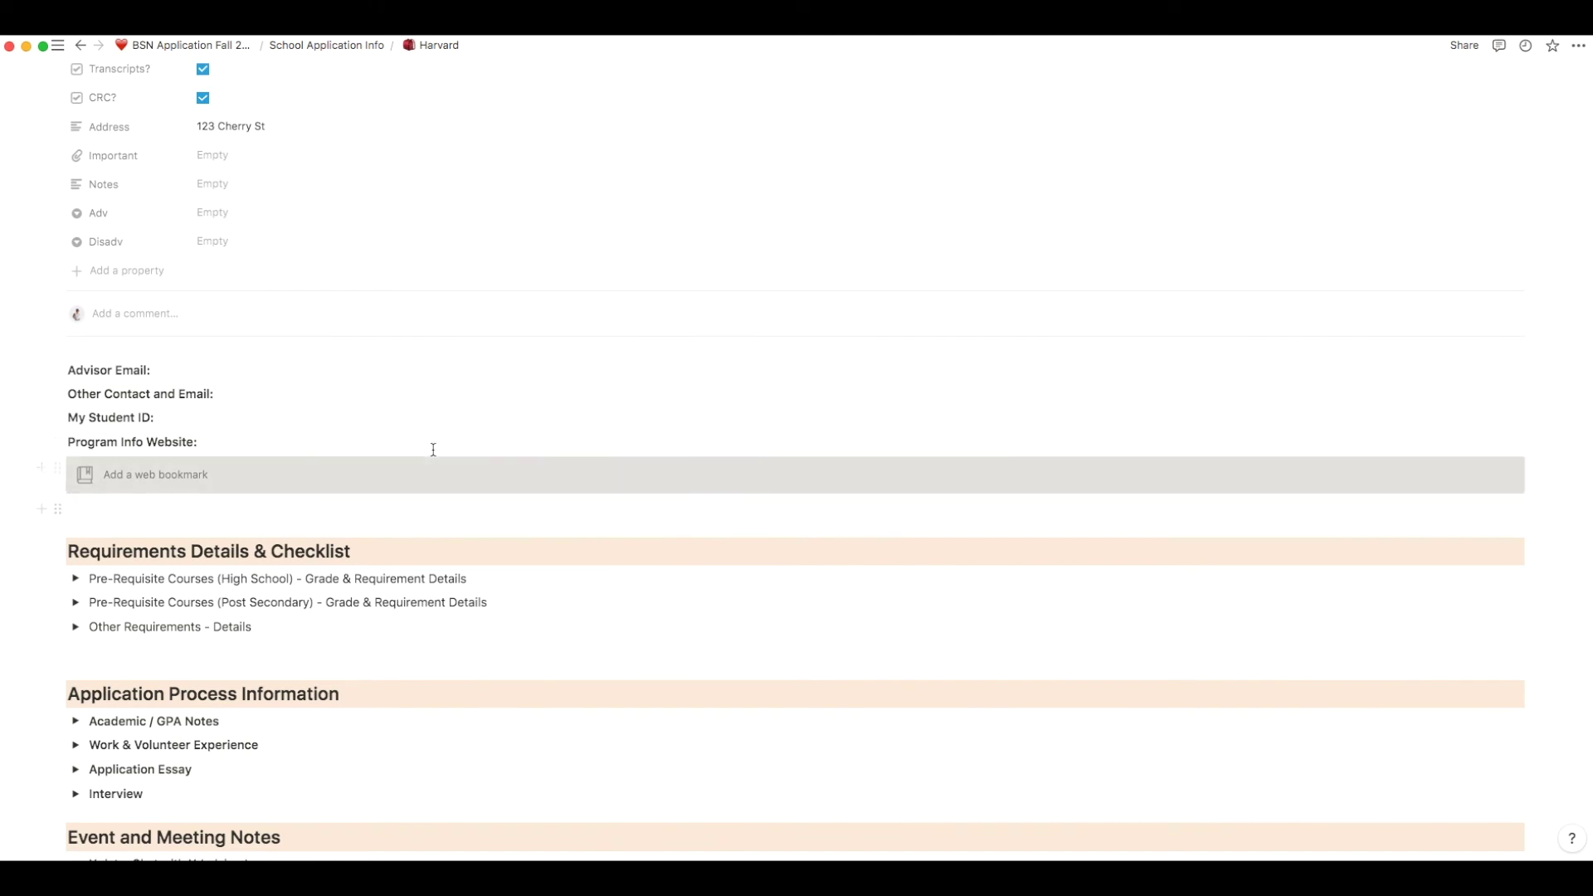
pyautogui.scroll(-1, 435, 457)
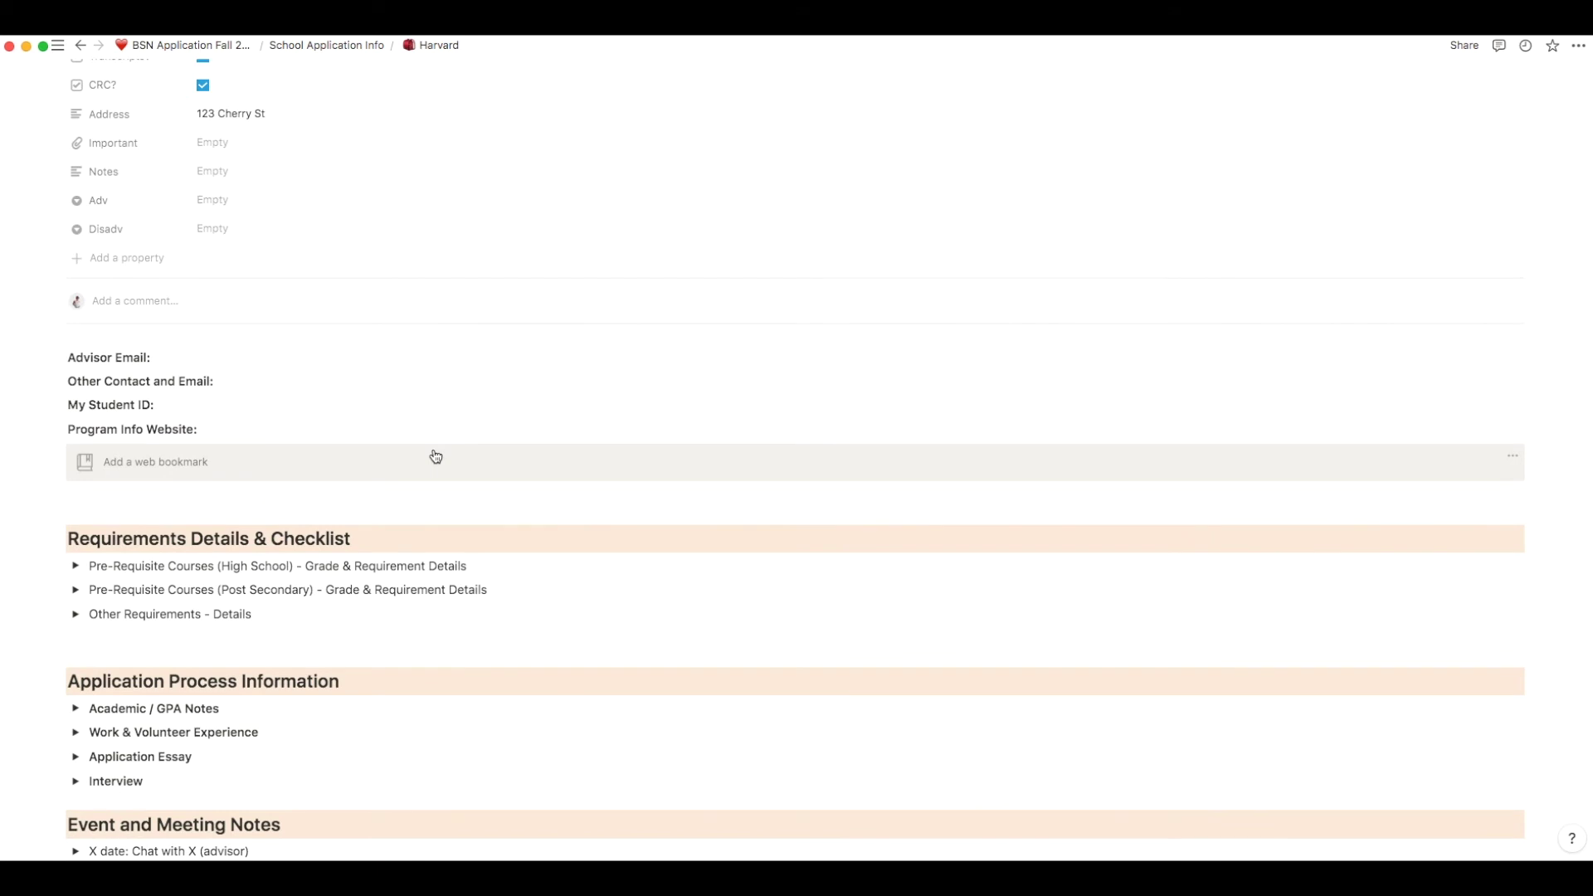
# Expand the high-school prerequisite checklist and enter 'Chemistry 11 - 75%' in the first course to-do
pyautogui.scroll(-8, 477, 437)
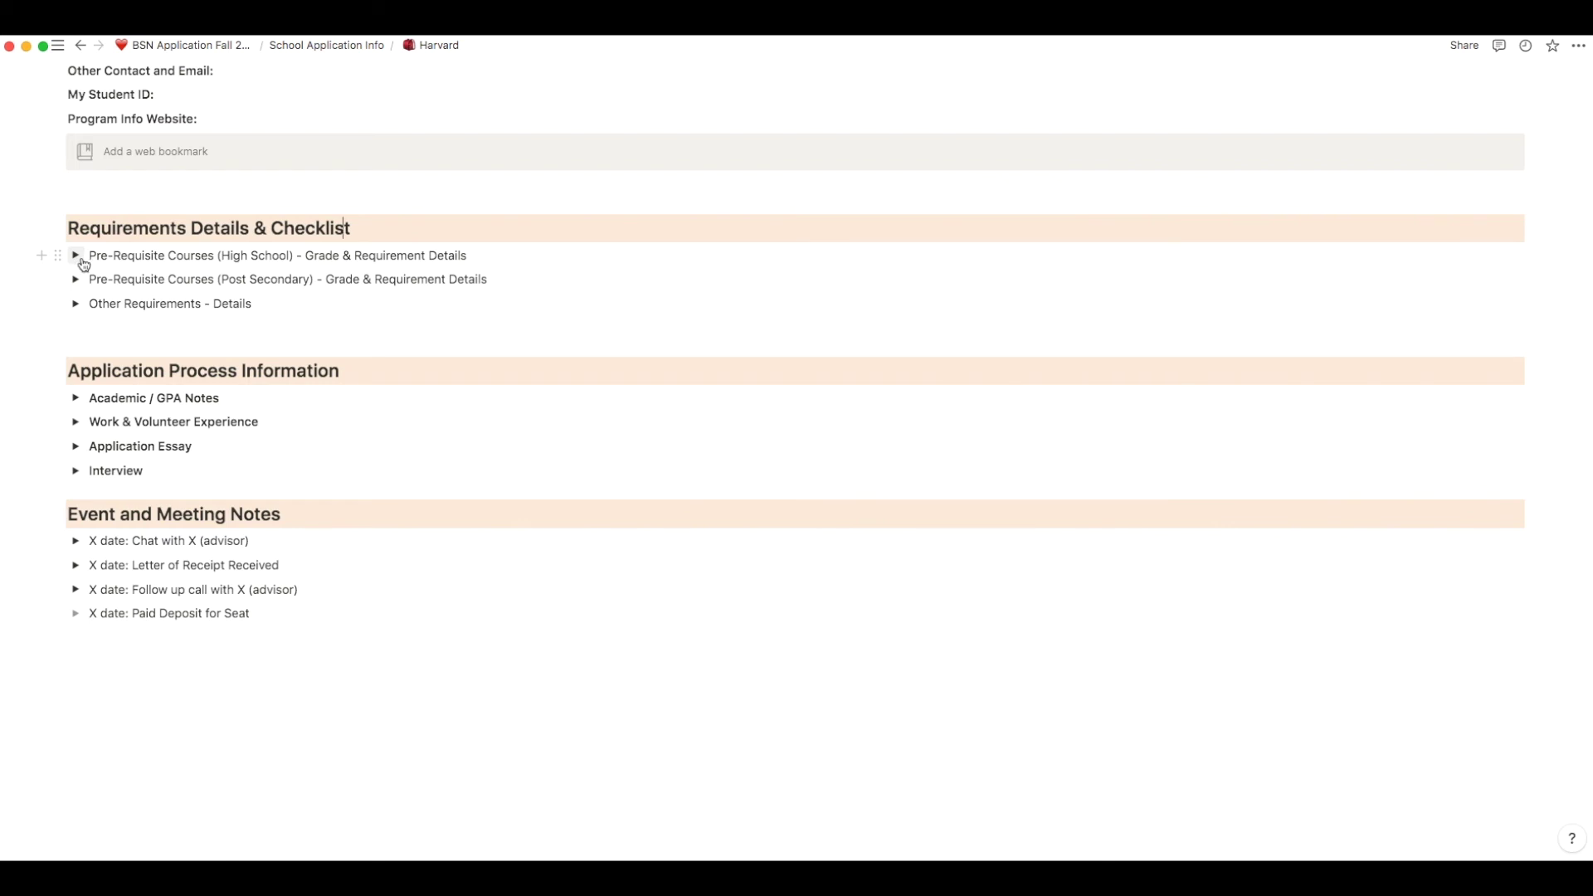
pyautogui.click(75, 258)
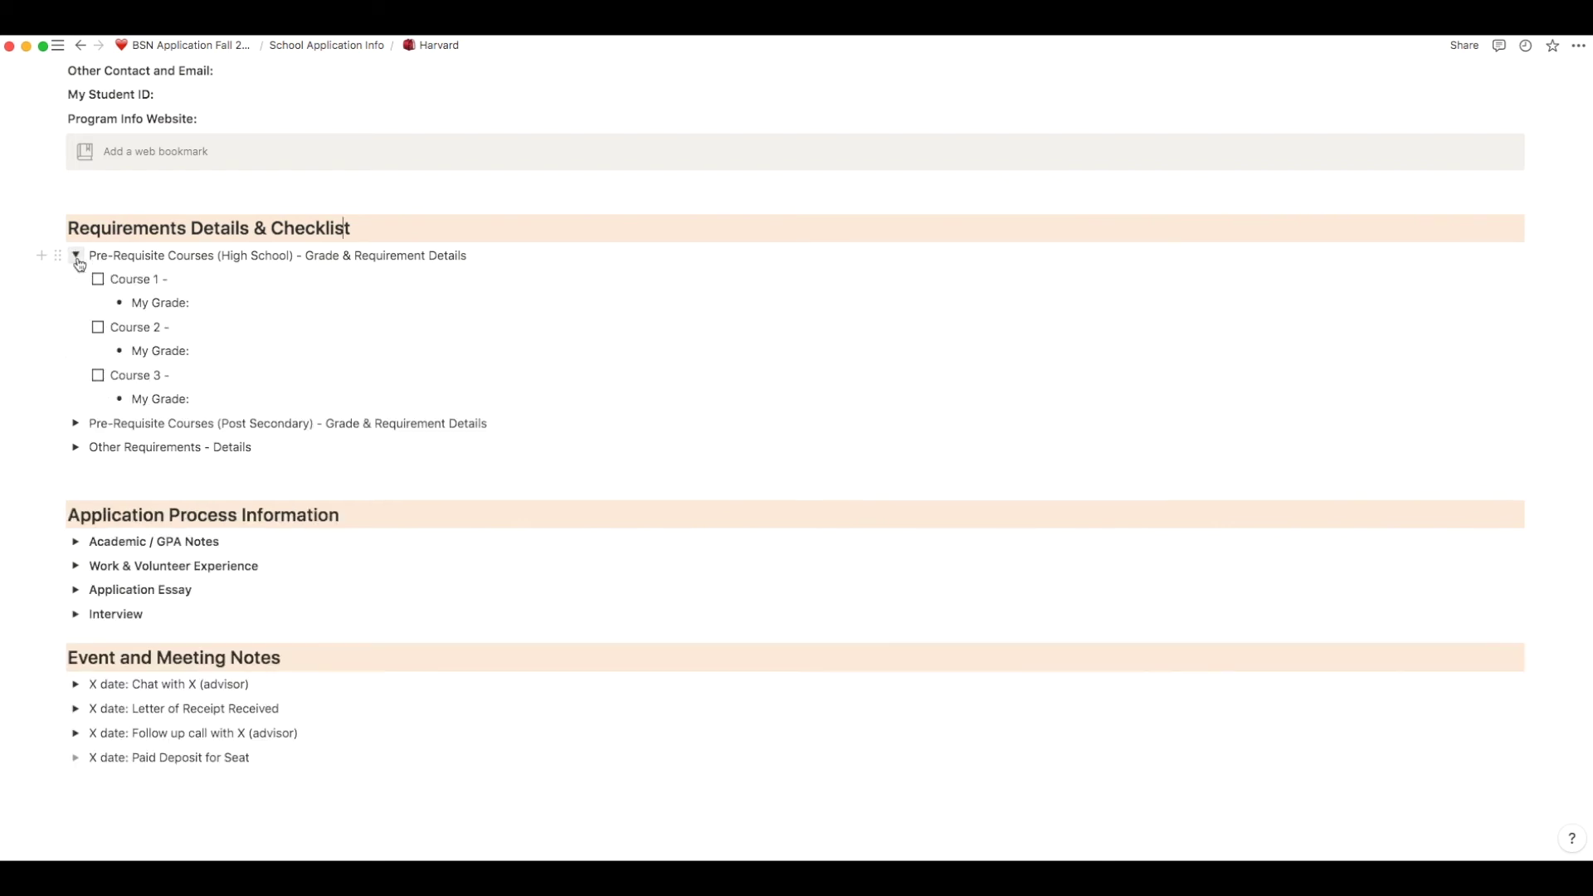
pyautogui.write('Chemistry 11 - ')
pyautogui.write('7')
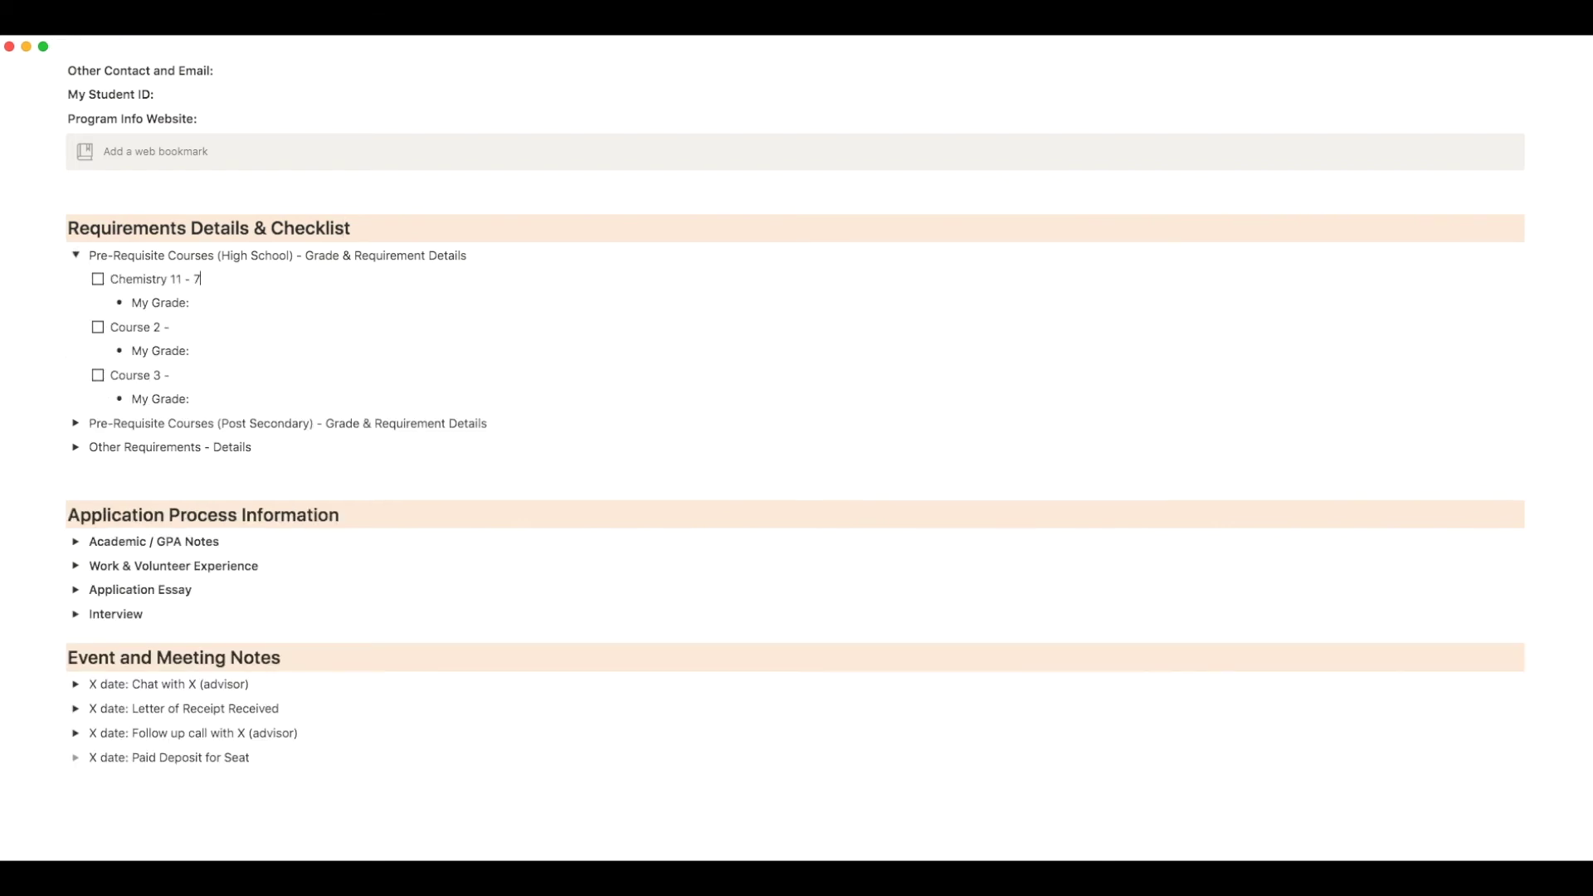
pyautogui.write('5%')
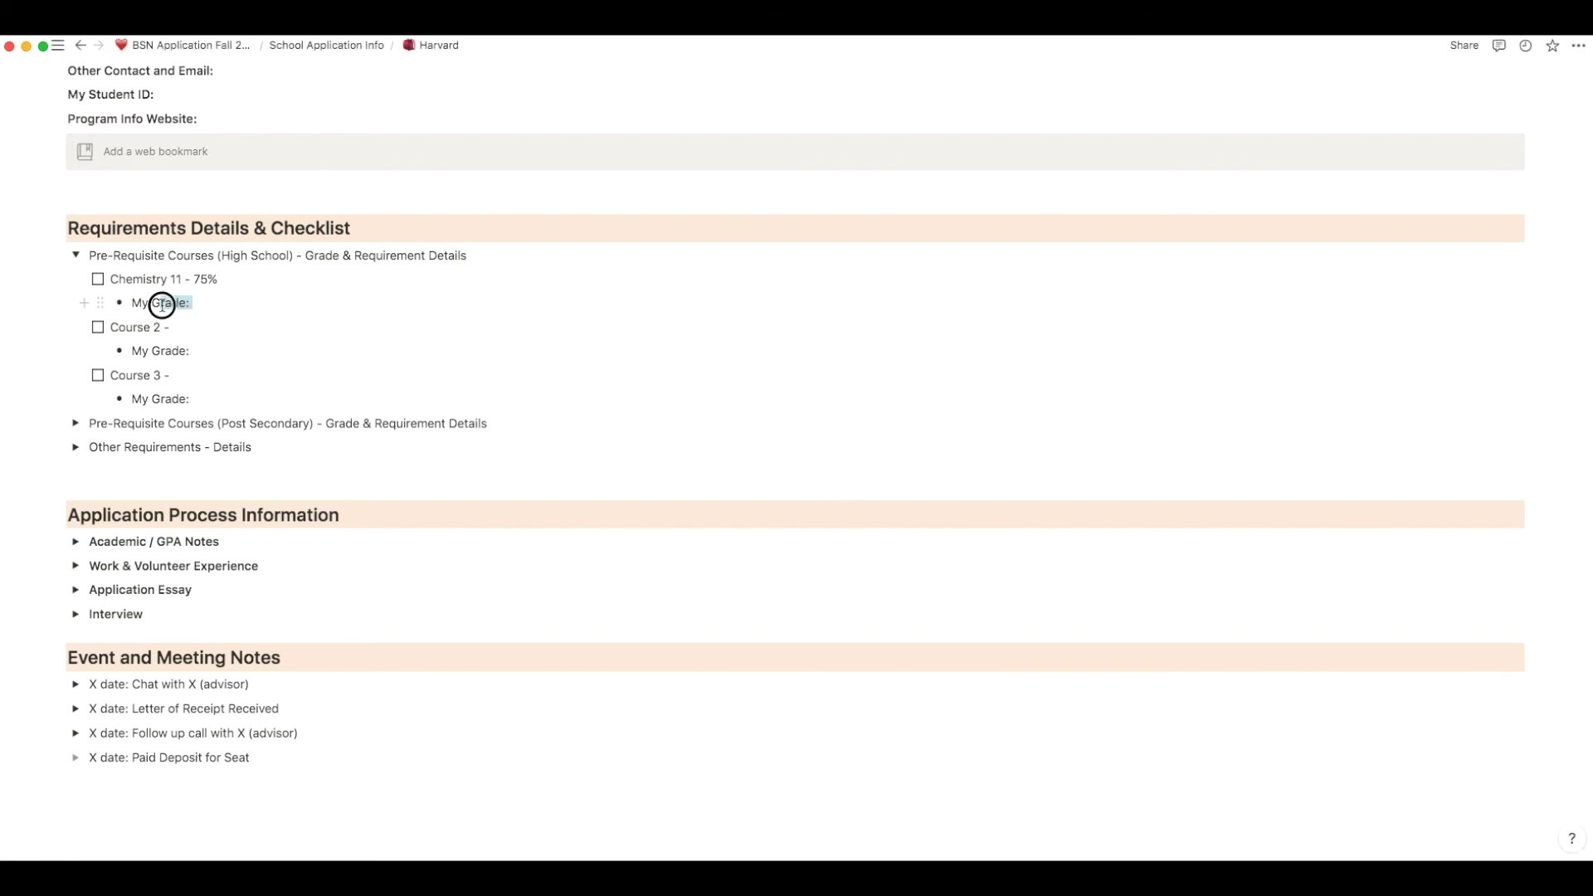
pyautogui.press('super+Return')
pyautogui.write('90%')
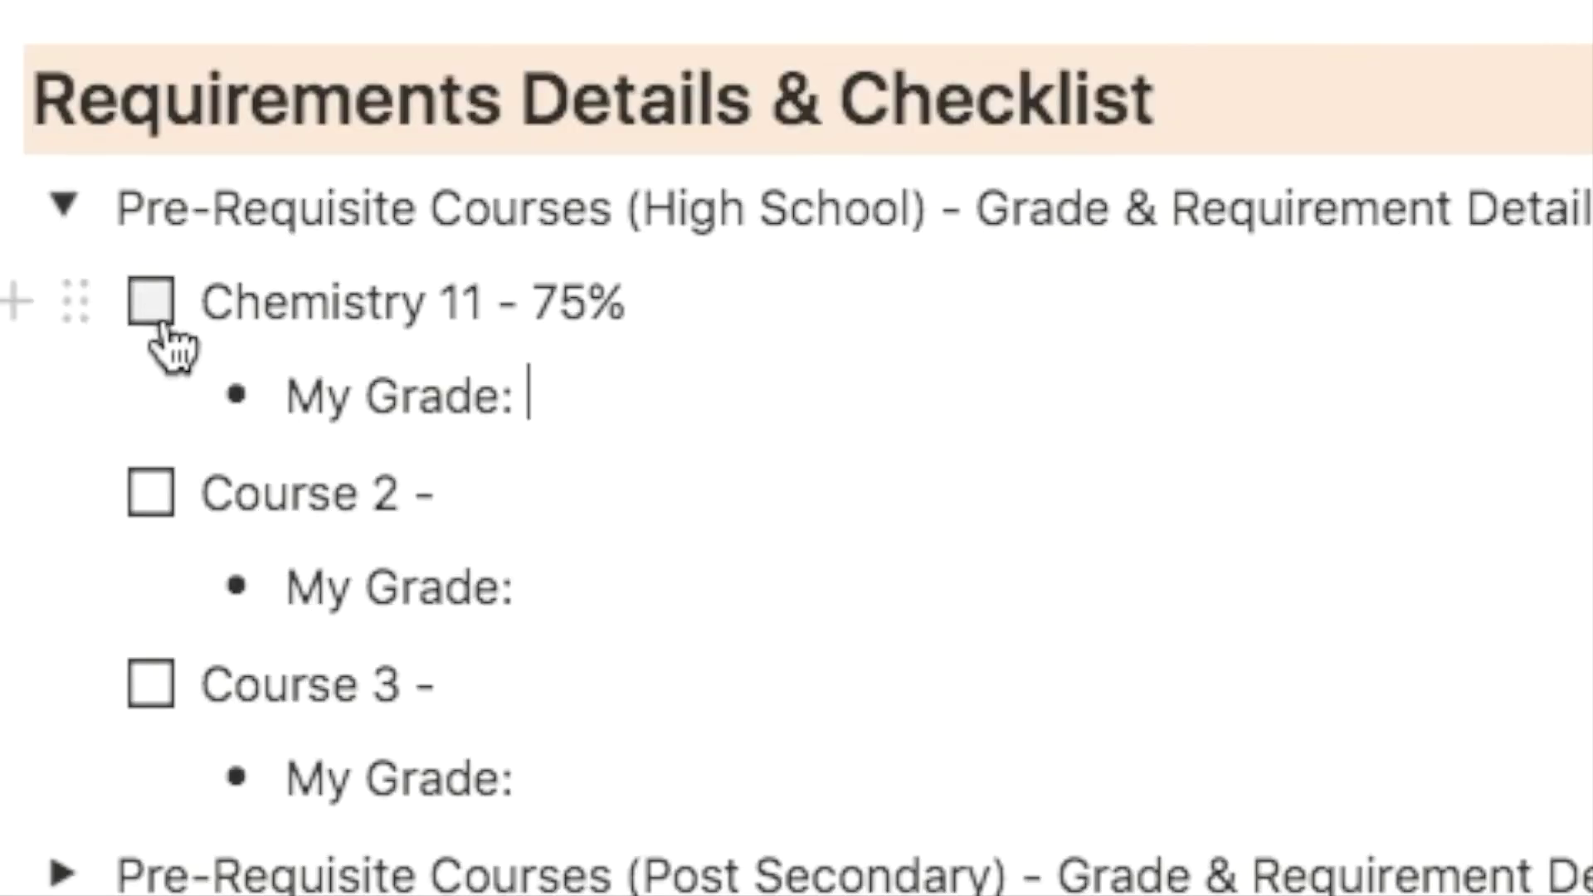
# Collapse the high-school and post-secondary course toggles and expand Other Requirements - Details
pyautogui.click(152, 302)
pyautogui.click(69, 297)
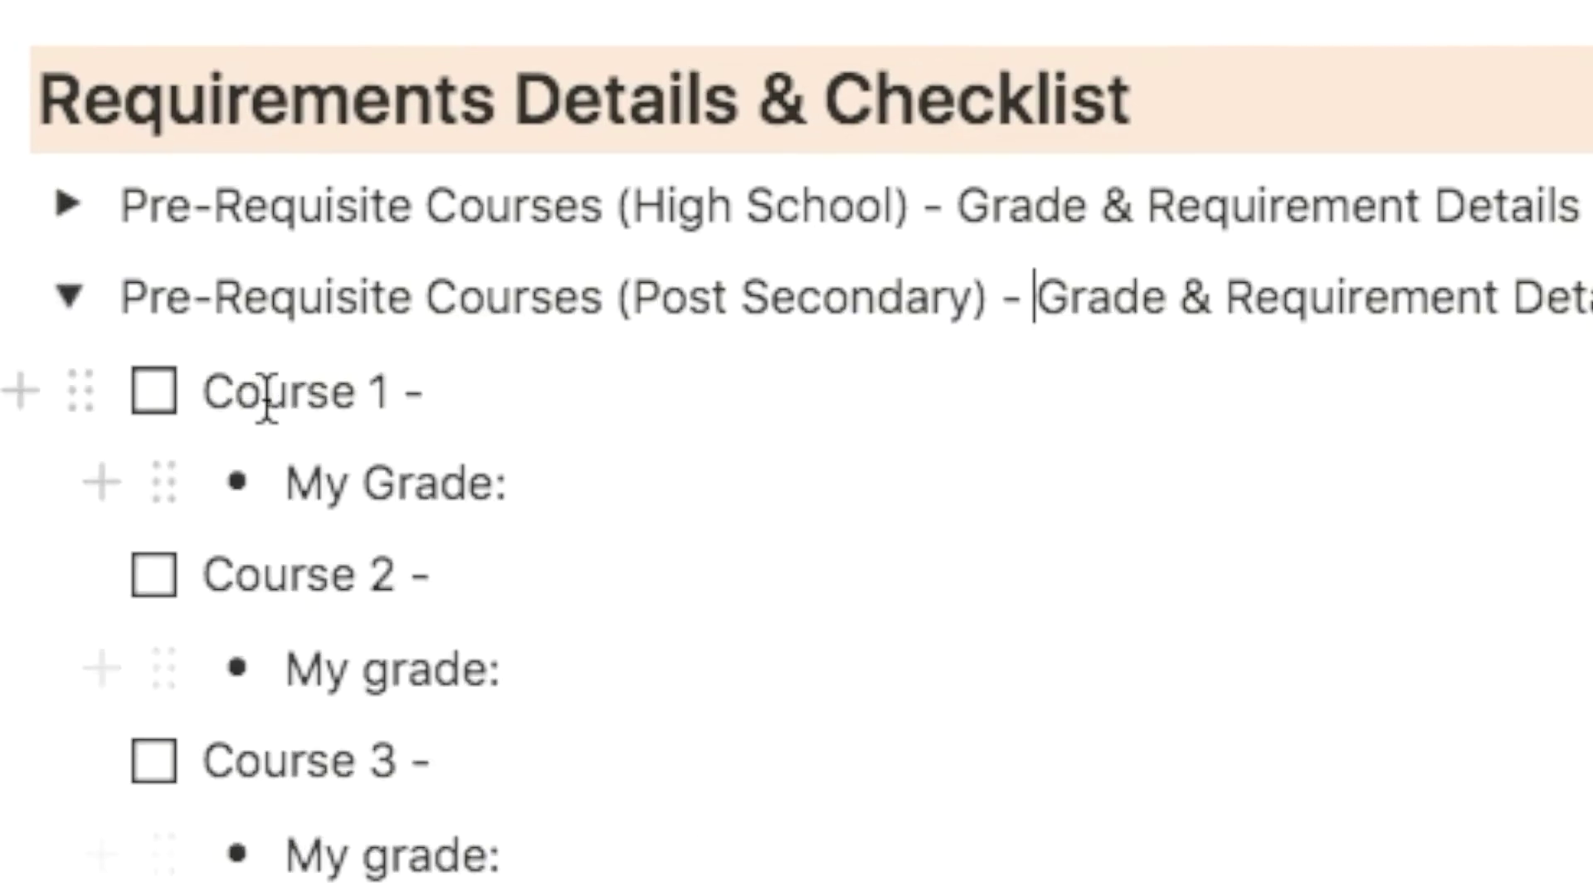
pyautogui.click(70, 296)
pyautogui.click(63, 301)
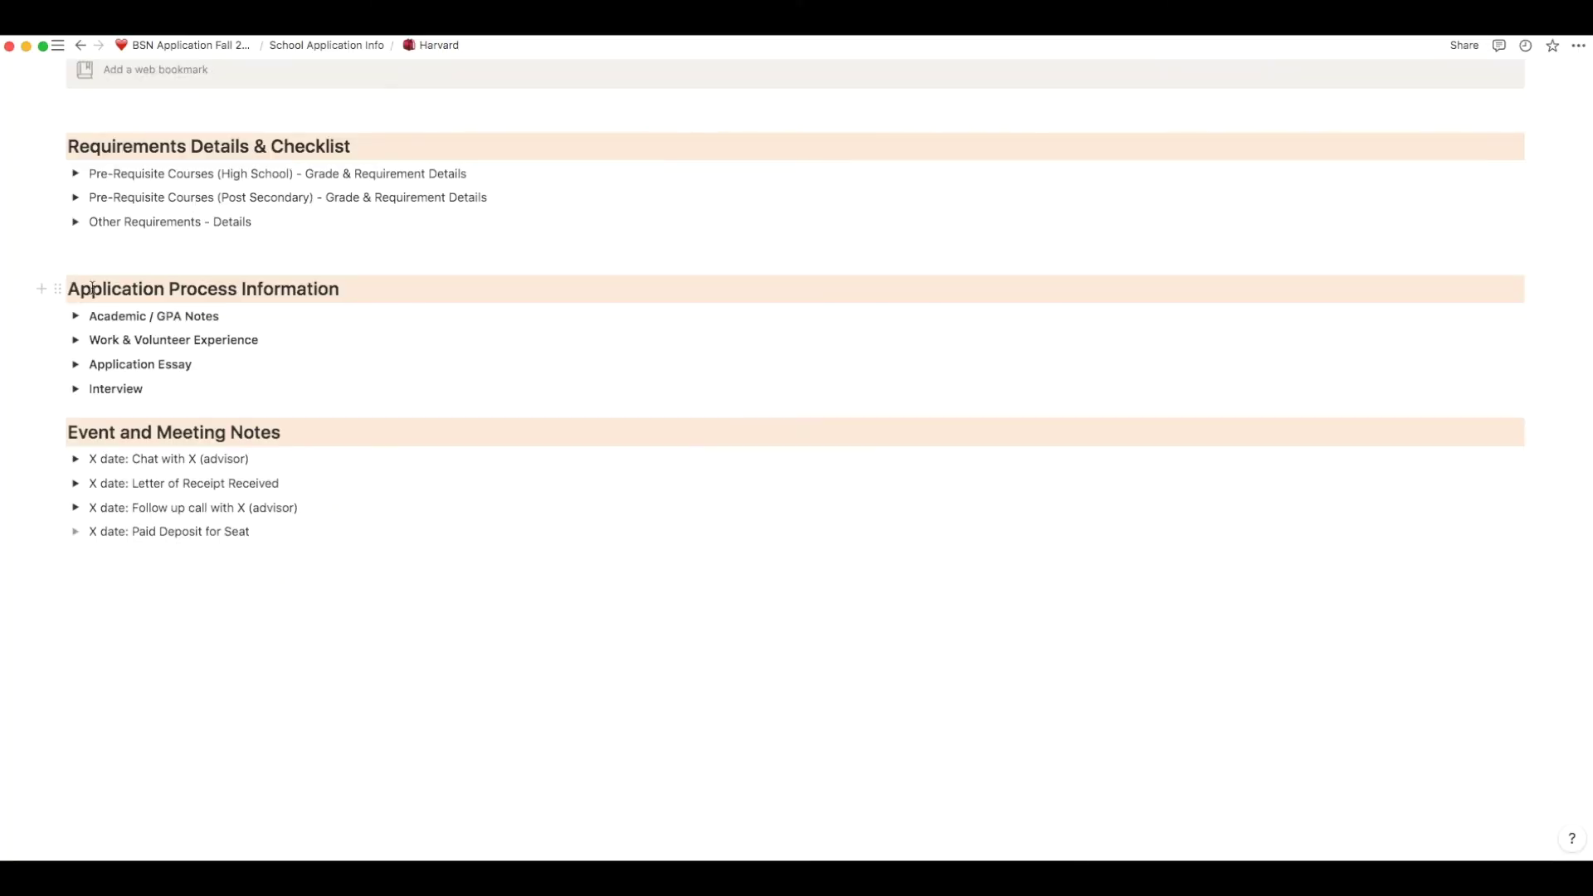
pyautogui.tripleClick(92, 287)
pyautogui.click(92, 287)
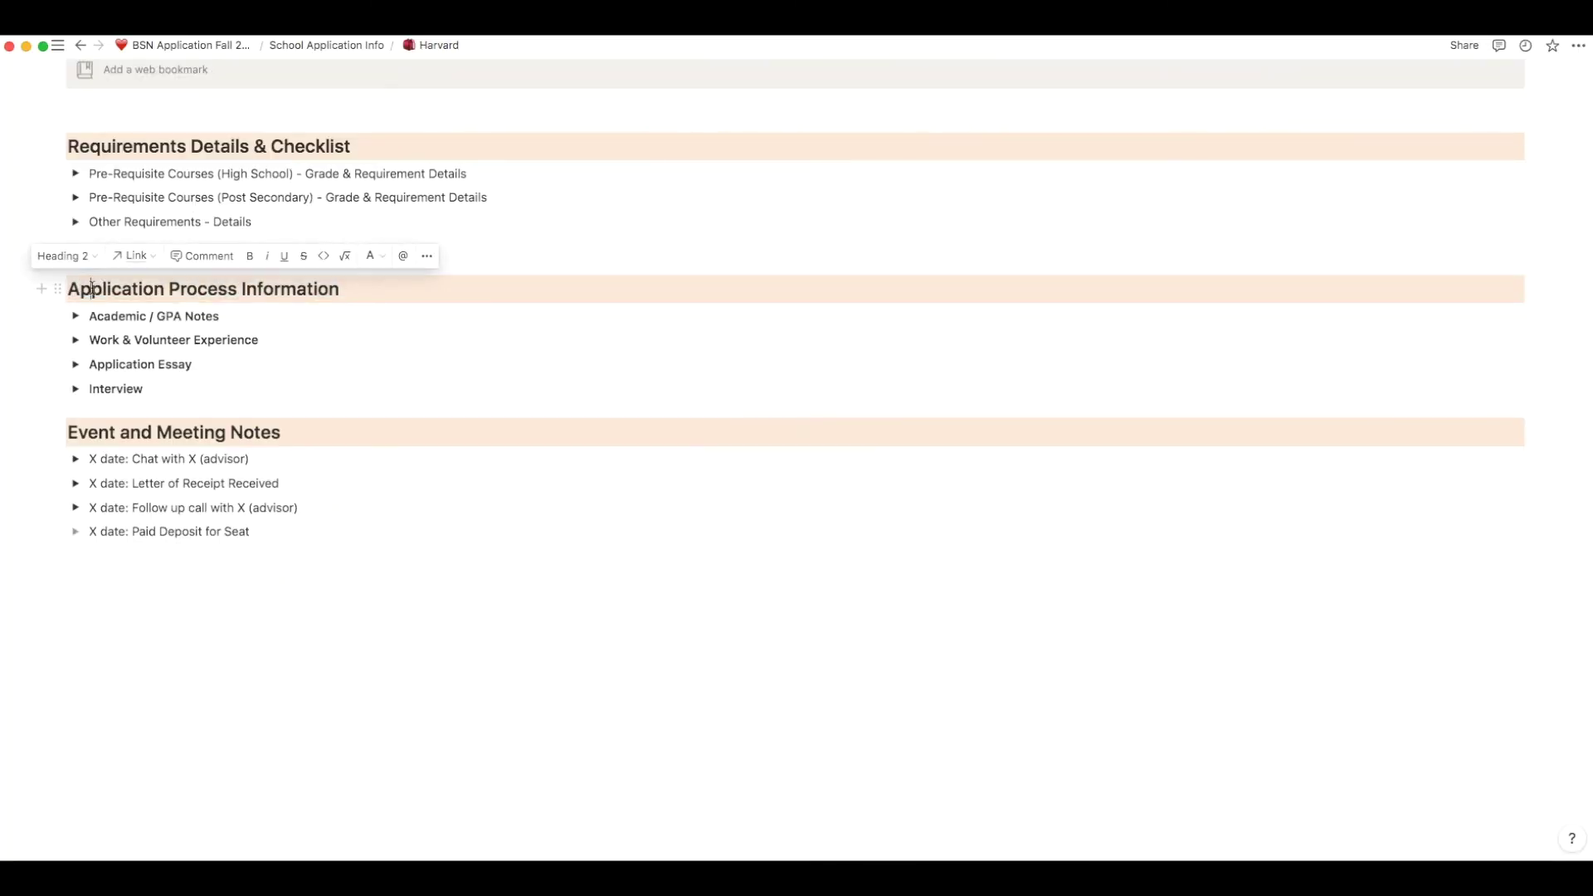
pyautogui.click(75, 316)
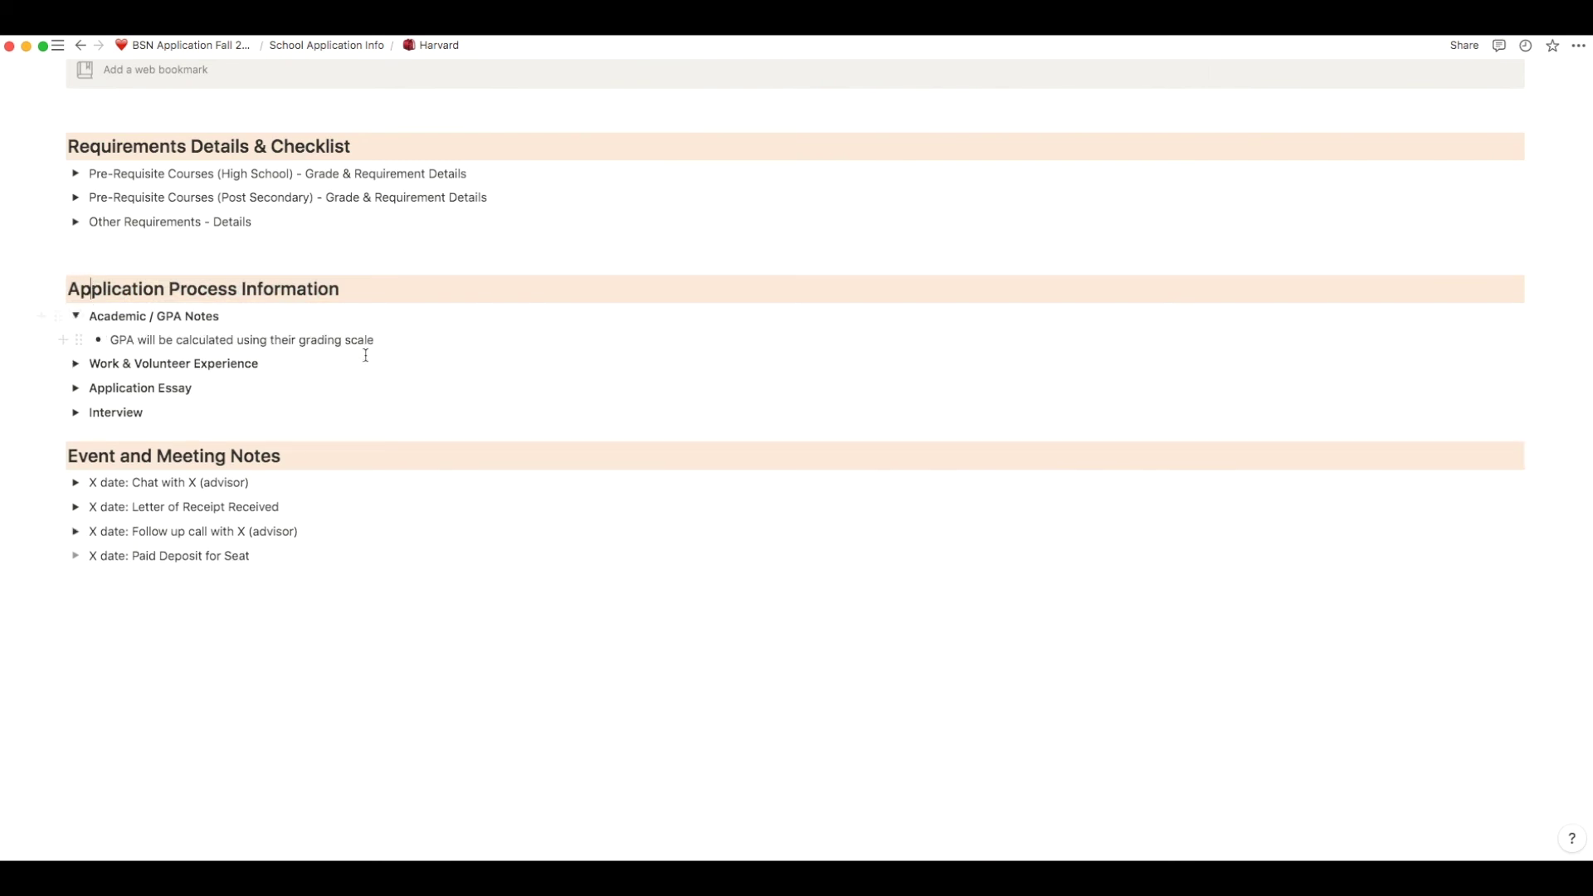
pyautogui.click(75, 317)
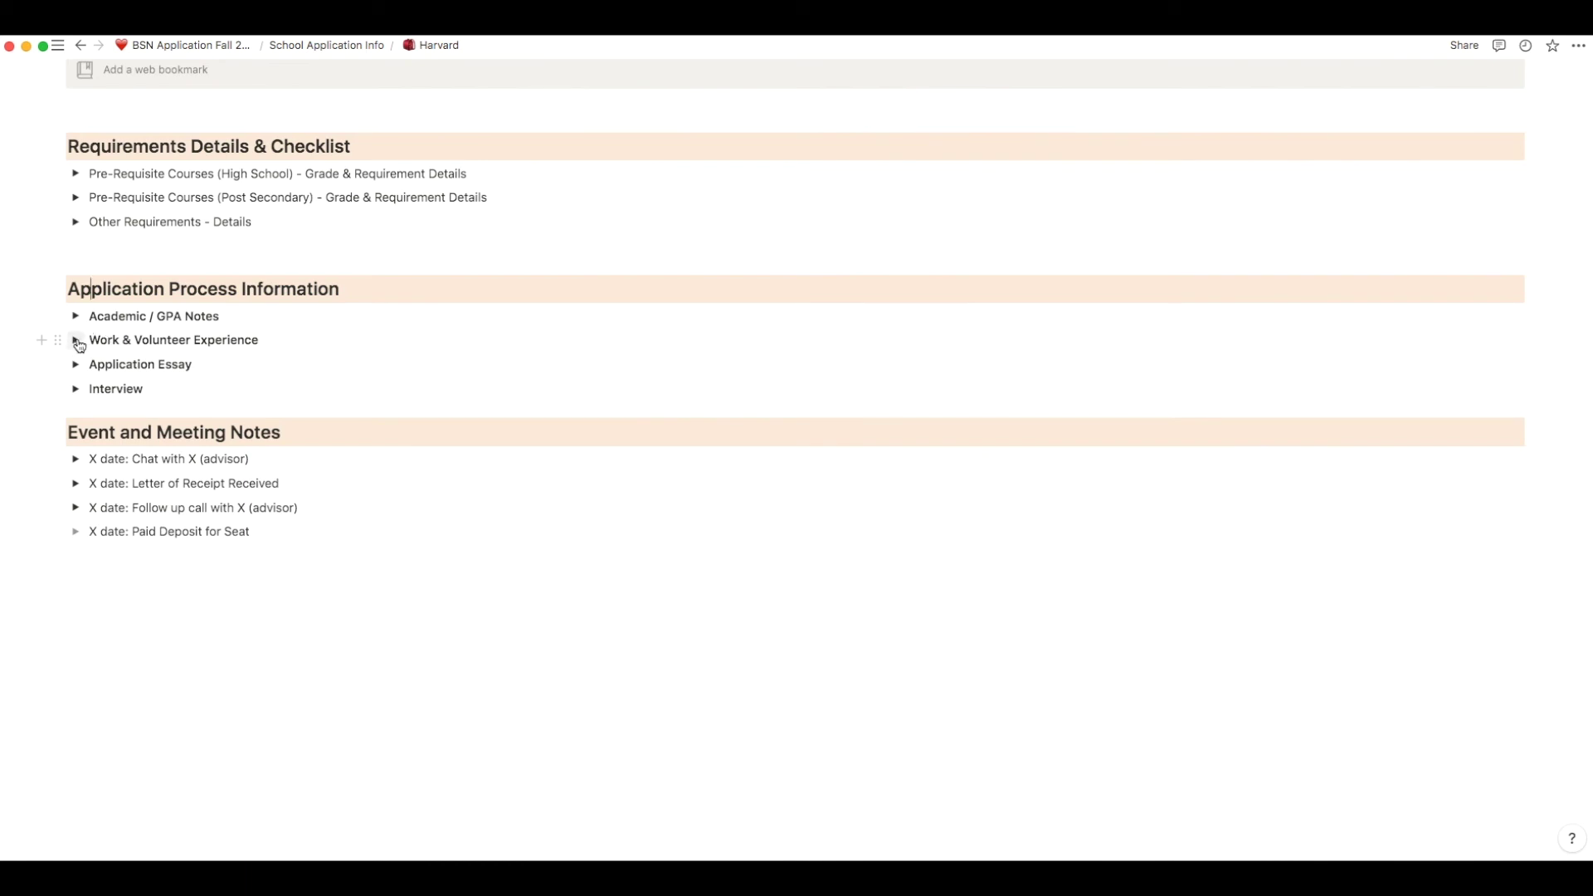
pyautogui.click(76, 341)
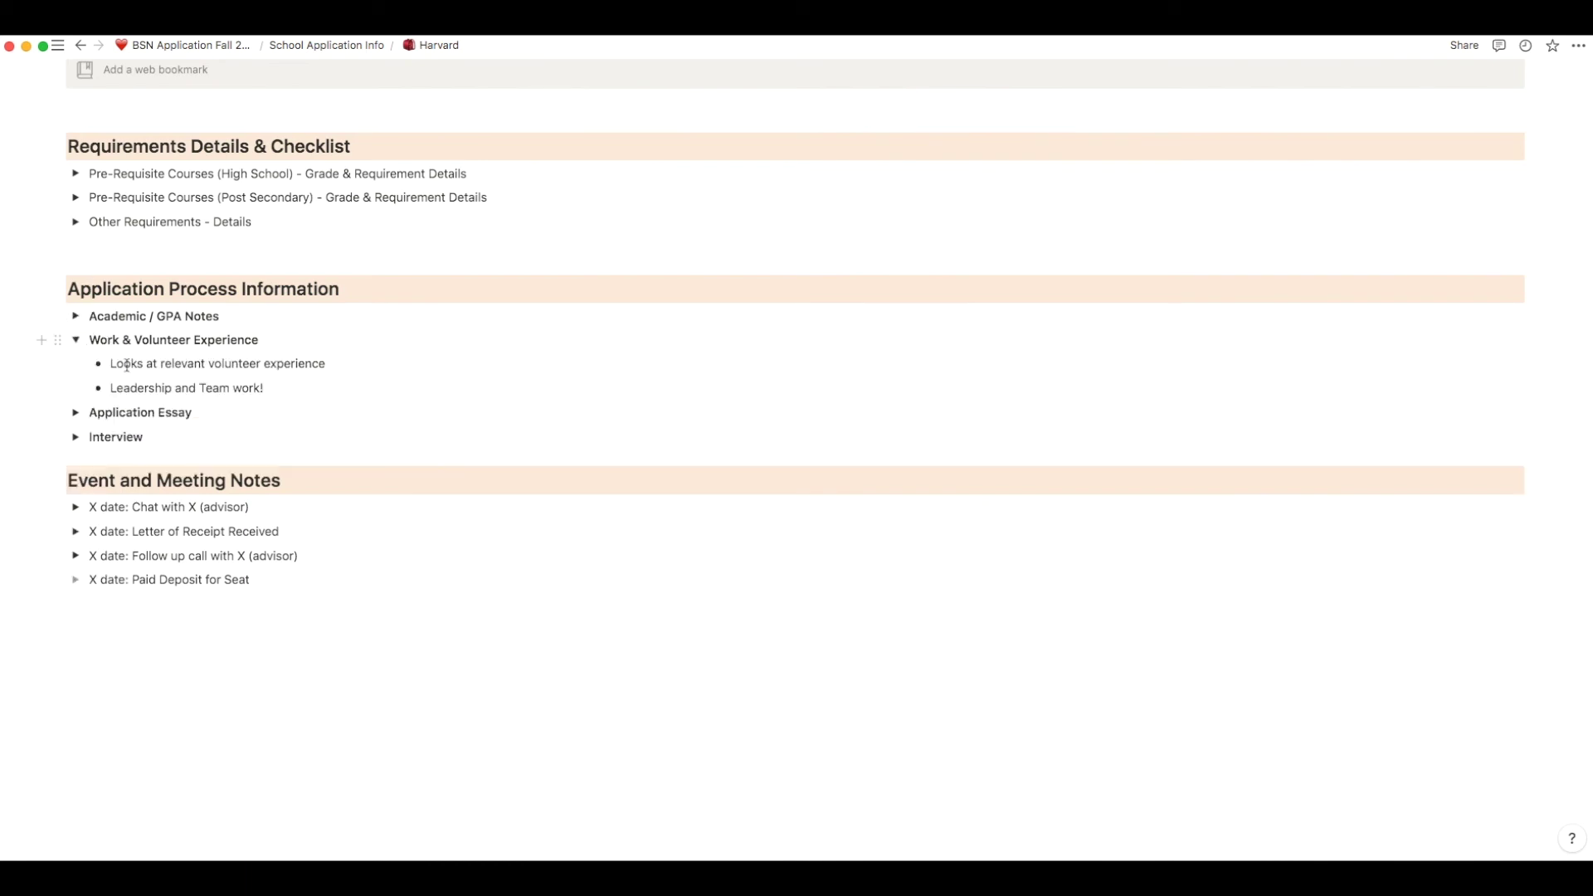
pyautogui.click(76, 340)
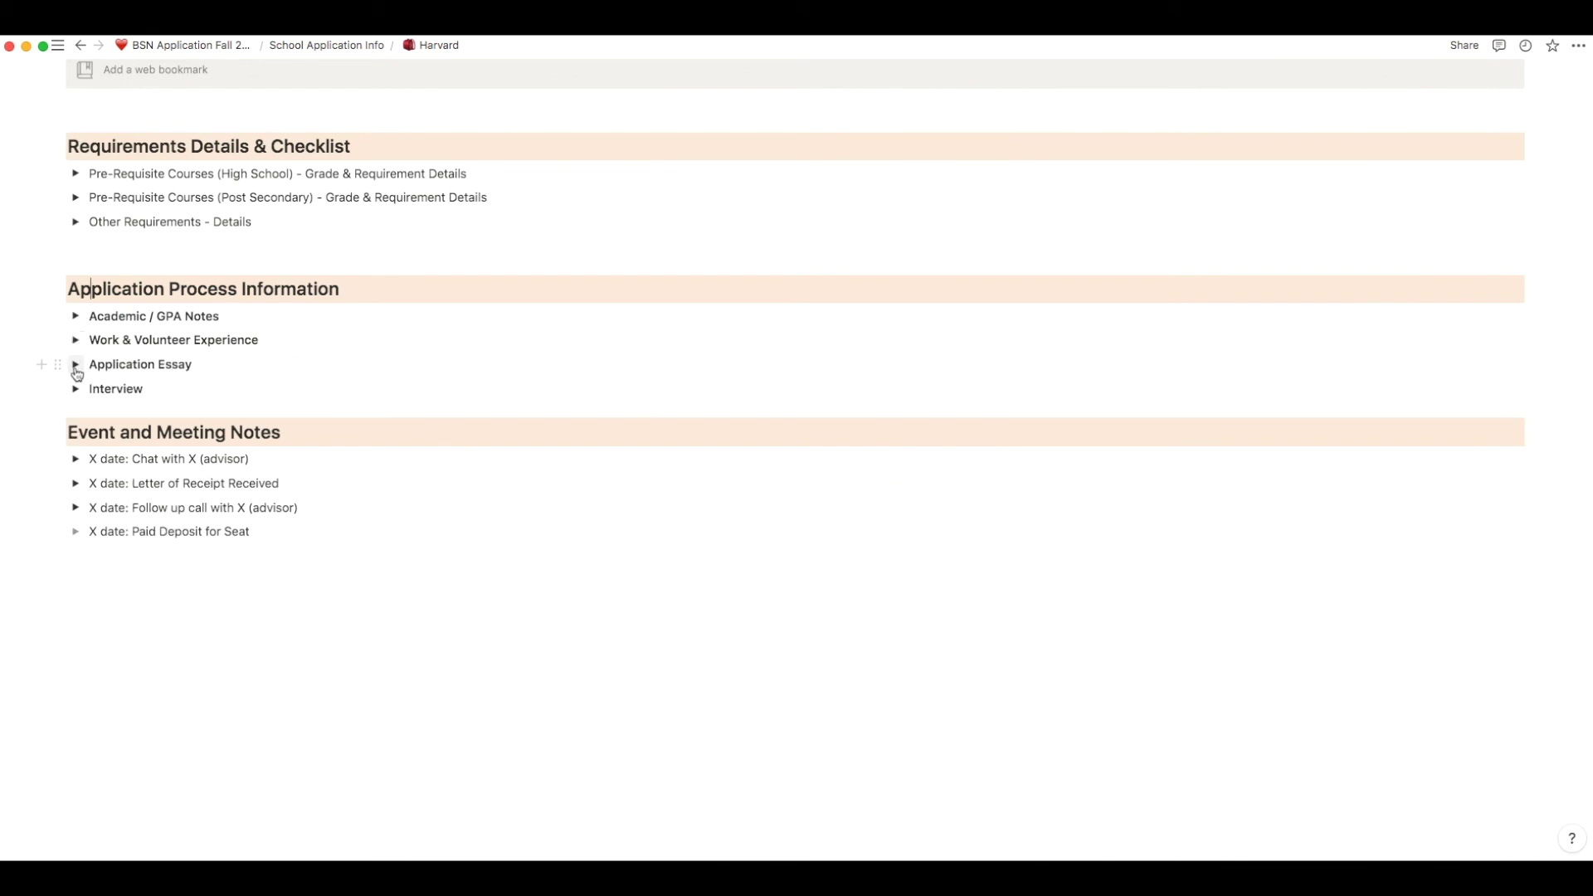
pyautogui.click(75, 365)
pyautogui.moveTo(114, 388); pyautogui.dragTo(253, 395)
pyautogui.click(97, 389)
pyautogui.click(75, 365)
pyautogui.click(75, 389)
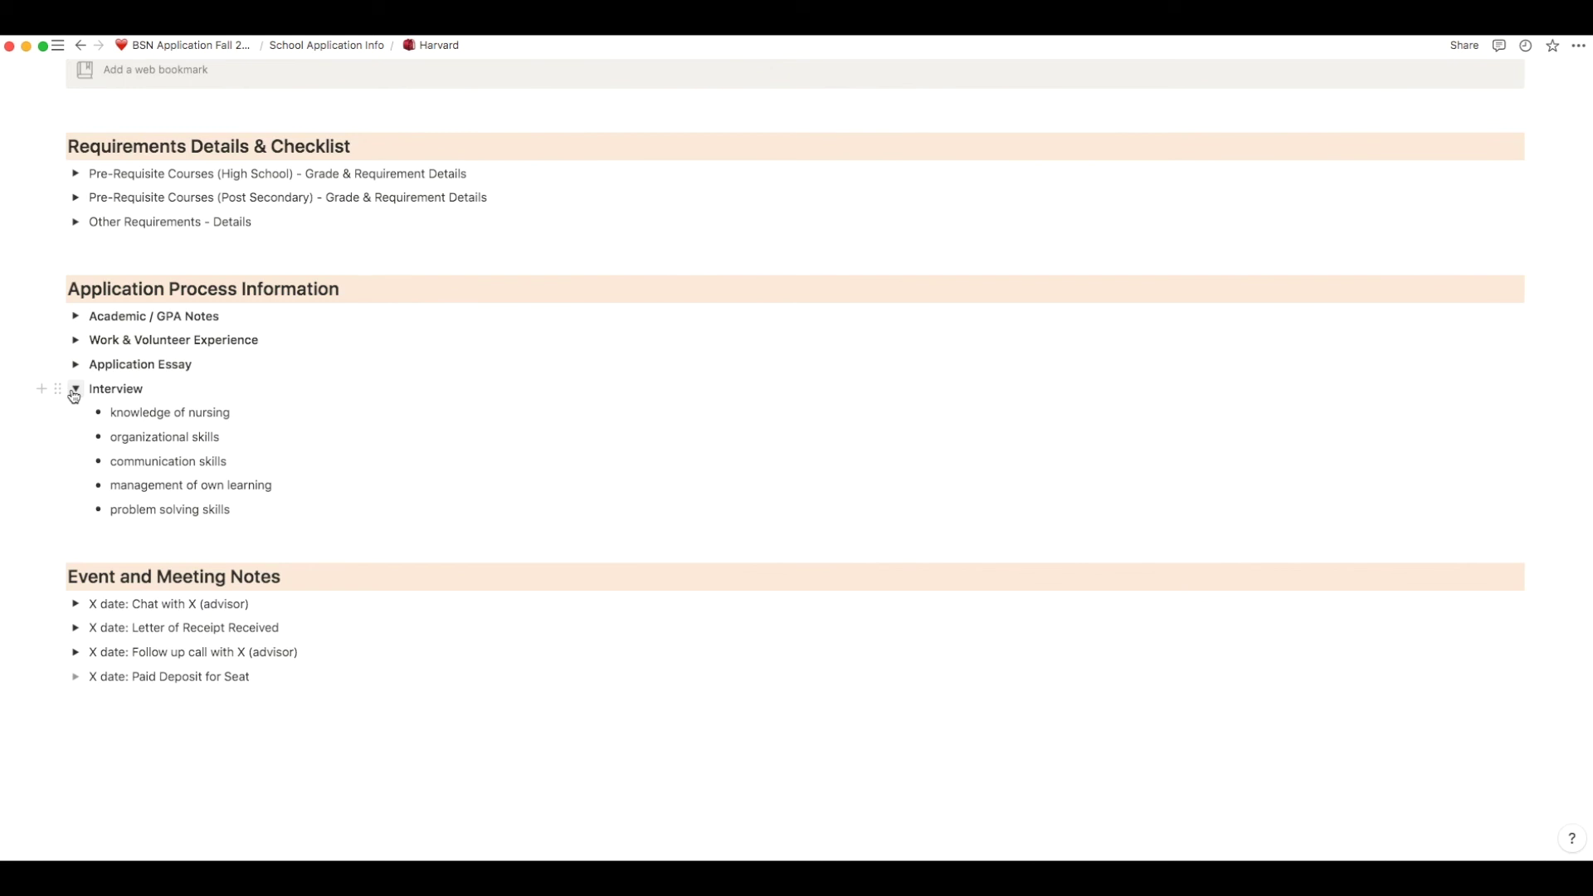
pyautogui.click(74, 389)
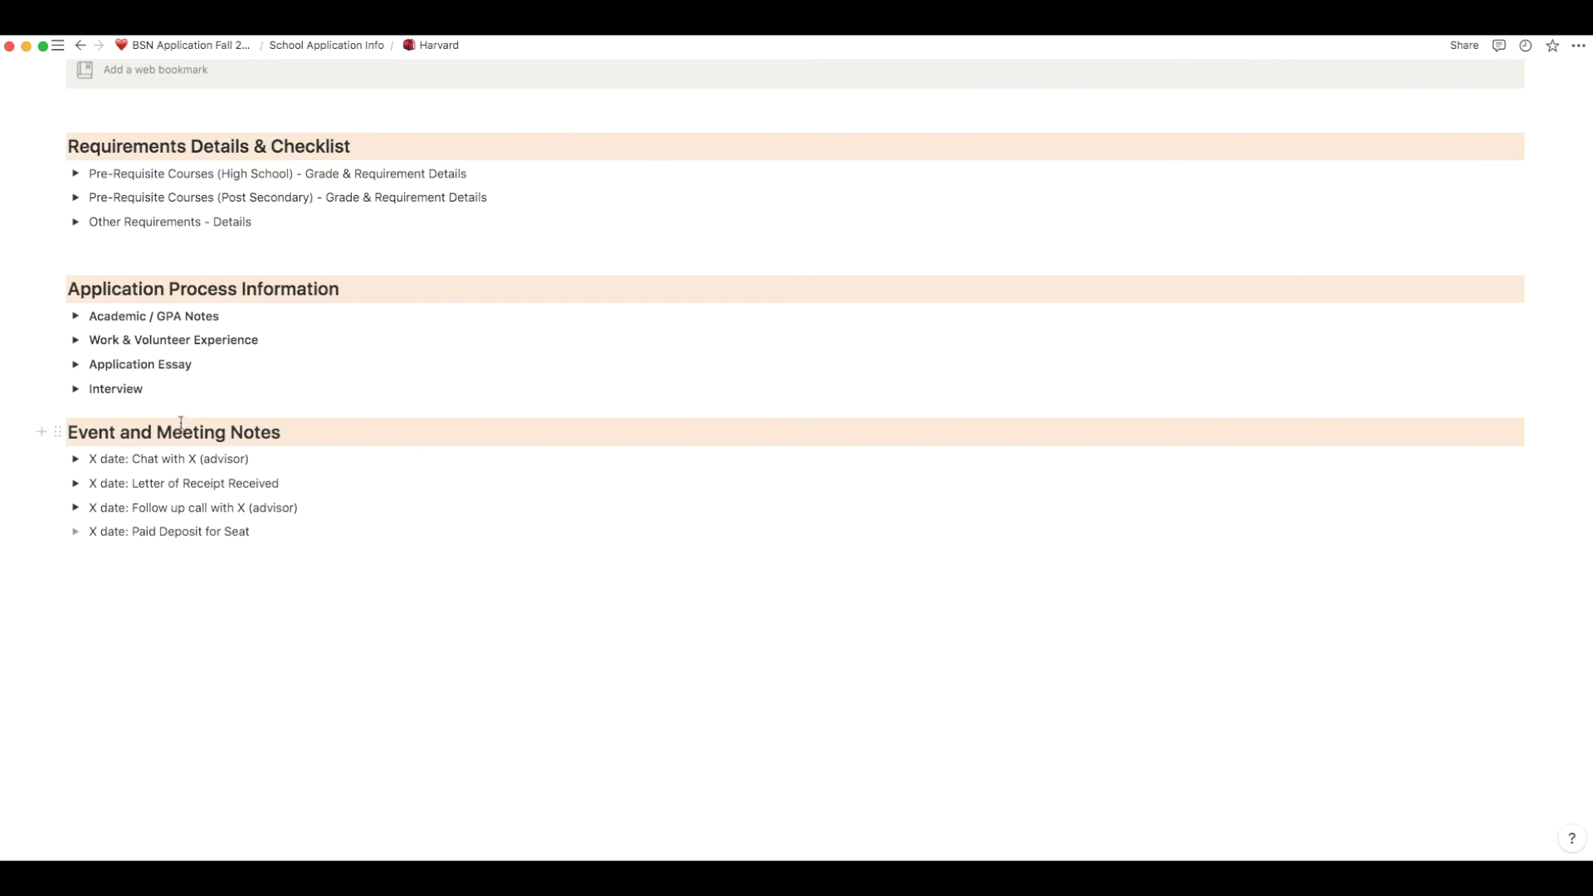
# Replace the first event note's 'X date' placeholder with 'October 1st, 2021'
pyautogui.tripleClick(224, 430)
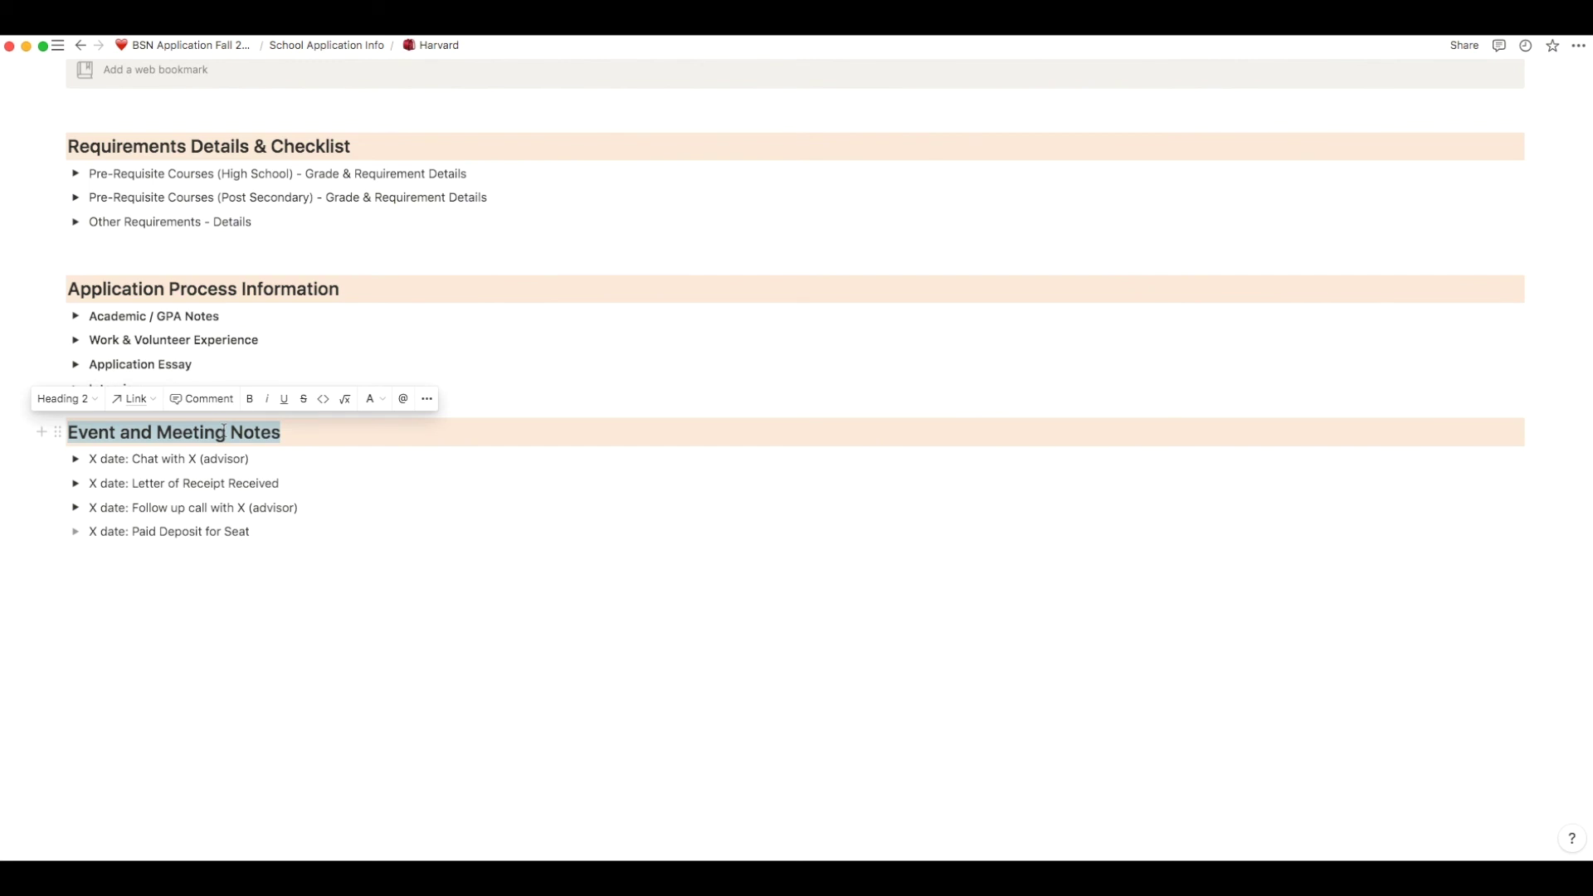
pyautogui.click(224, 430)
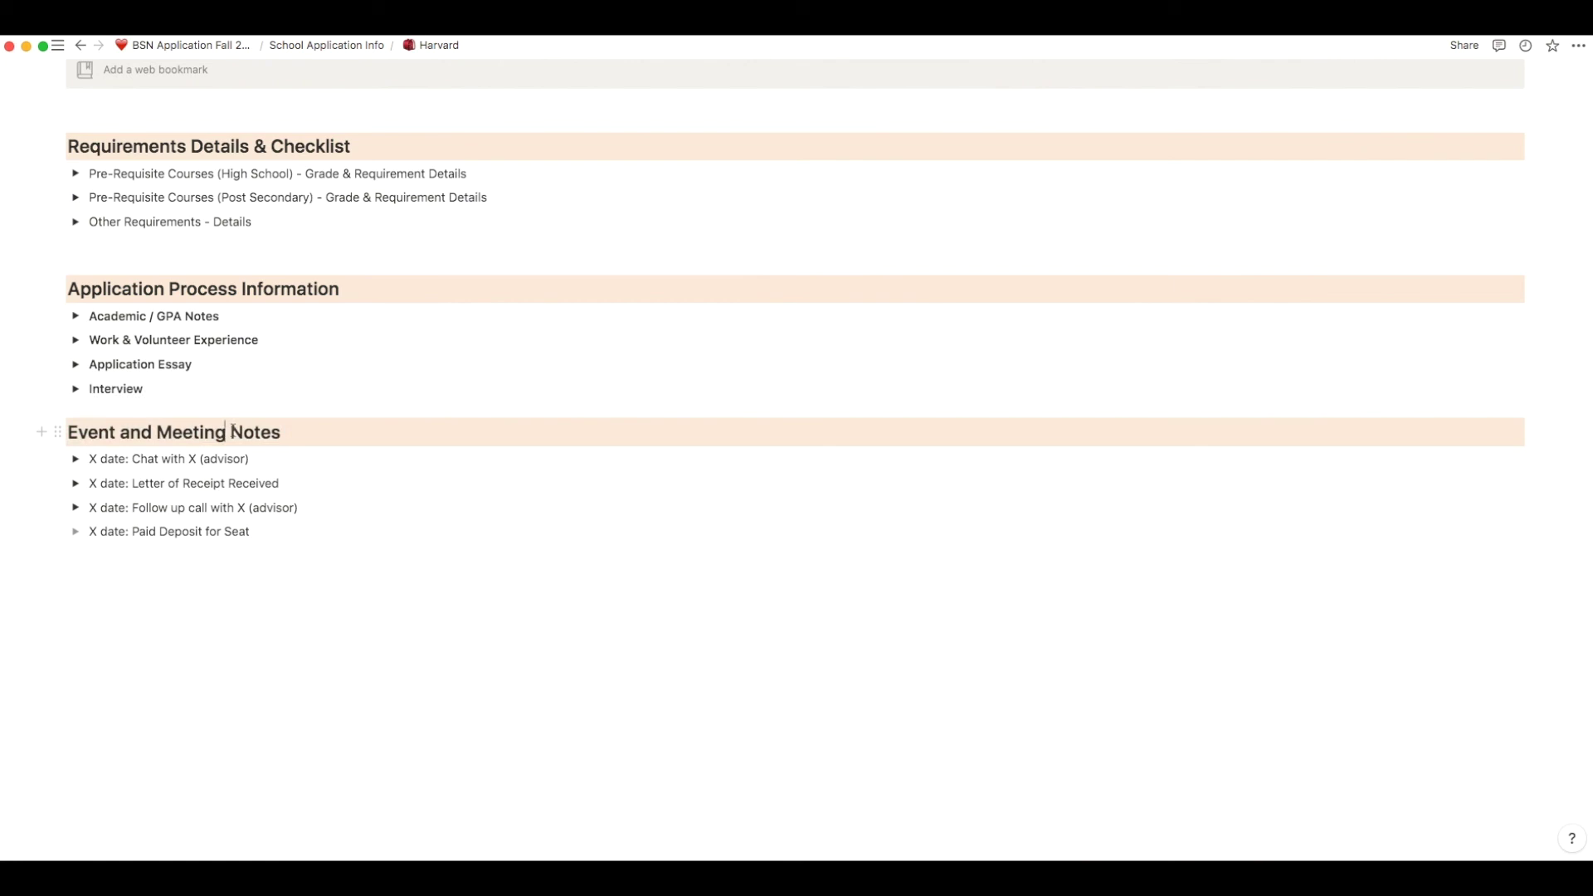
pyautogui.click(130, 458)
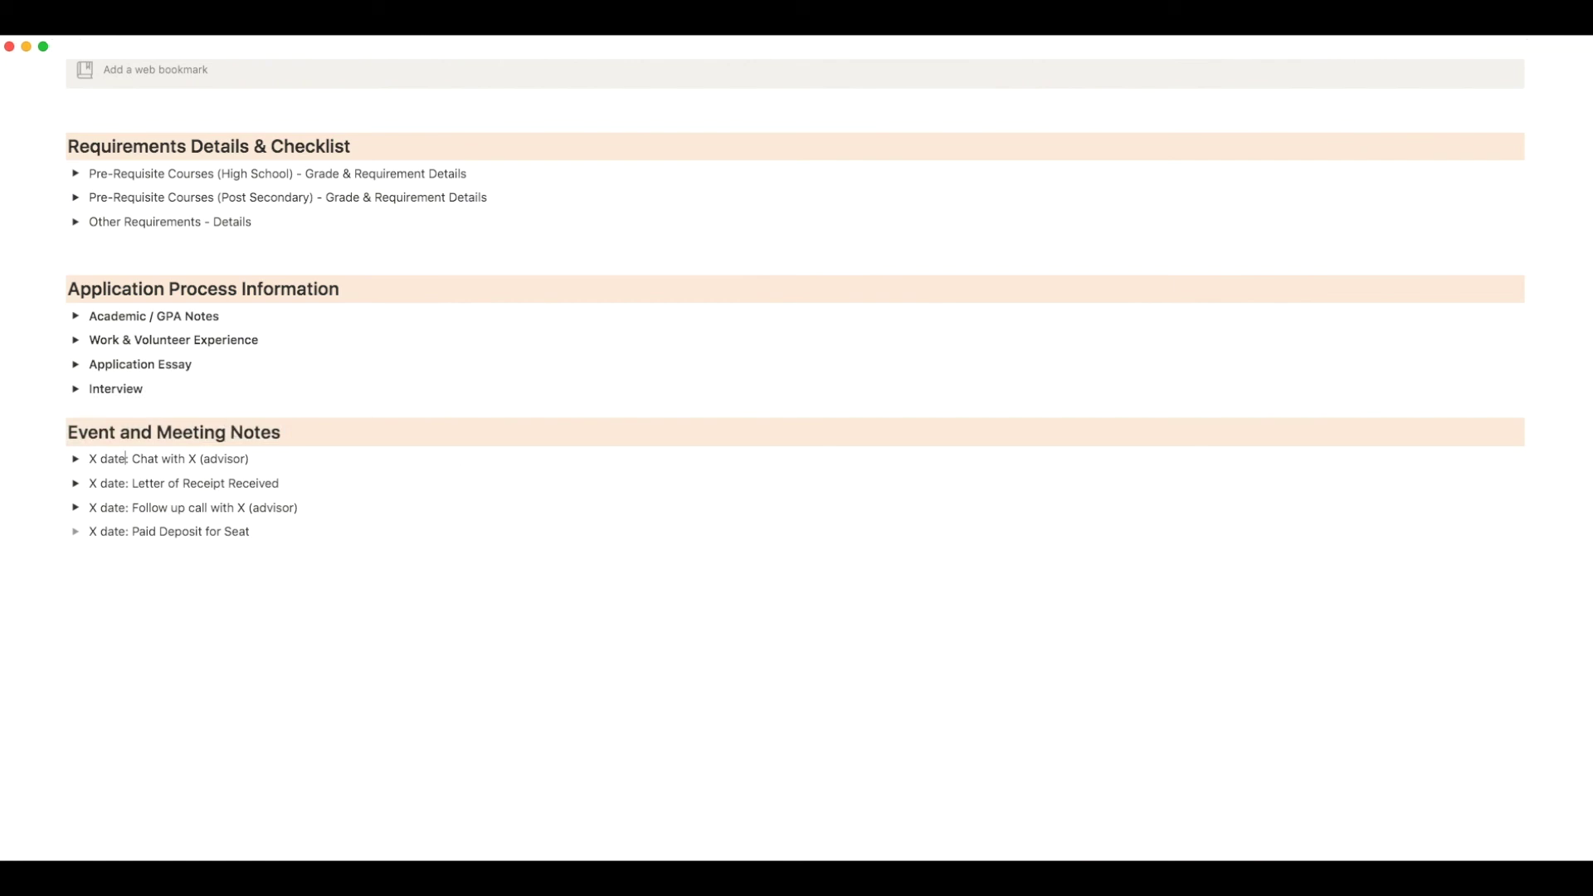
pyautogui.press('BackSpace')
pyautogui.press('BackSpace')
pyautogui.press('BackSpace')
pyautogui.press('BackSpace')
pyautogui.press('BackSpace')
pyautogui.press('BackSpace')
pyautogui.press('BackSpace')
pyautogui.write('X date')
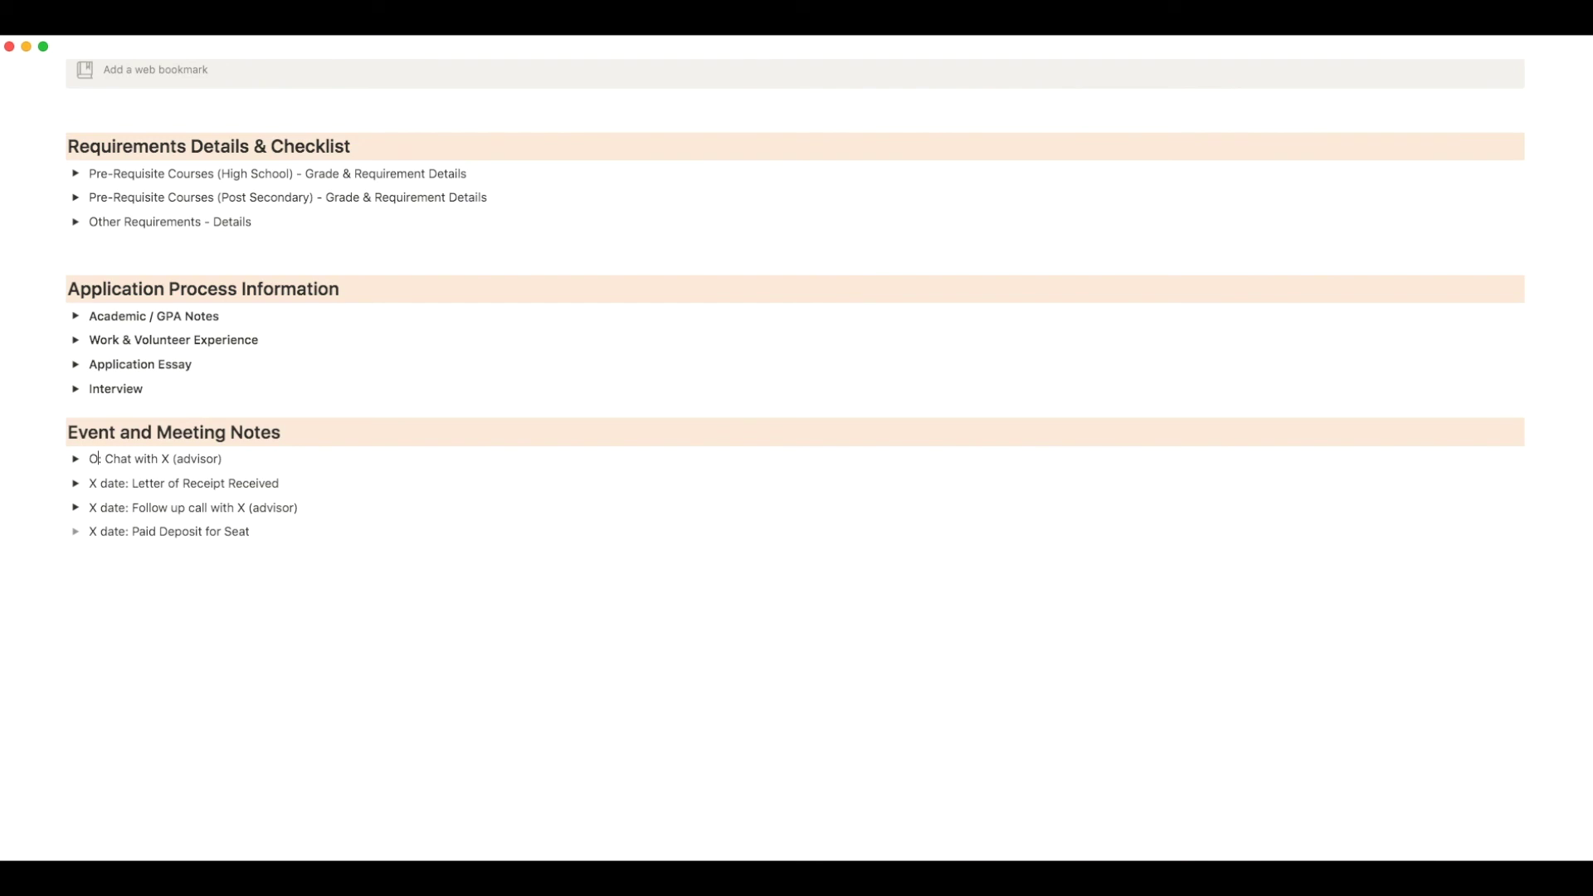
pyautogui.hotkey('shift', 'Left')
pyautogui.hotkey('shift', 'Left')
pyautogui.hotkey('shift', 'Left')
pyautogui.hotkey('shift', 'Left')
pyautogui.hotkey('shift', 'Left')
pyautogui.hotkey('shift', 'Left')
pyautogui.write('October 1st, 2021')
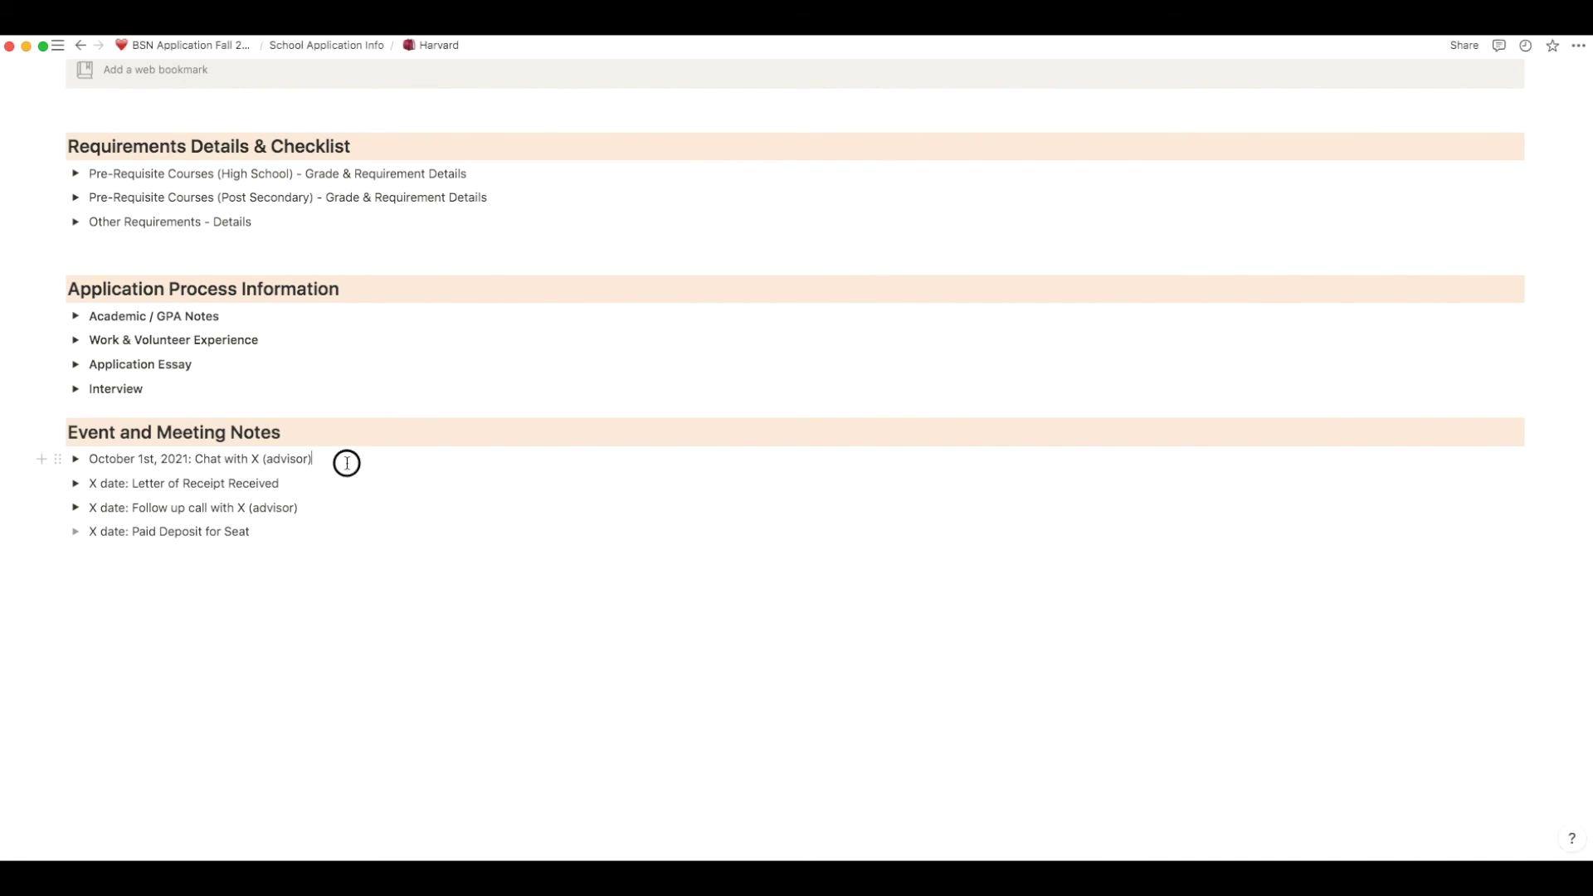
# Change 'Chat with X (advisor)' to 'Conversation with Advisor' in that note
pyautogui.moveTo(346, 463); pyautogui.dragTo(205, 463)
pyautogui.press('BackSpace')
pyautogui.write('Conve')
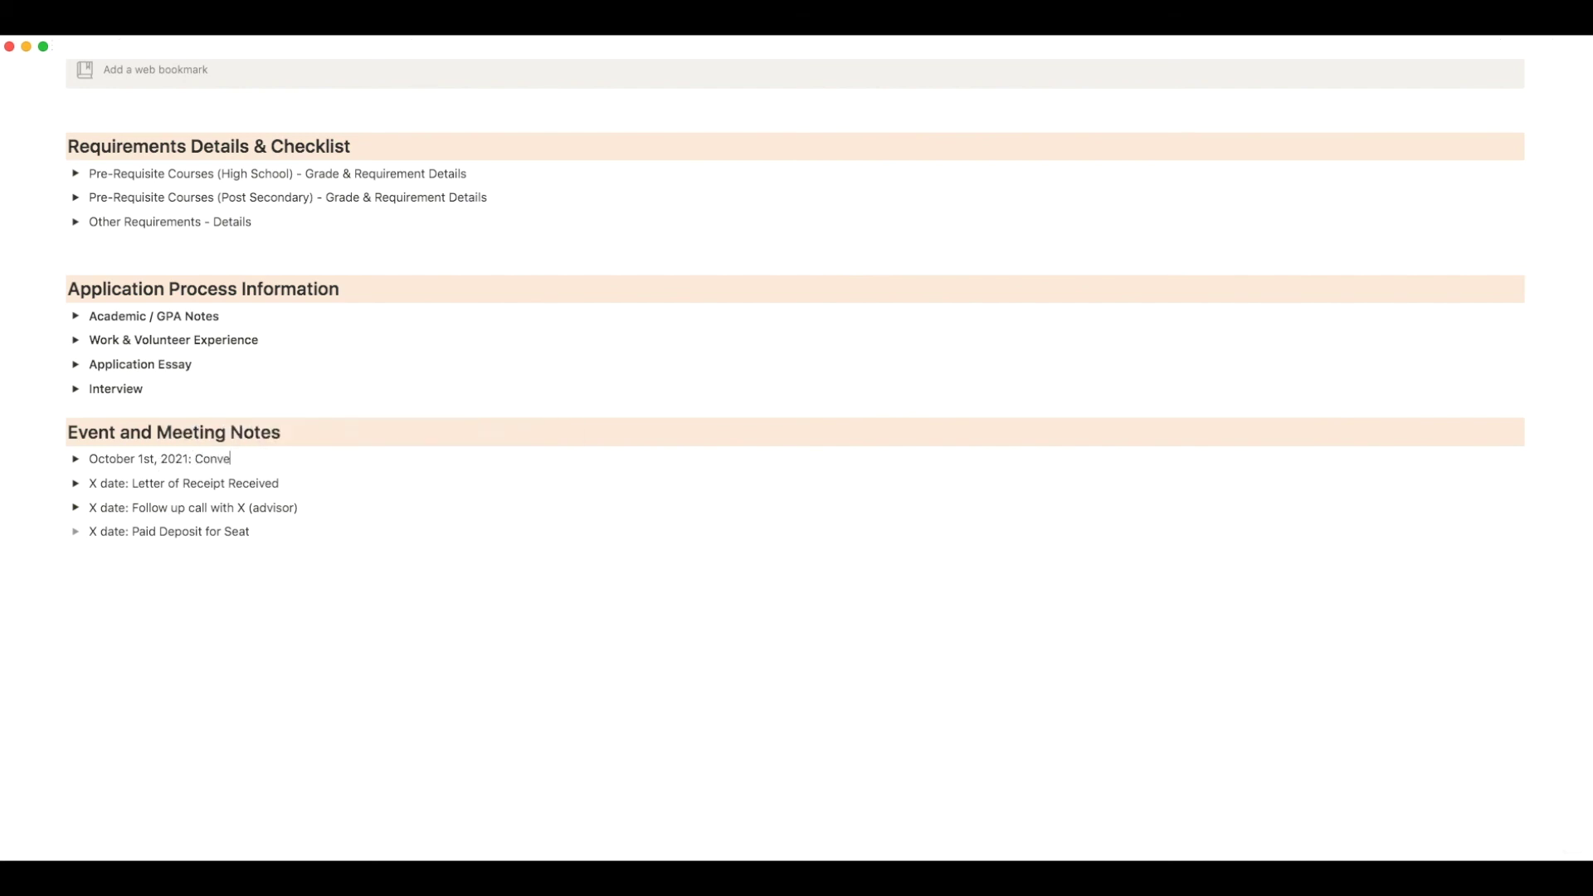
pyautogui.write('rsation with Advisor')
pyautogui.scroll(15, 292, 477)
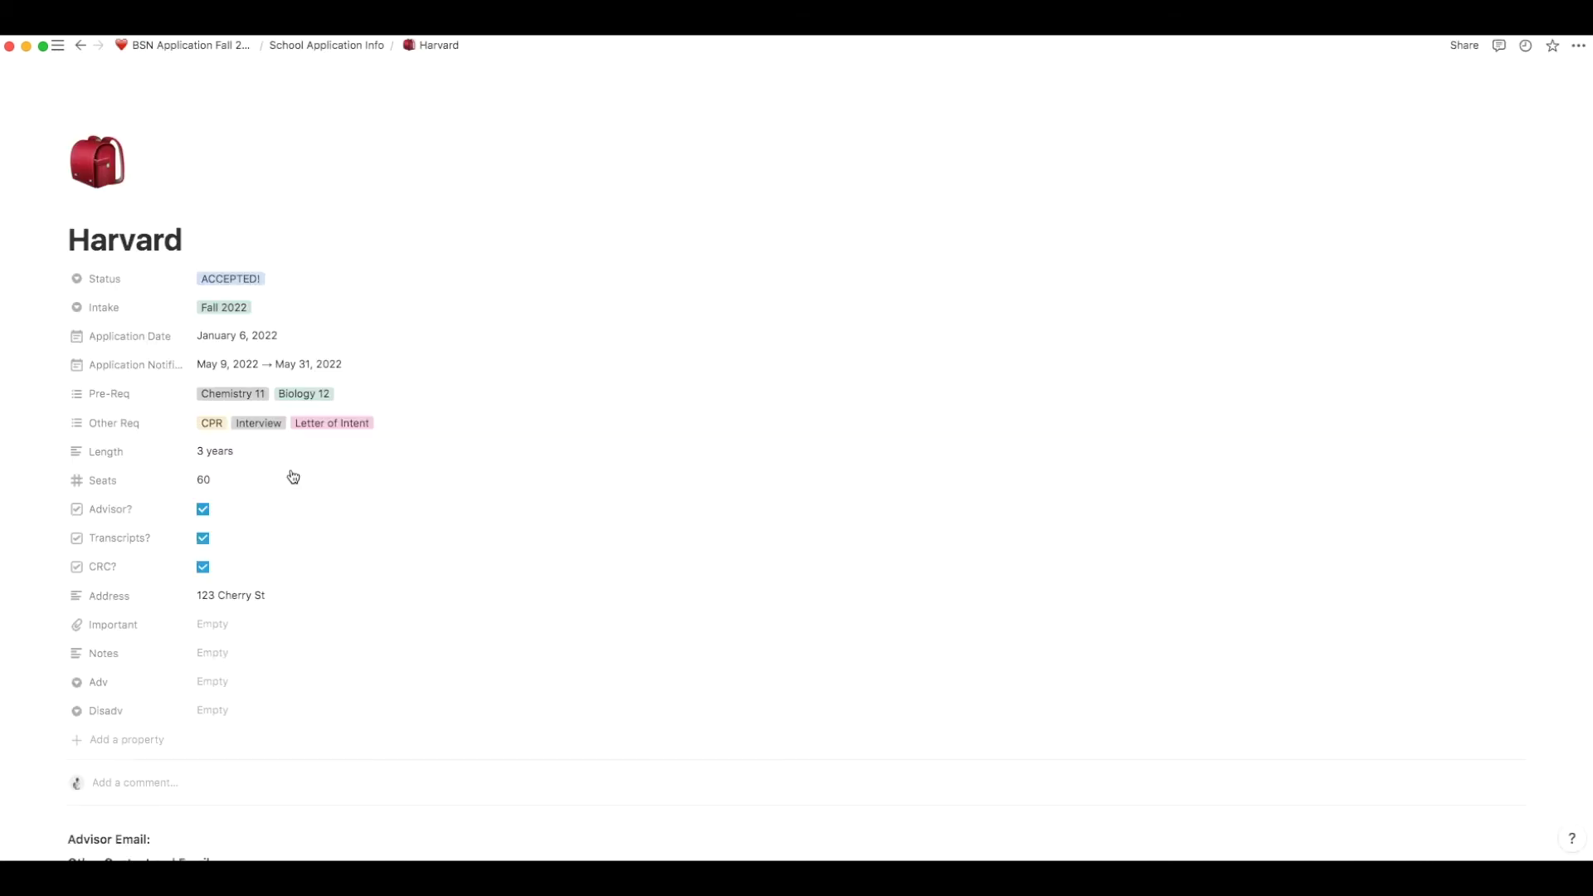
# Return to BSN Application Fall 2022 and review the School Name template in the editor
pyautogui.click(176, 46)
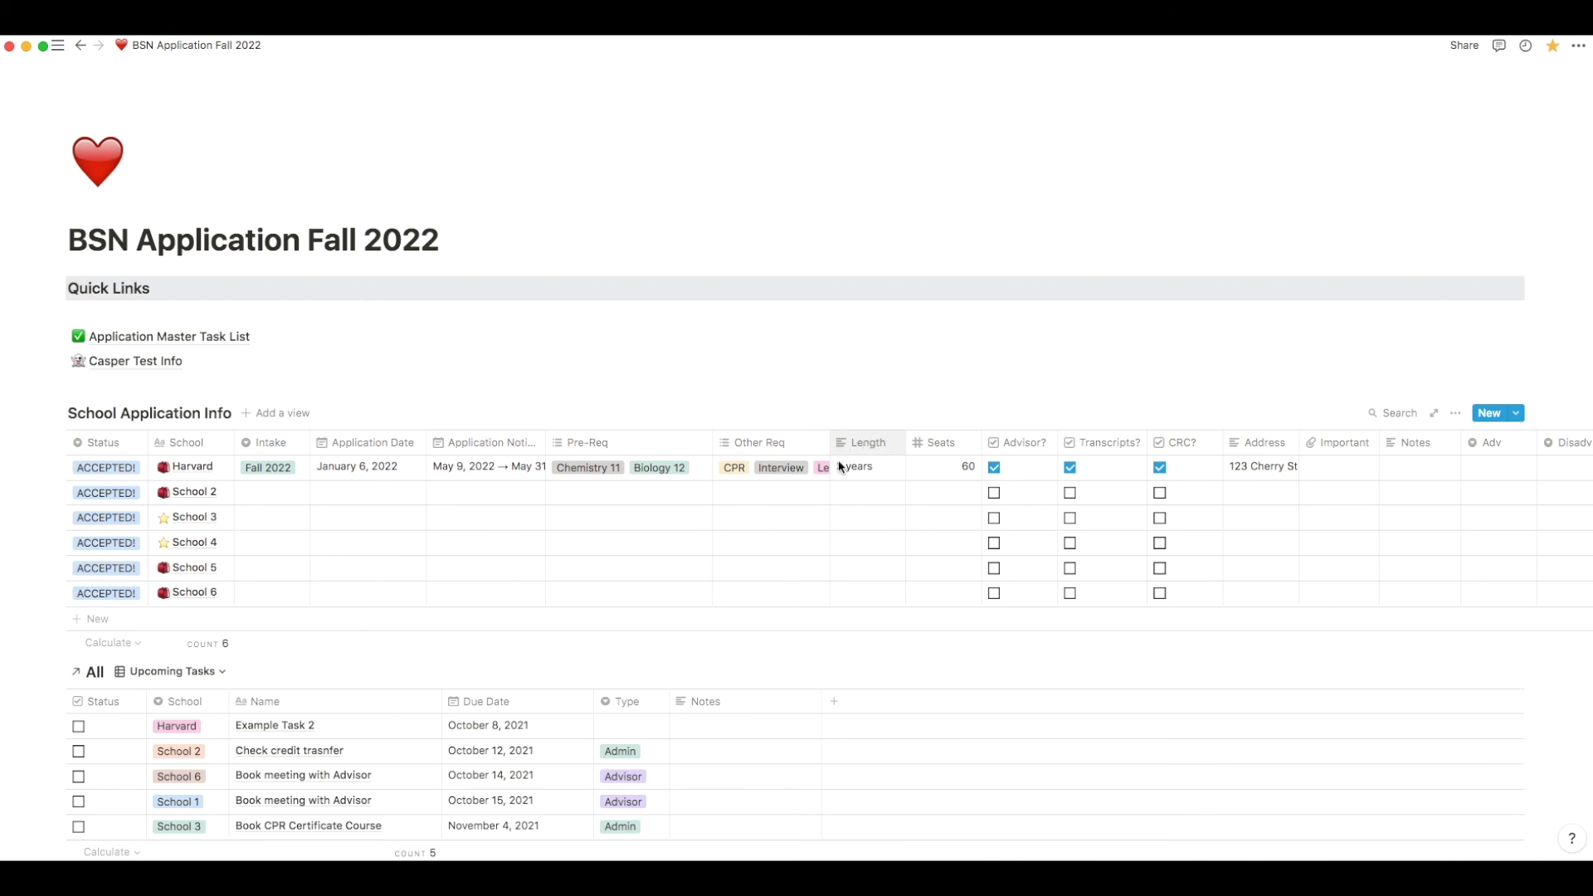
pyautogui.click(1517, 415)
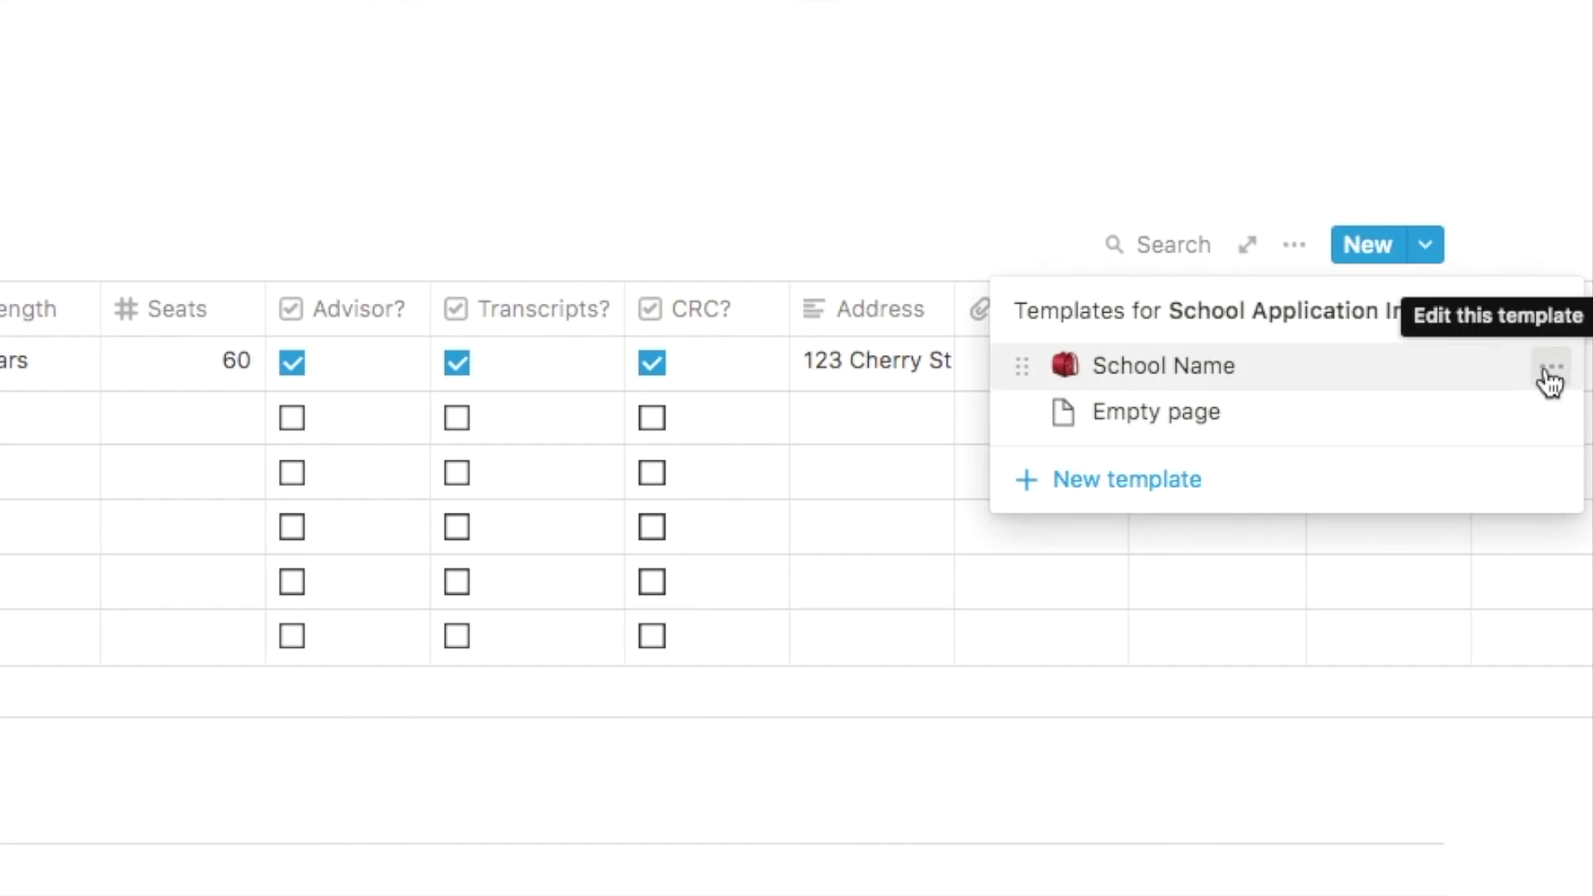
pyautogui.click(1550, 373)
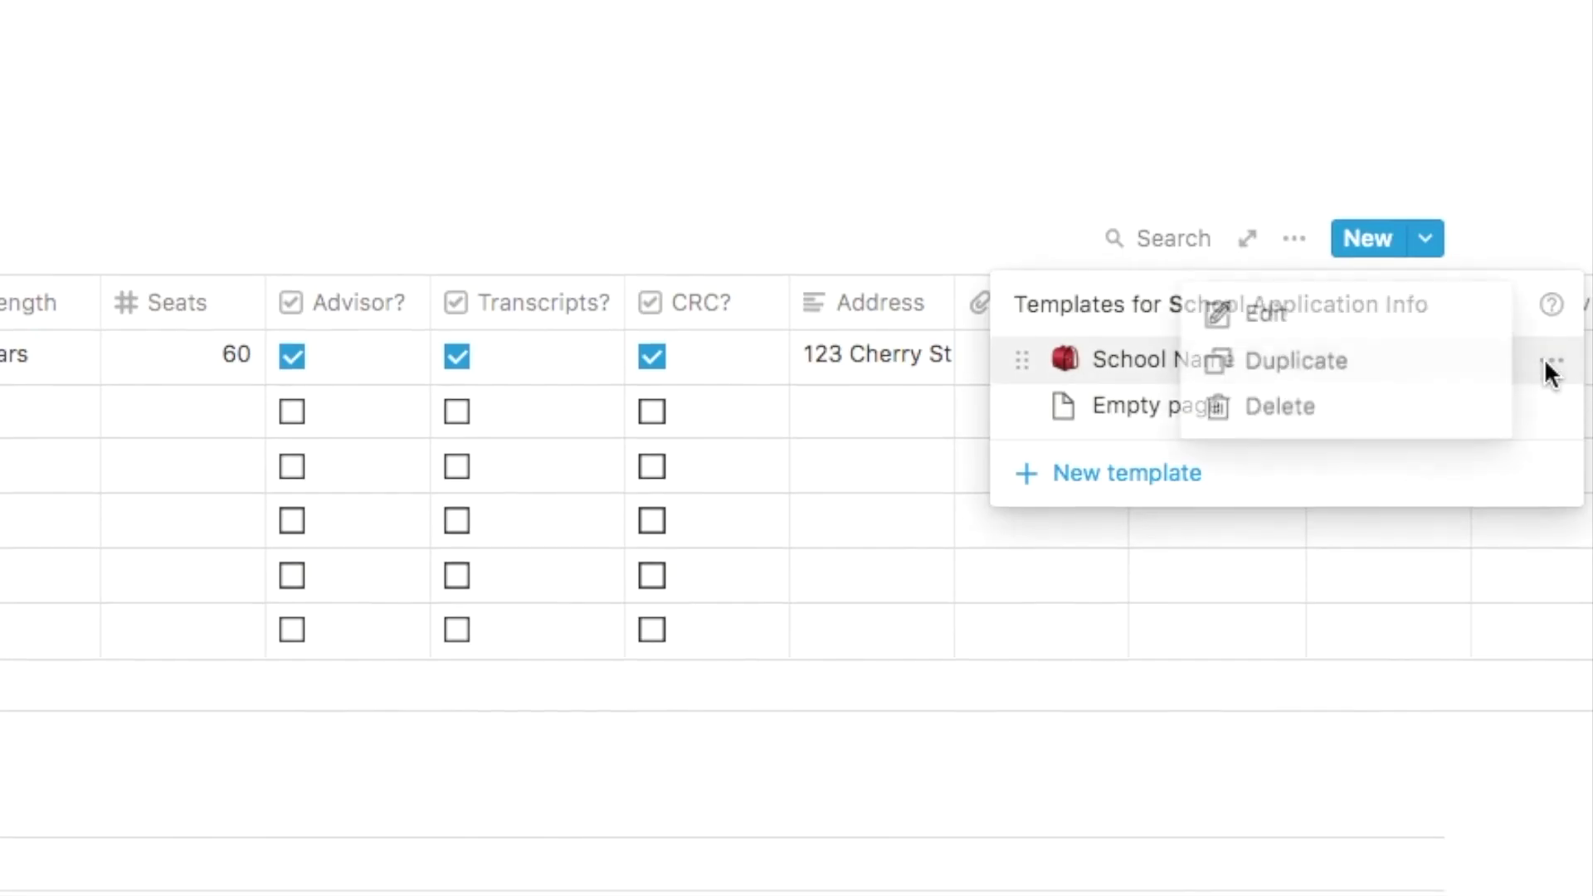
pyautogui.click(1269, 314)
pyautogui.scroll(-5, 704, 285)
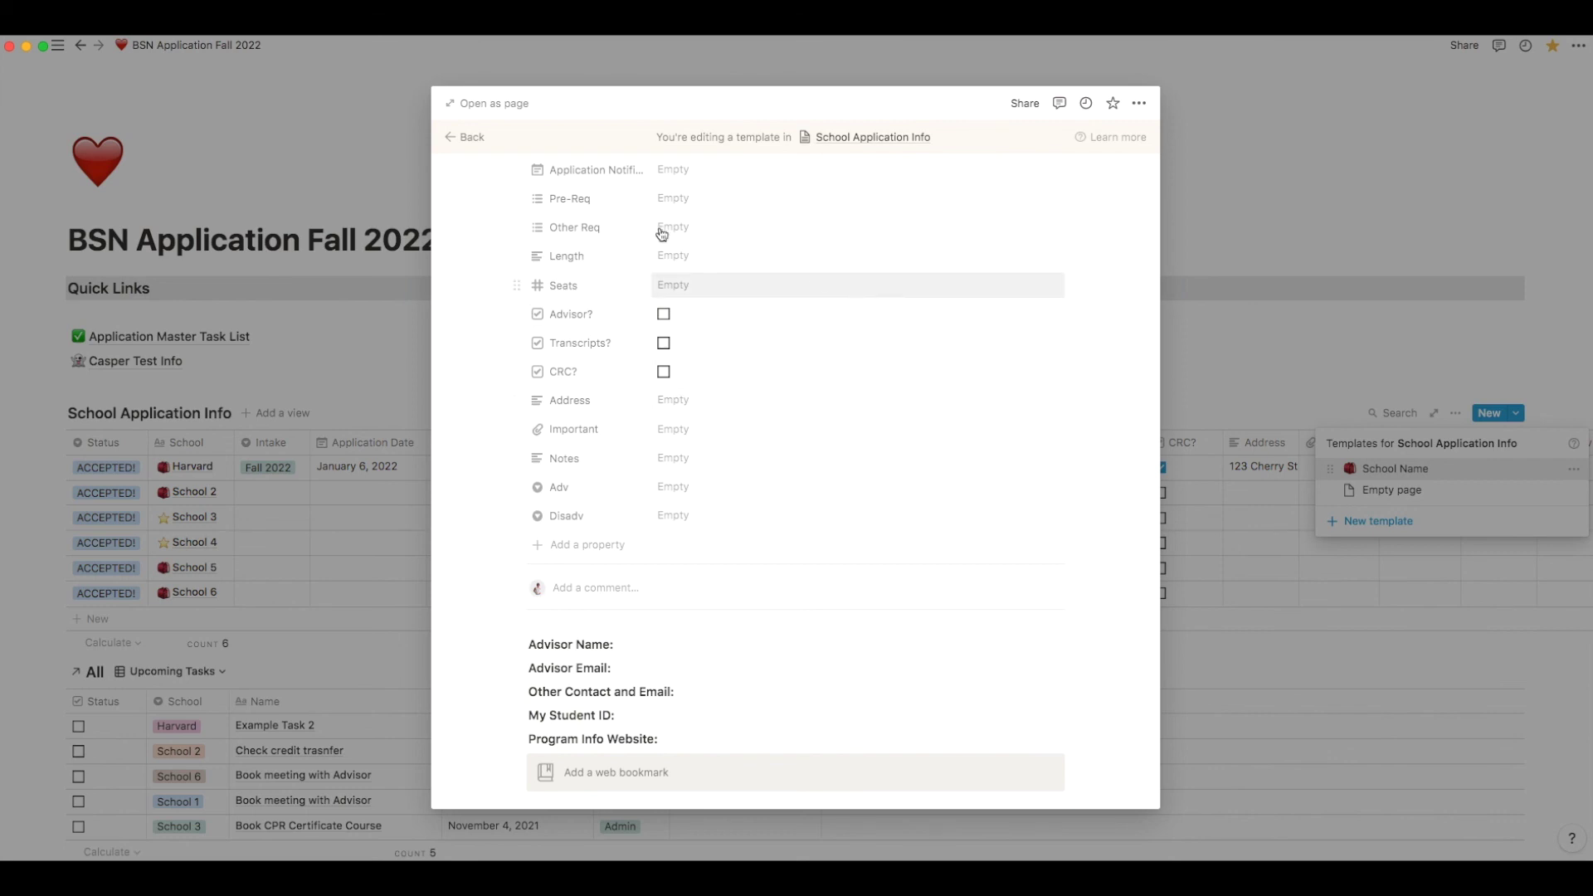
pyautogui.press('Escape')
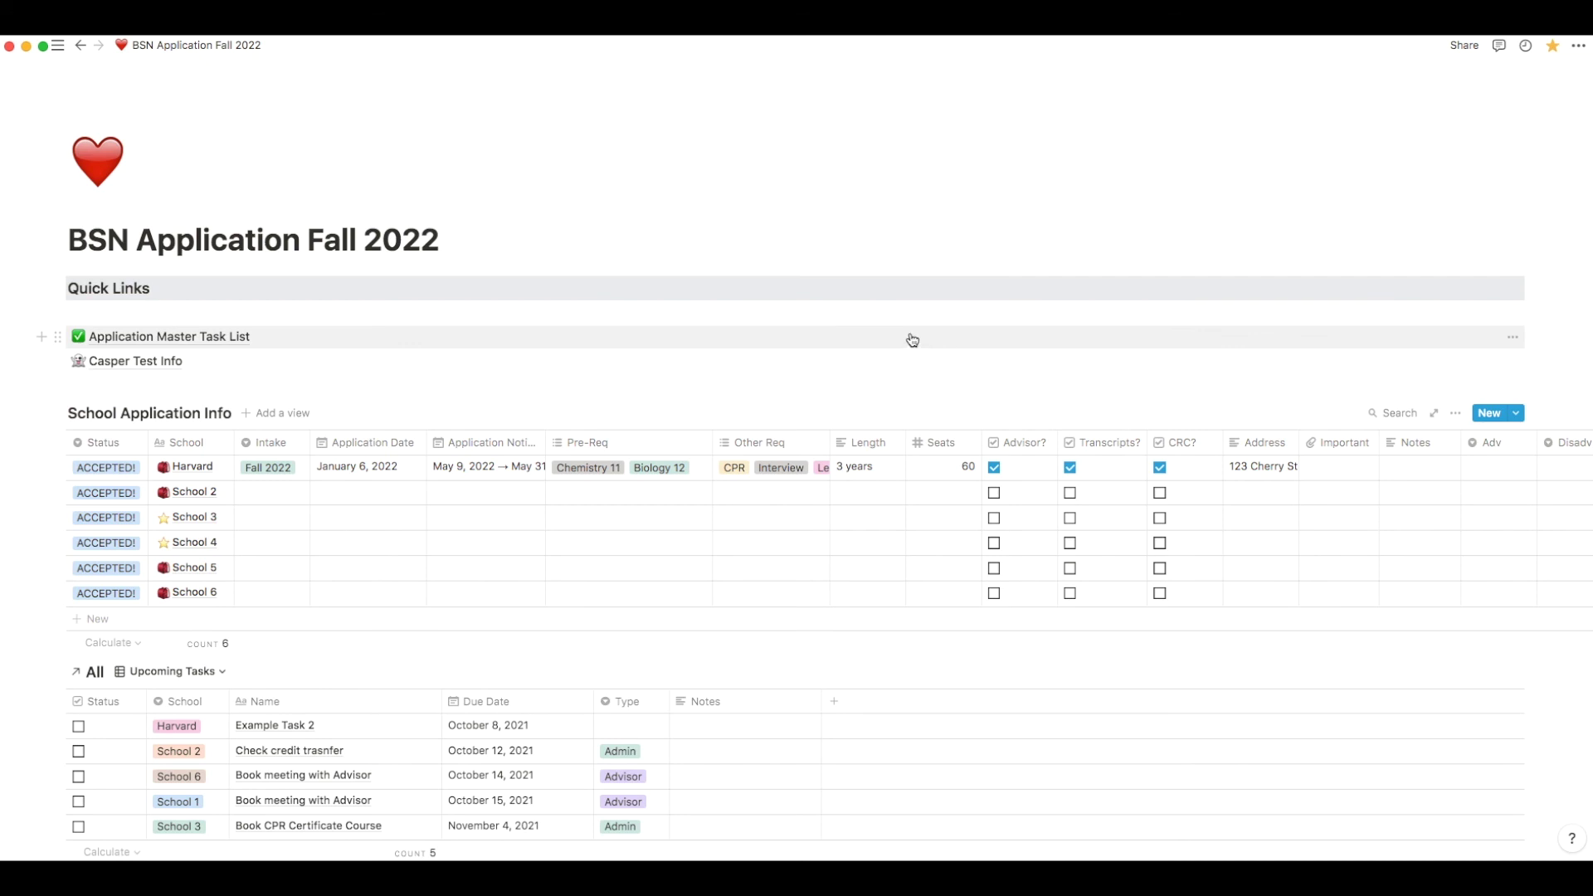
pyautogui.scroll(-5, 910, 338)
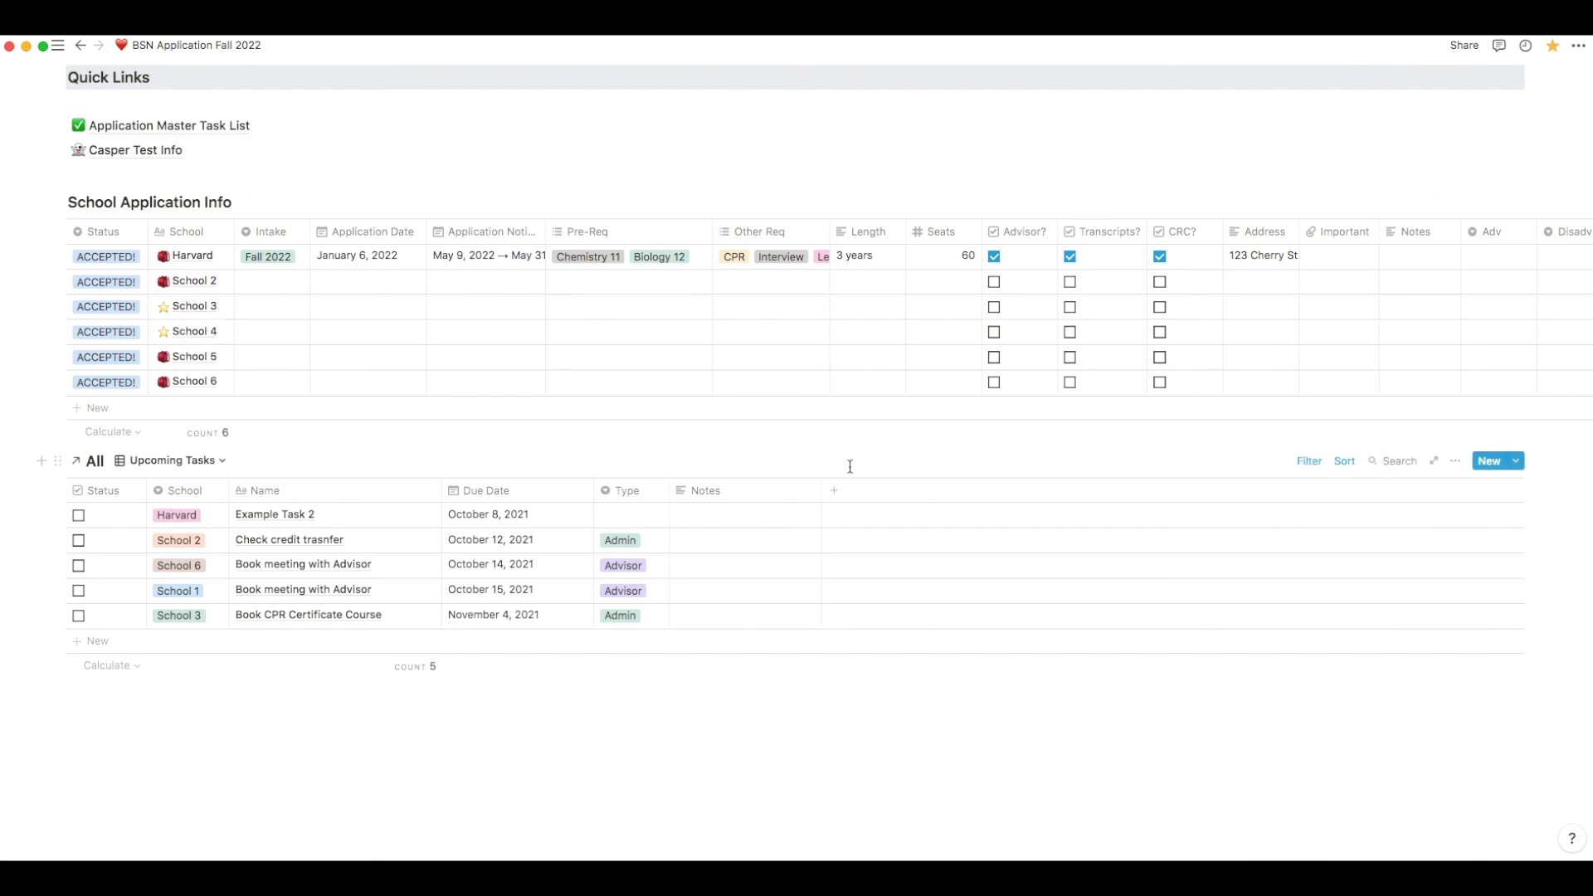
pyautogui.scroll(1, 830, 373)
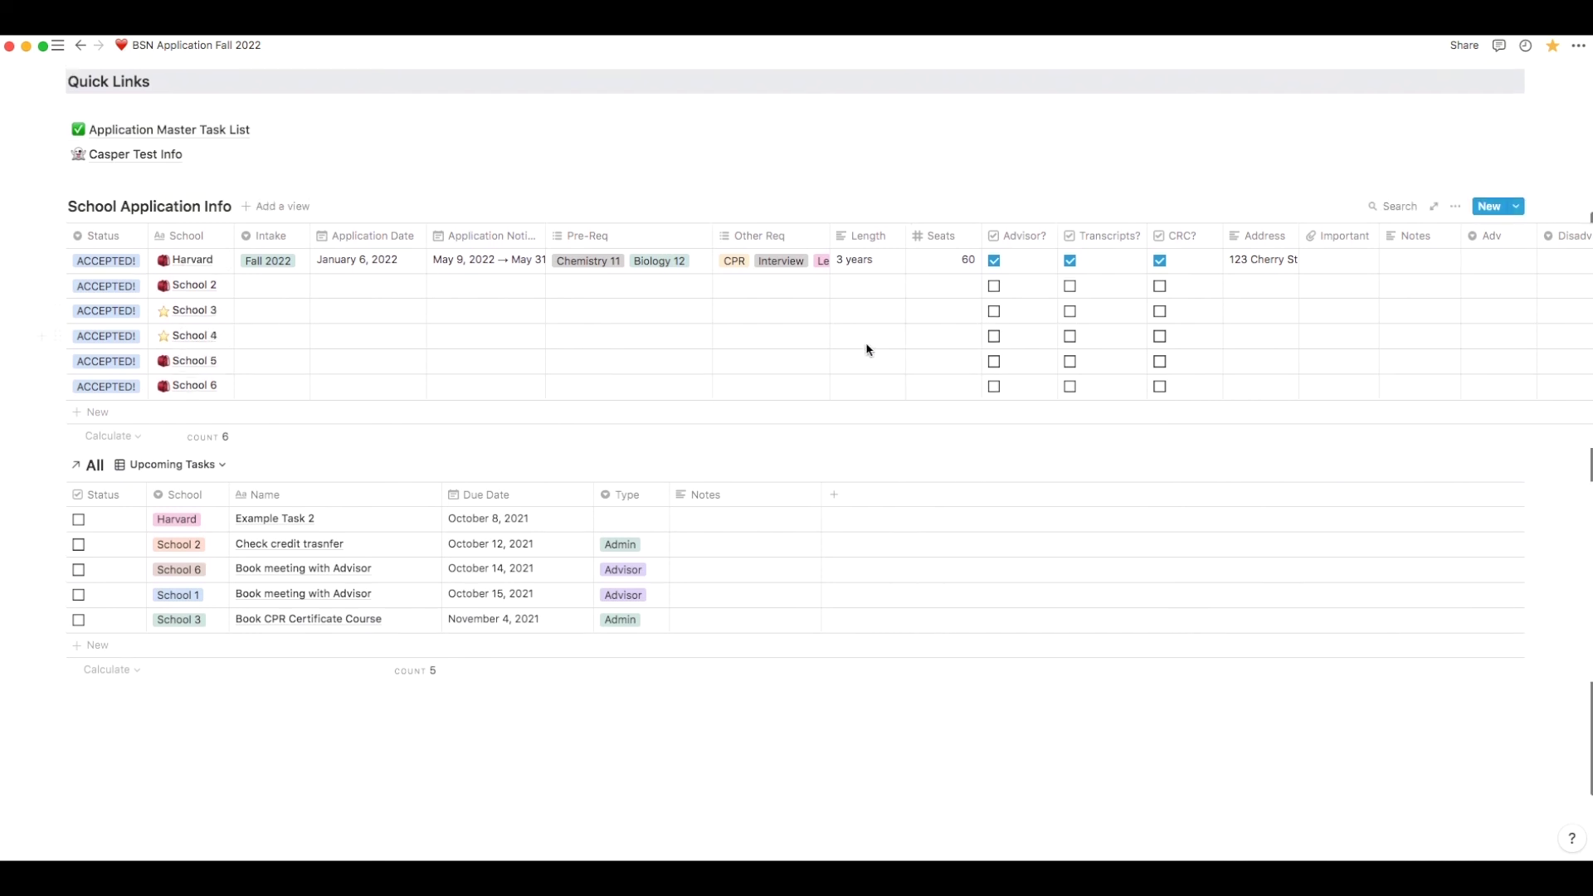
pyautogui.scroll(5, 868, 348)
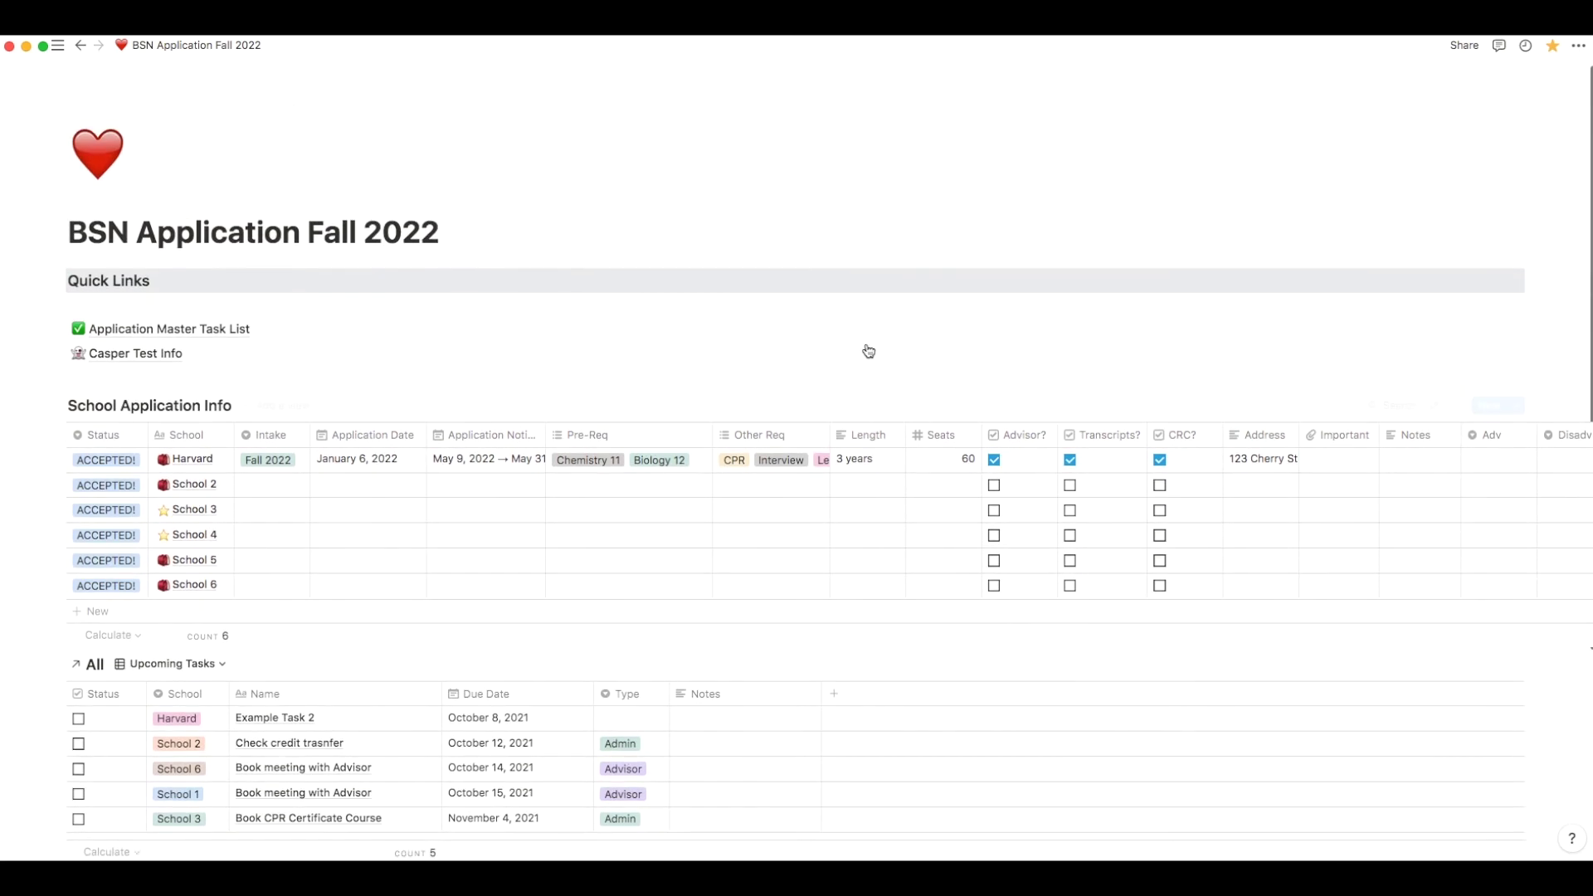